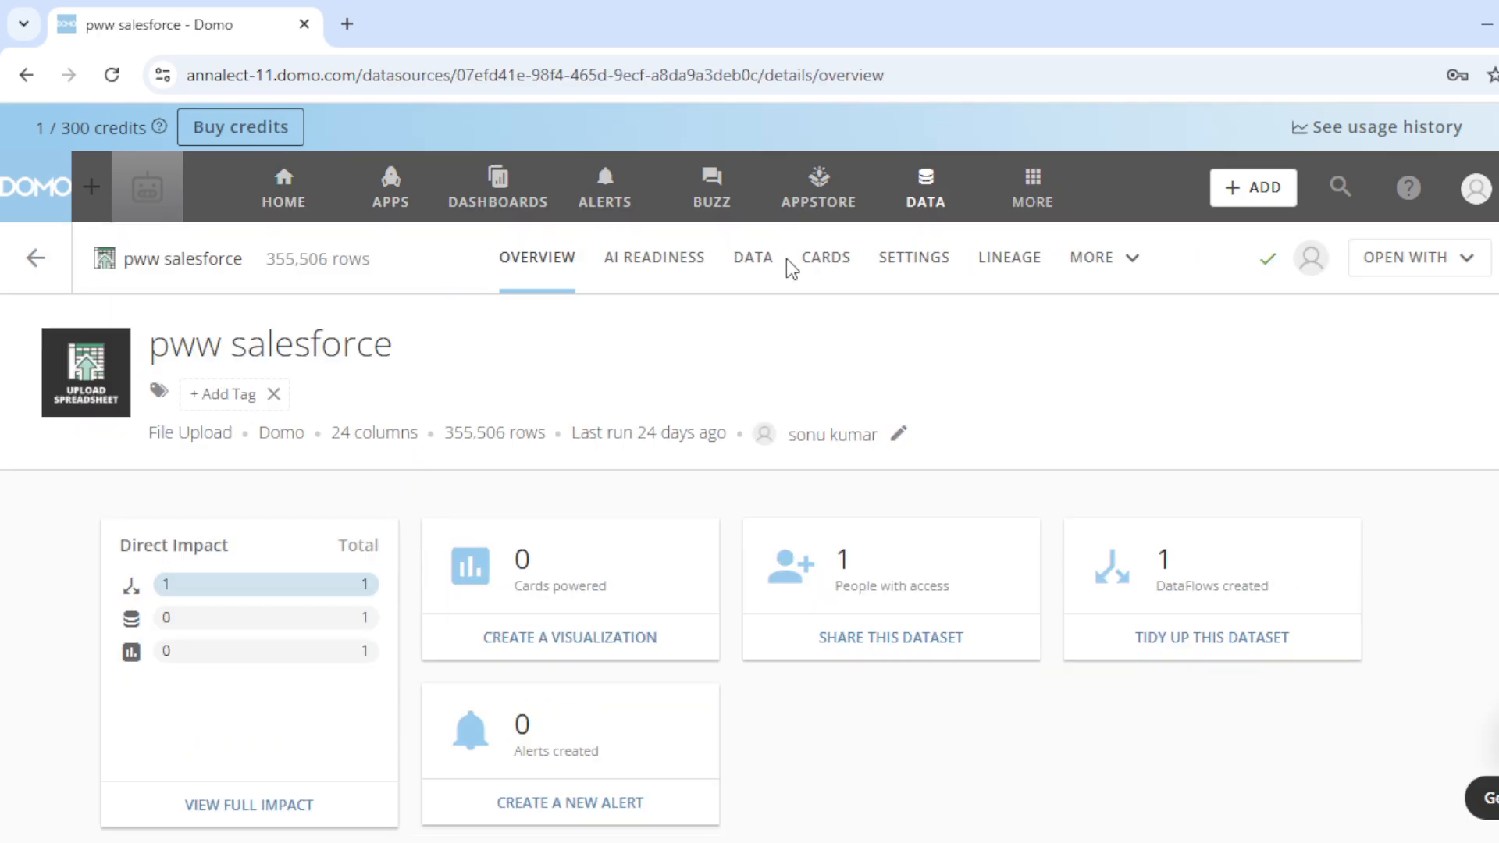
# Step: Look through the pww salesforce dataset's rows, including its Amount, Profit__c and Owner.Region__c columns
pyautogui.click(767, 262)
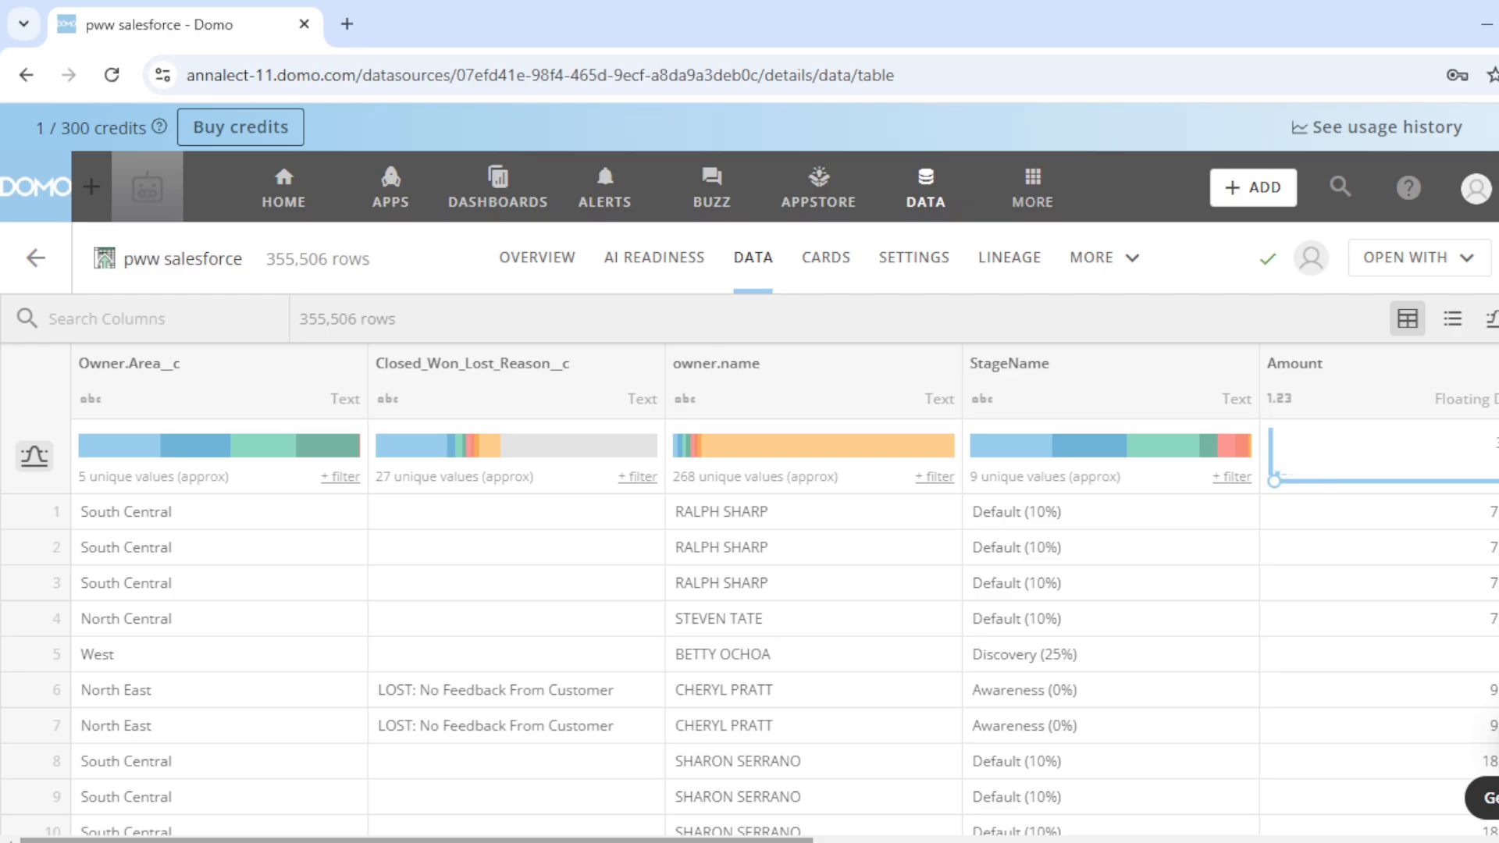
pyautogui.moveTo(417, 840); pyautogui.dragTo(758, 840)
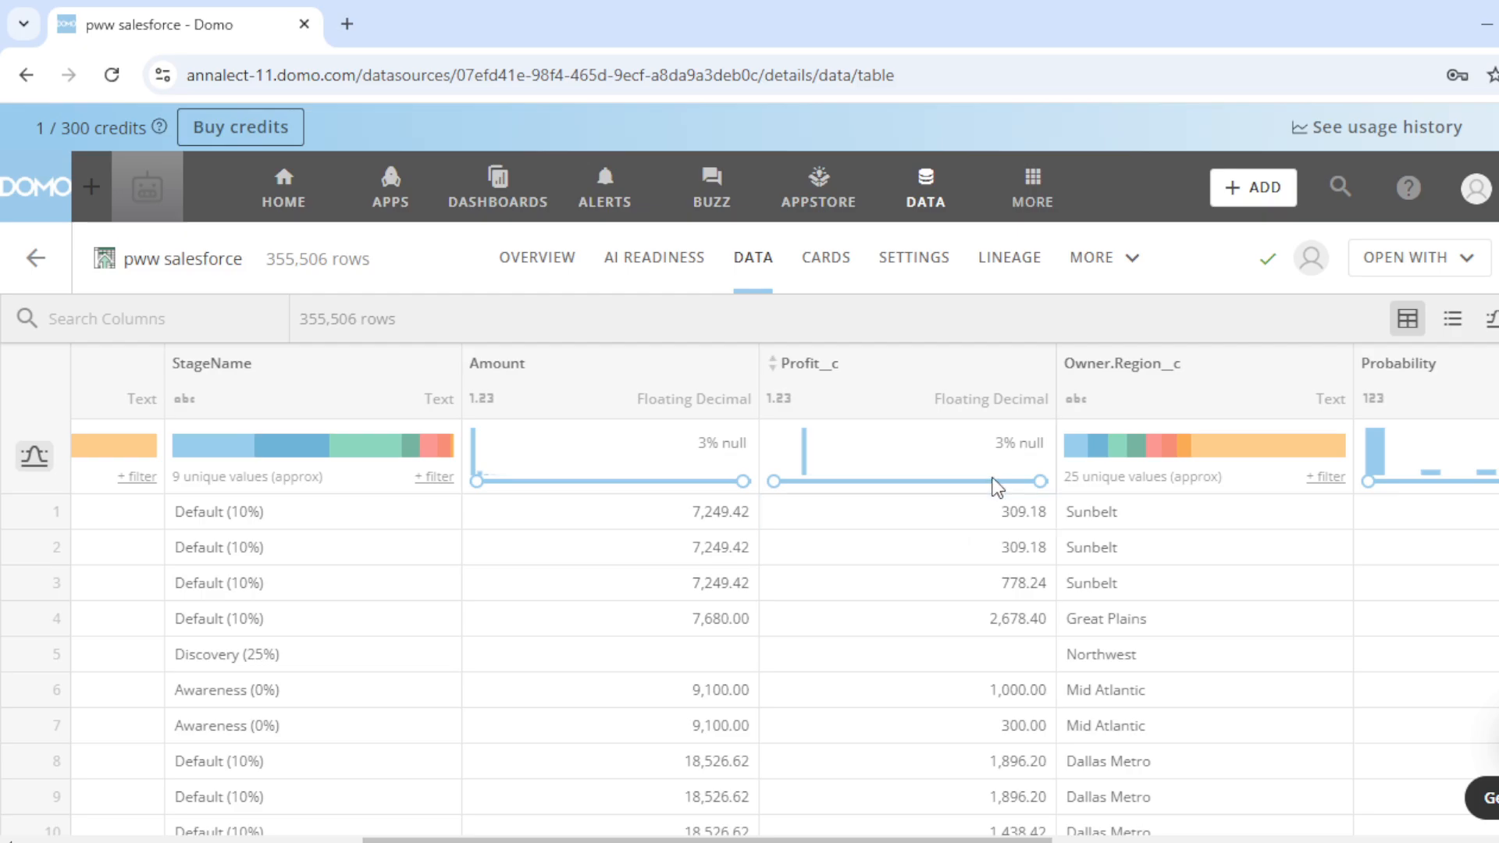
# Step: Create a new Magic ETL dataflow, place an Input DataSet action on the canvas and open its dataset selection
pyautogui.click(927, 195)
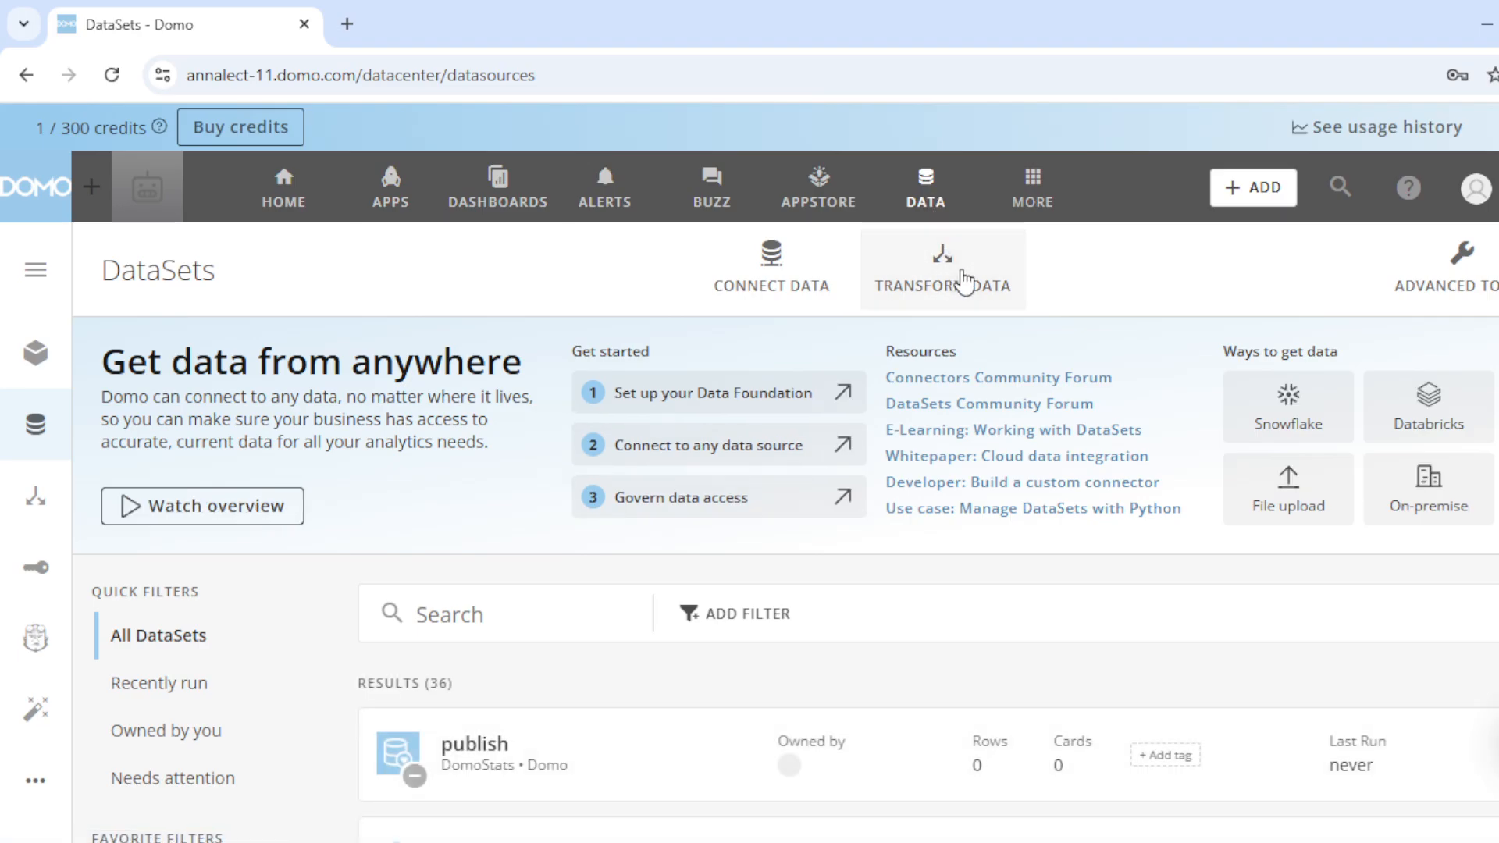
pyautogui.click(966, 281)
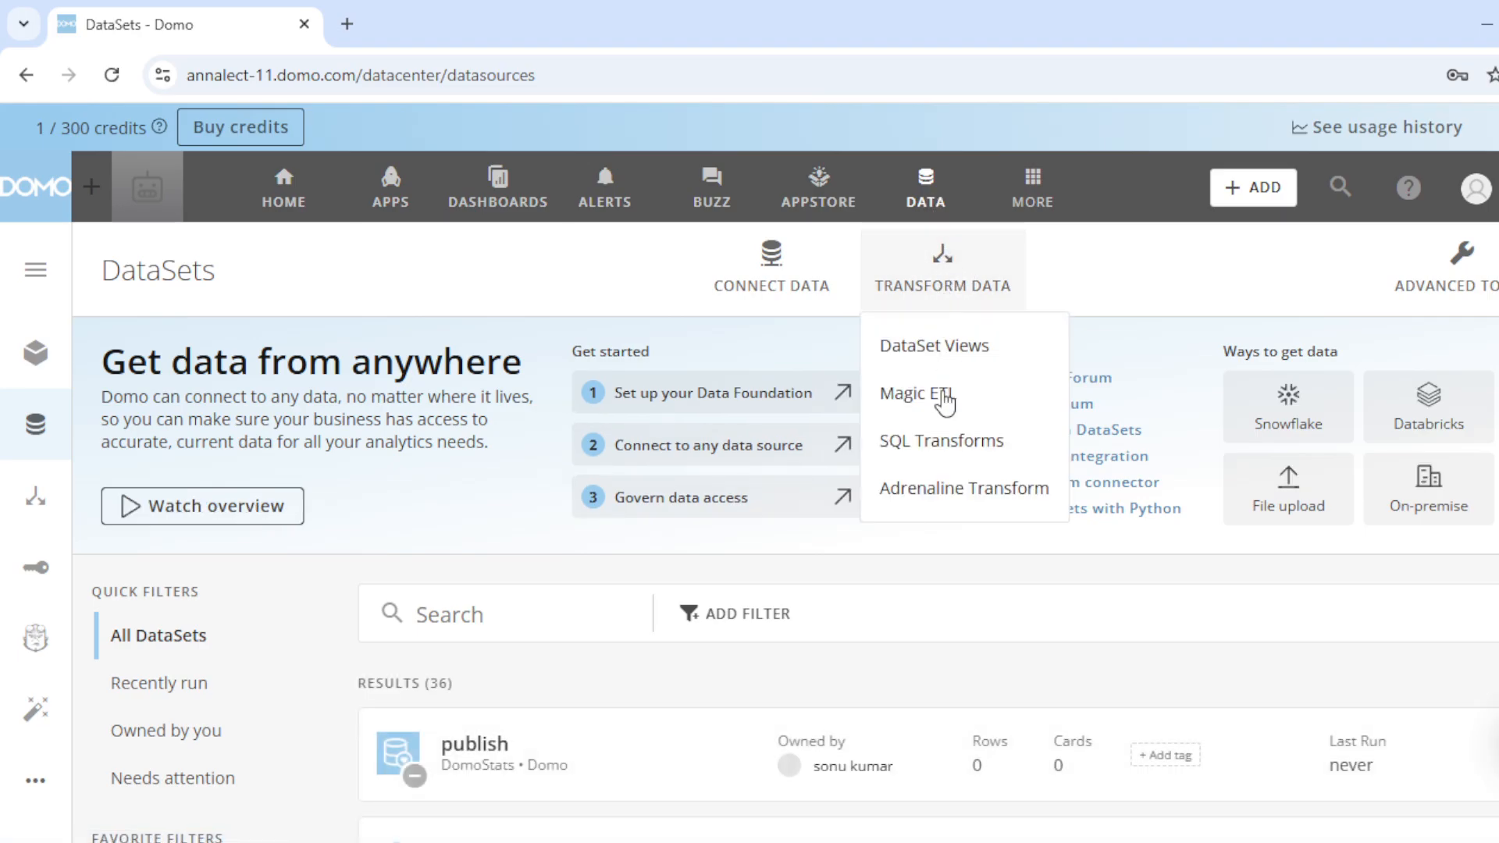
pyautogui.click(944, 400)
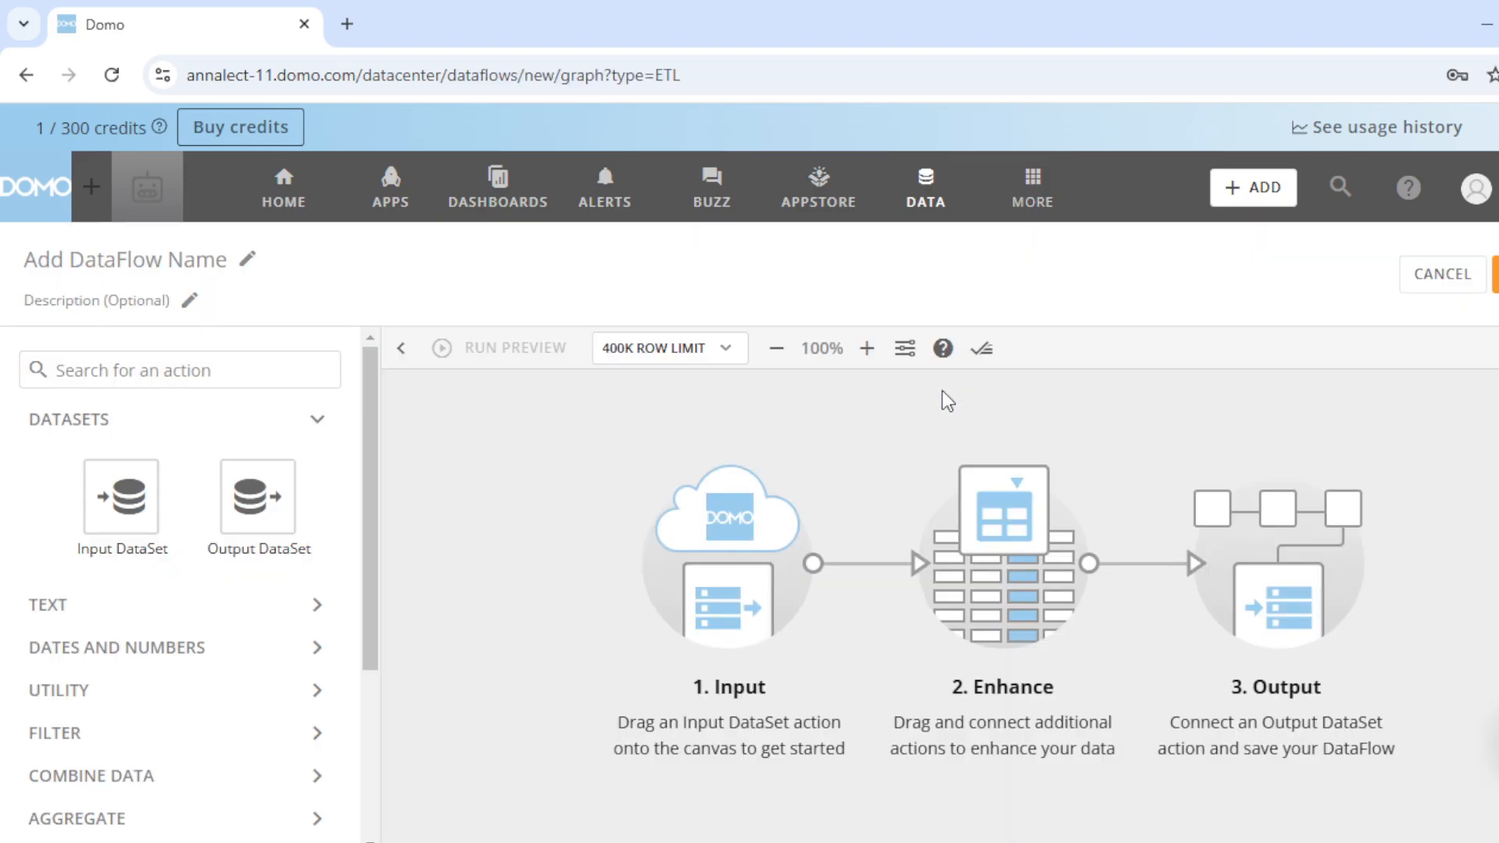
pyautogui.moveTo(98, 504); pyautogui.dragTo(409, 484)
pyautogui.click(502, 706)
pyautogui.write('sample s')
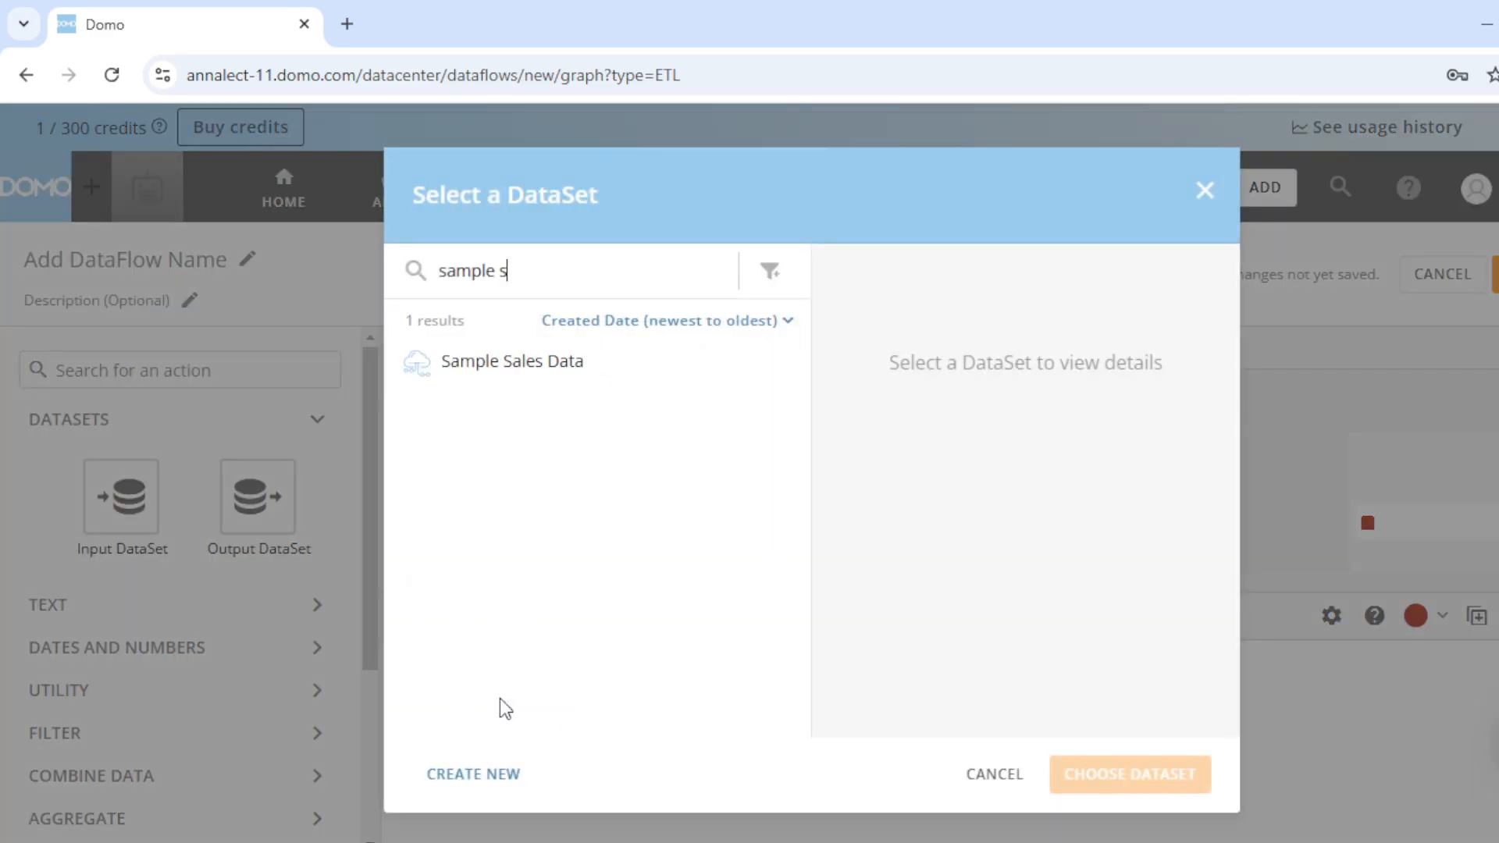
pyautogui.press('BackSpace')
pyautogui.press('BackSpace')
pyautogui.press('BackSpace')
pyautogui.press('BackSpace')
pyautogui.press('BackSpace')
pyautogui.press('BackSpace')
pyautogui.press('BackSpace')
pyautogui.press('BackSpace')
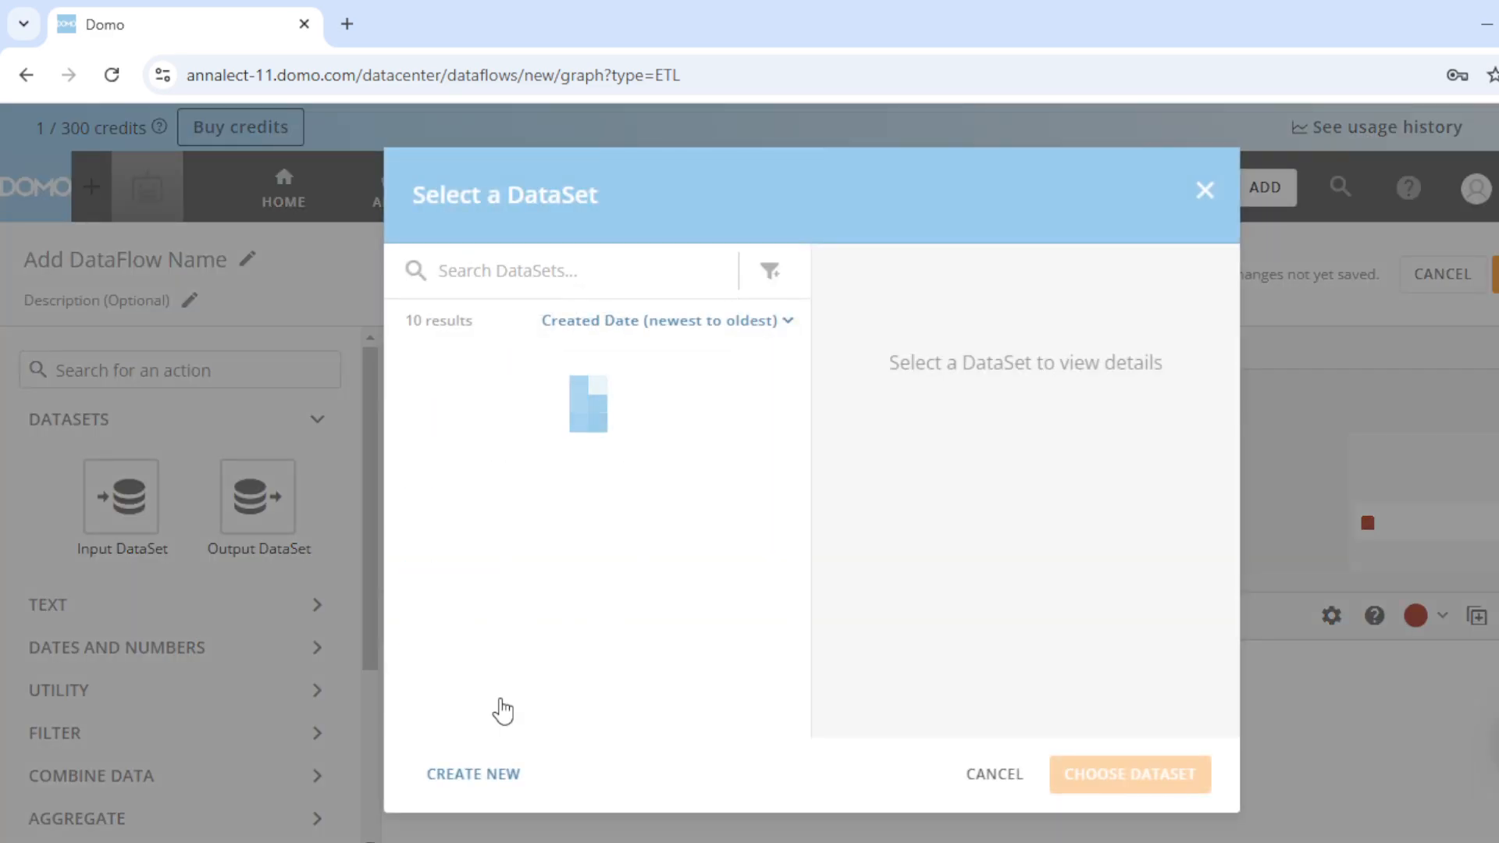
# Step: Search the datasets for "pww" and choose pww salesforce as the input dataset
pyautogui.write('pww')
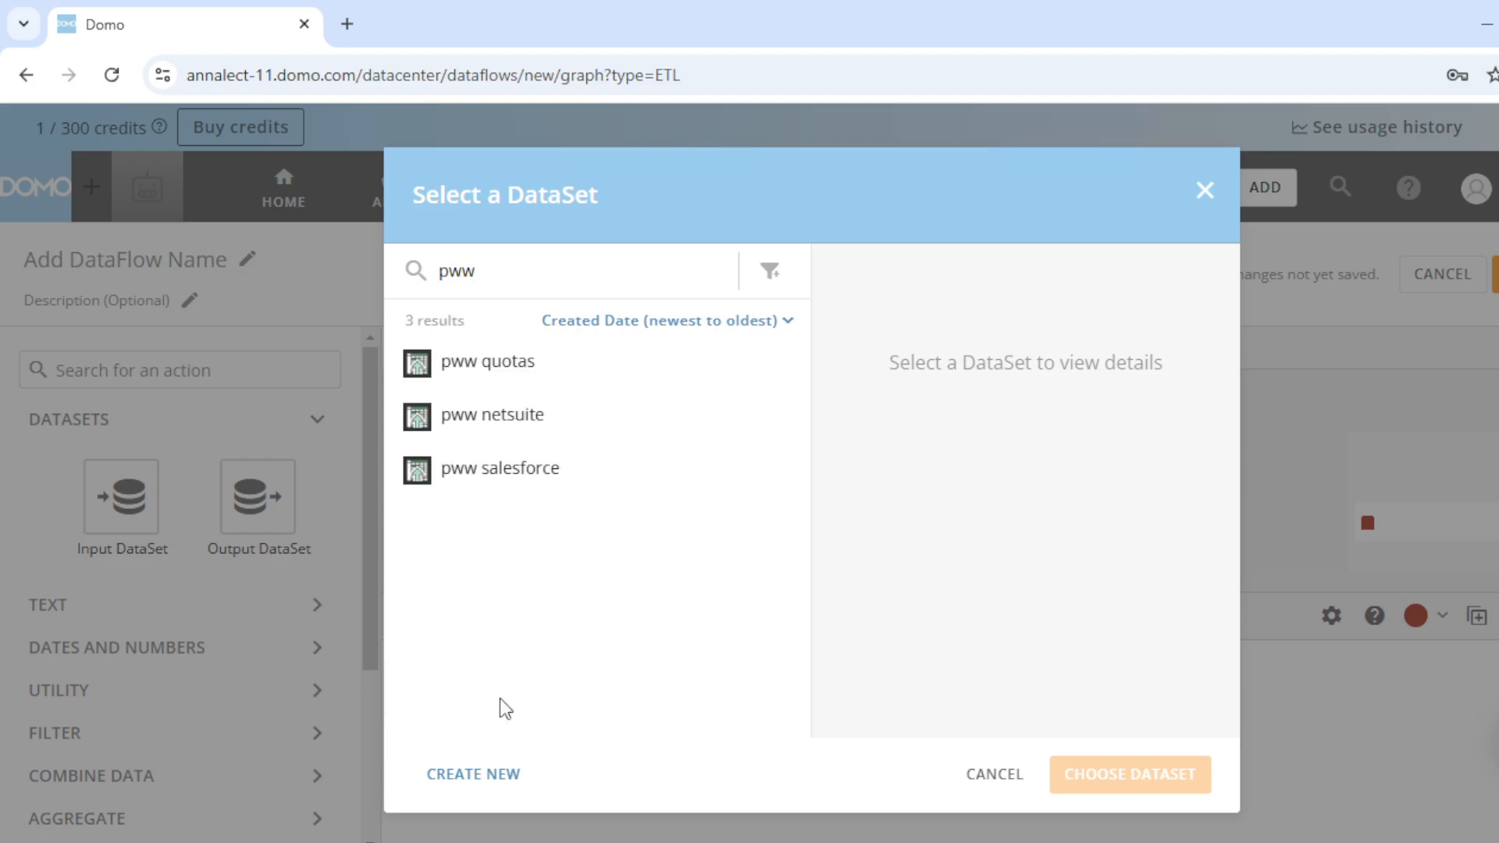
pyautogui.click(484, 473)
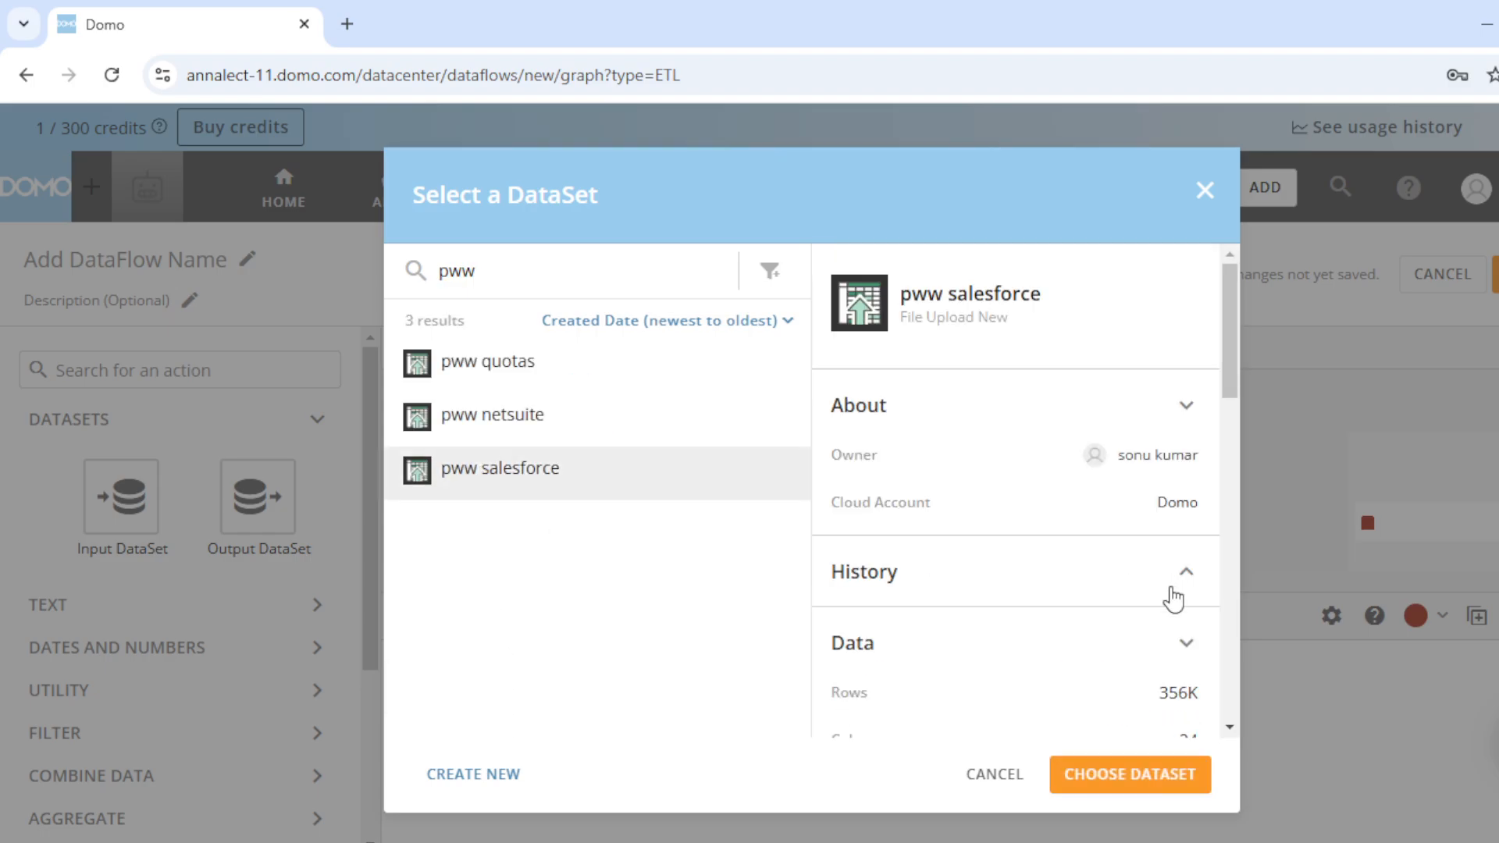
pyautogui.click(1124, 775)
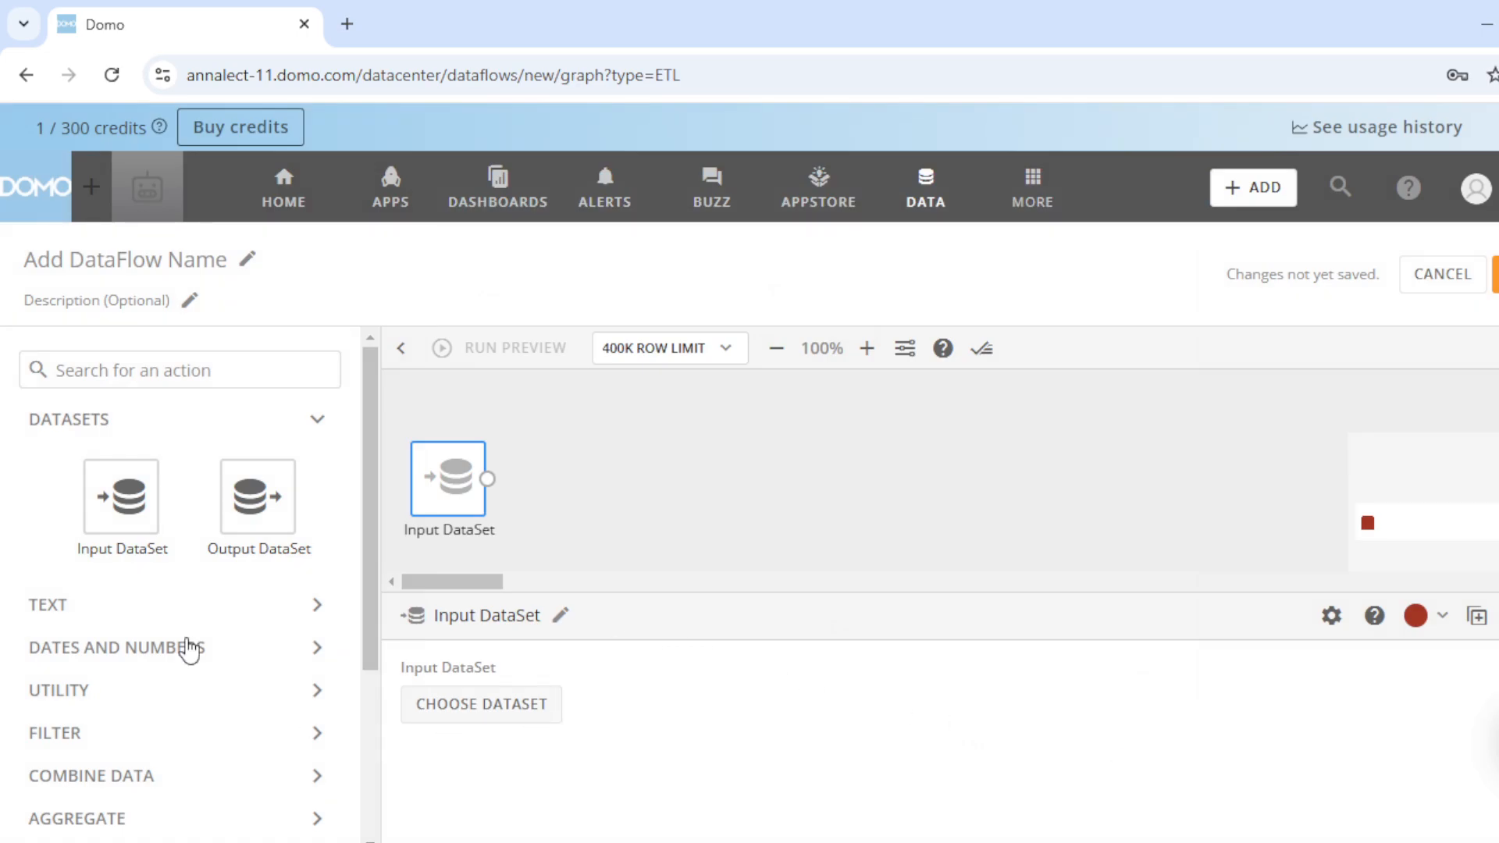
# Step: Add a Group By action to the canvas and connect the pww salesforce input to it
pyautogui.click(152, 373)
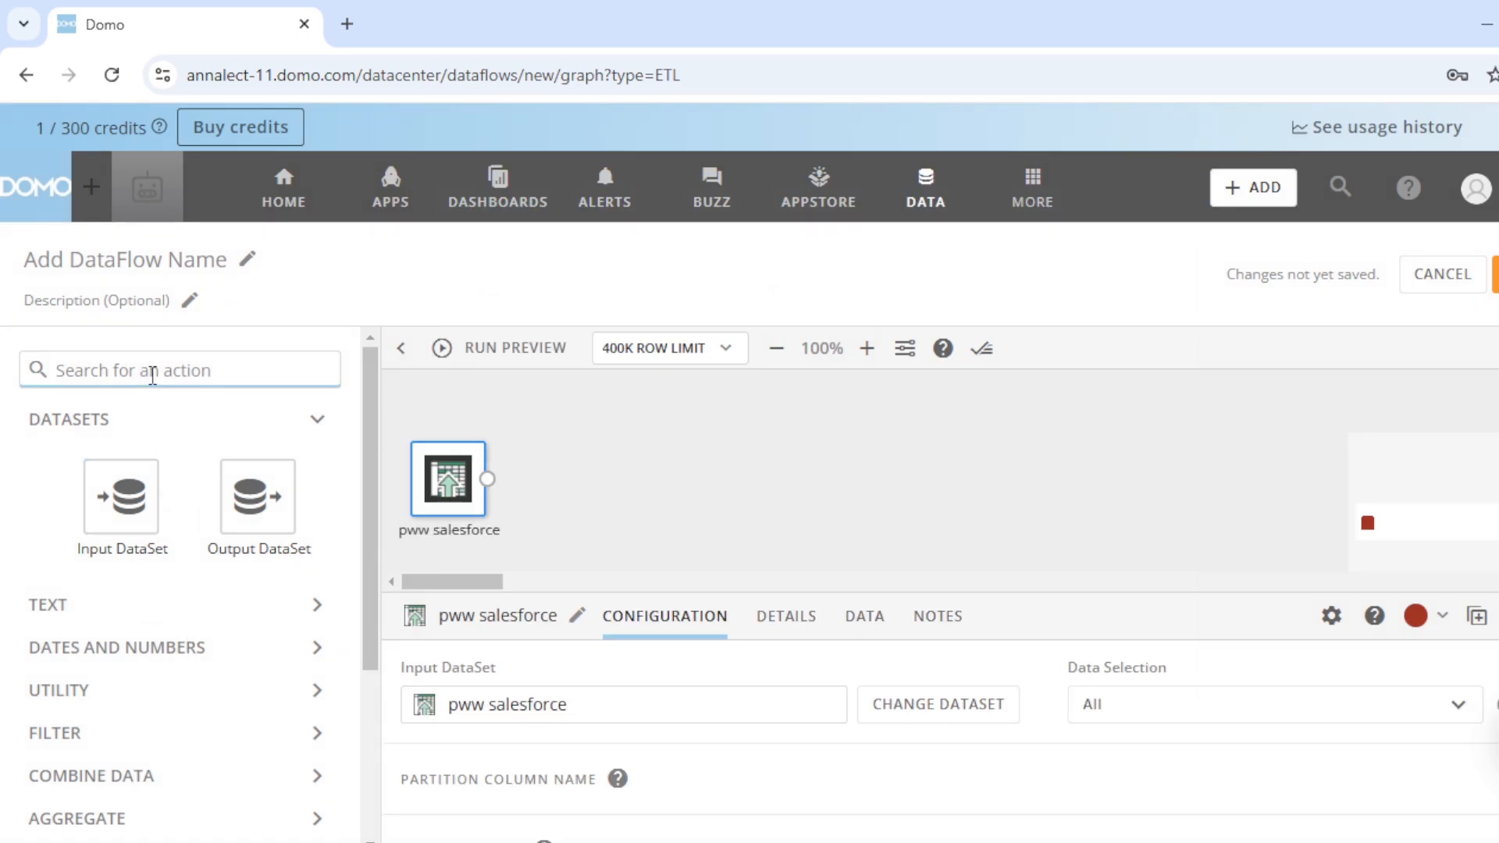
pyautogui.write('gro')
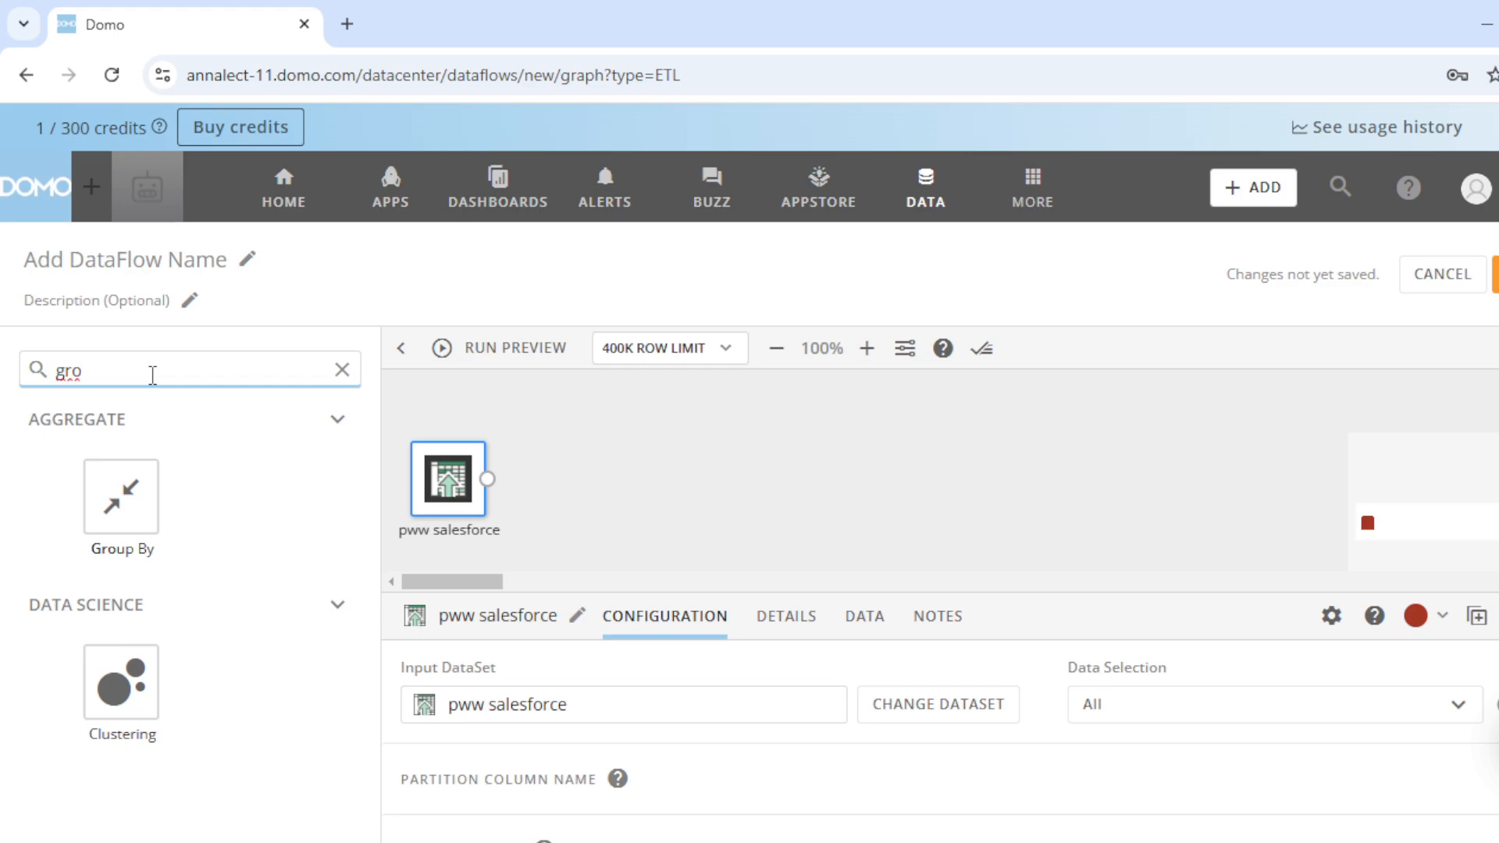
pyautogui.moveTo(130, 524); pyautogui.dragTo(578, 512)
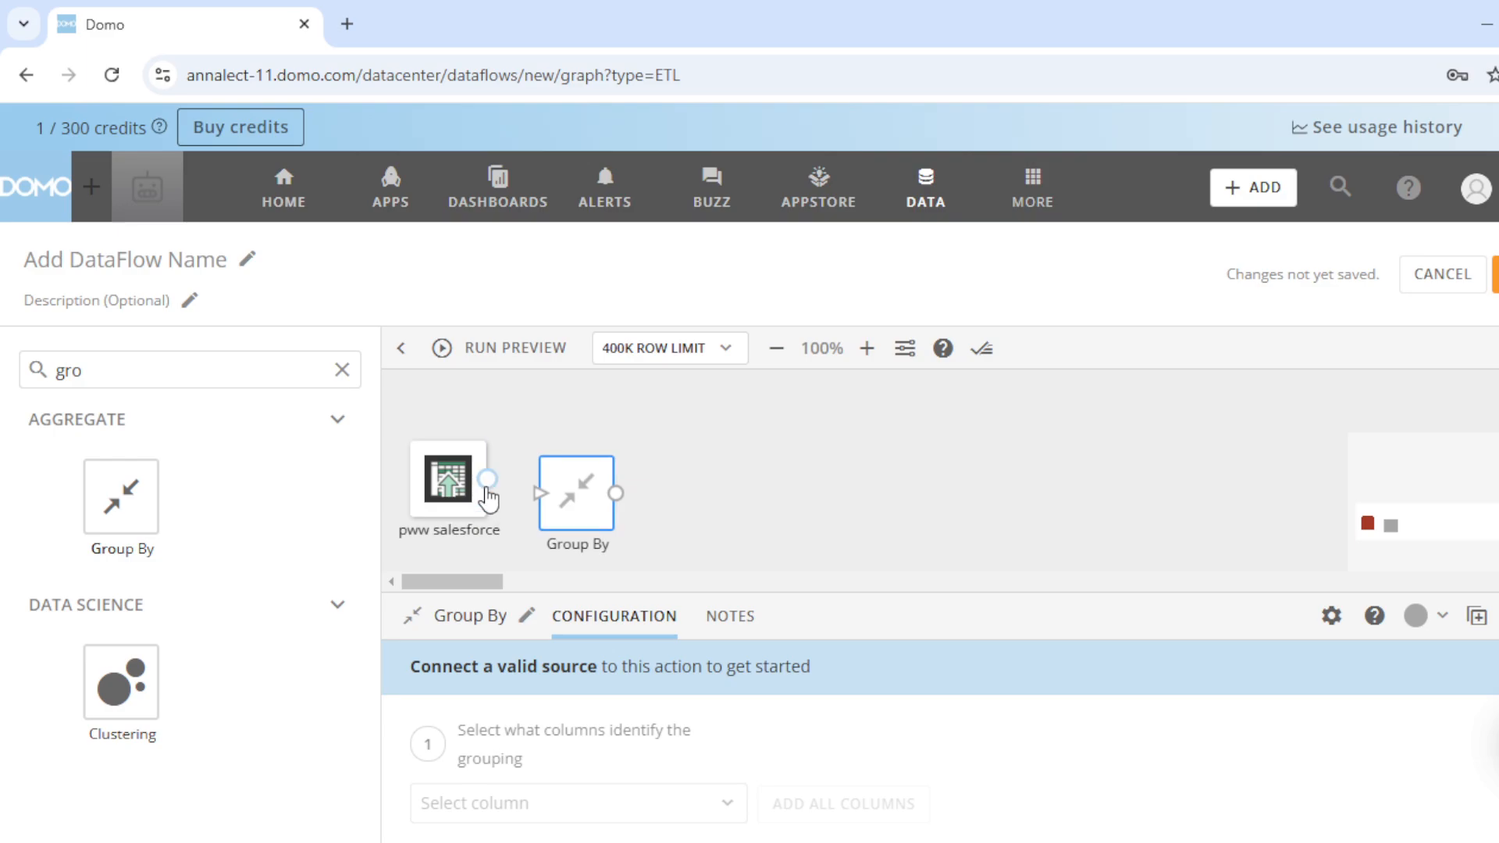
pyautogui.moveTo(488, 478); pyautogui.dragTo(541, 494)
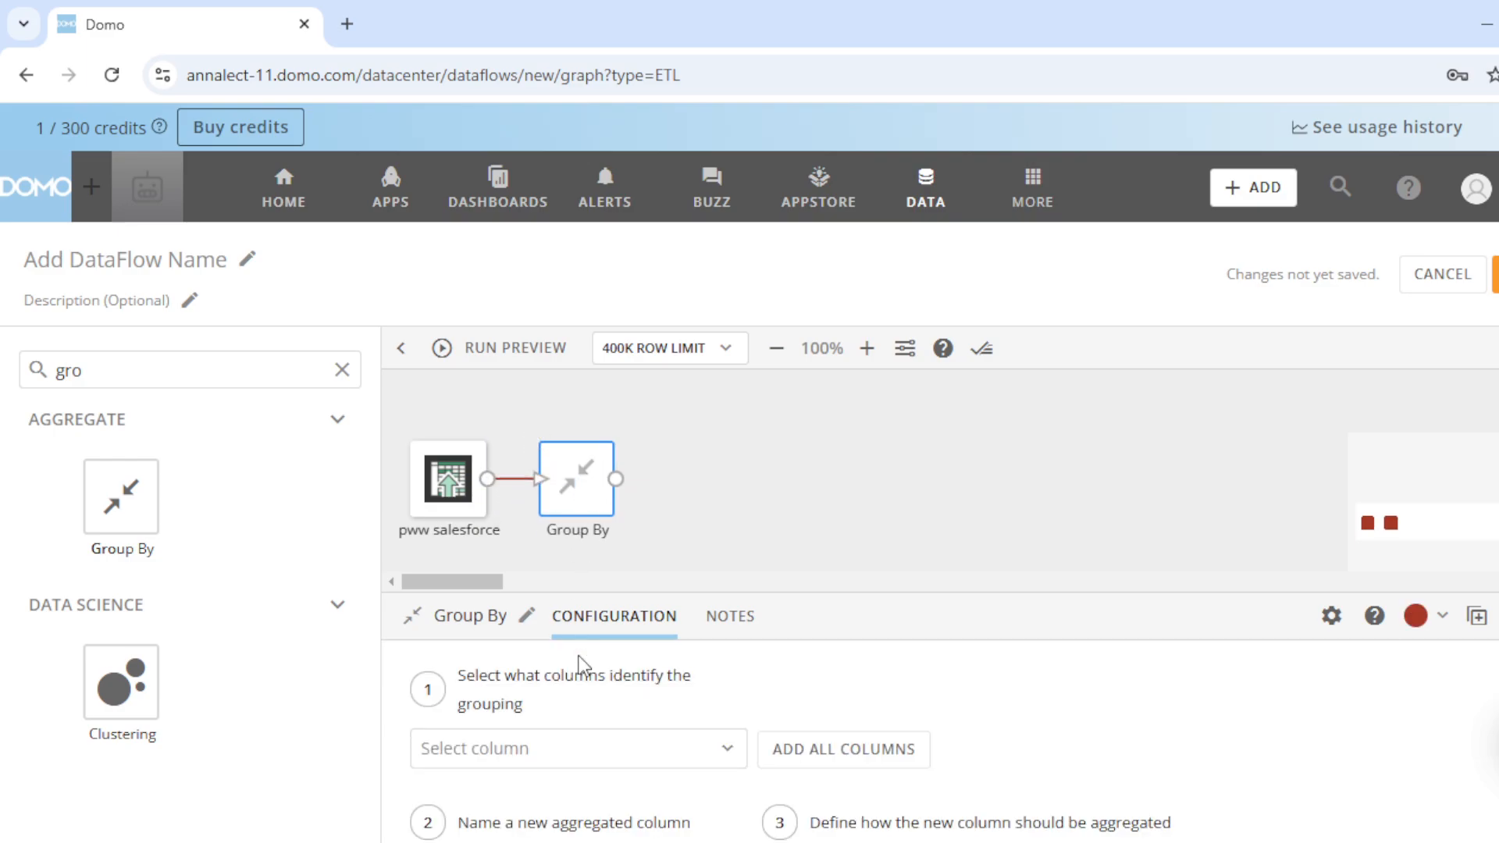
# Step: Set Owner.Region__c as the column that identifies the grouping in the Group By action
pyautogui.click(606, 751)
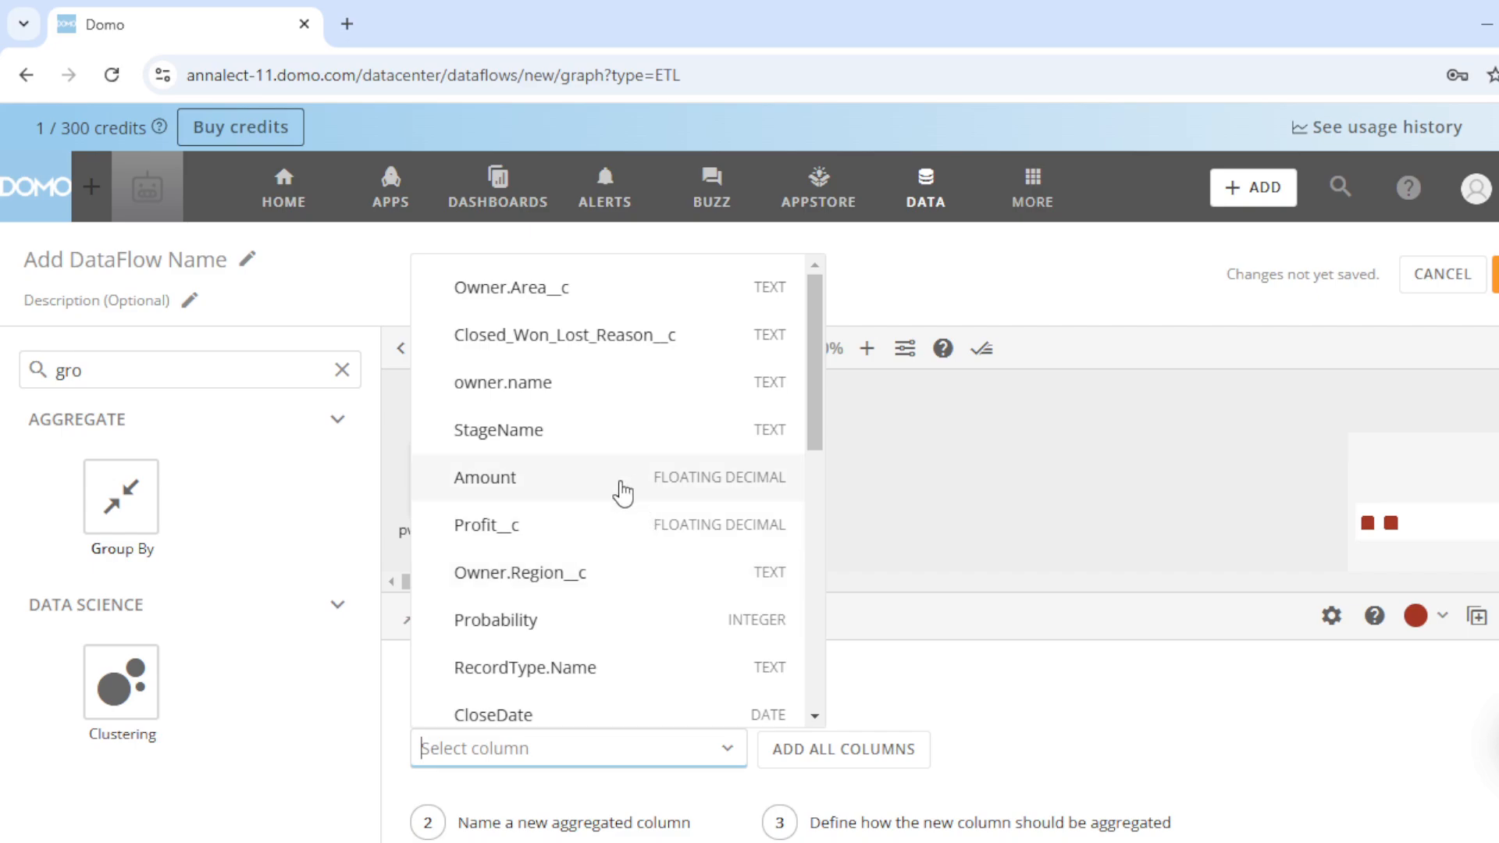
pyautogui.click(622, 594)
pyautogui.click(892, 683)
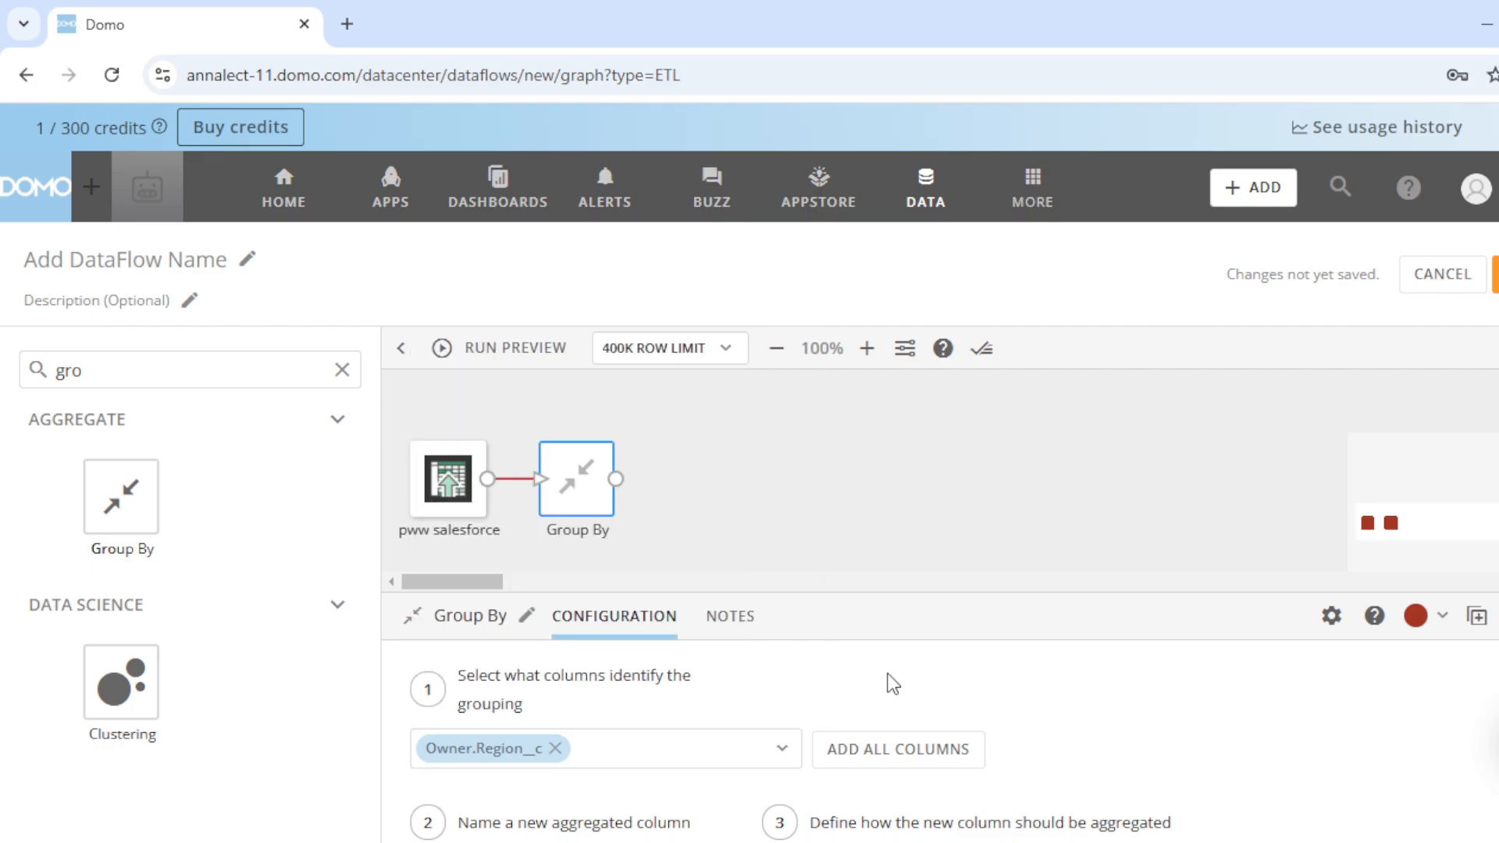
# Step: Name the new aggregated column total_profit_each_region in the Group By action
pyautogui.scroll(-1, 689, 700)
pyautogui.click(507, 819)
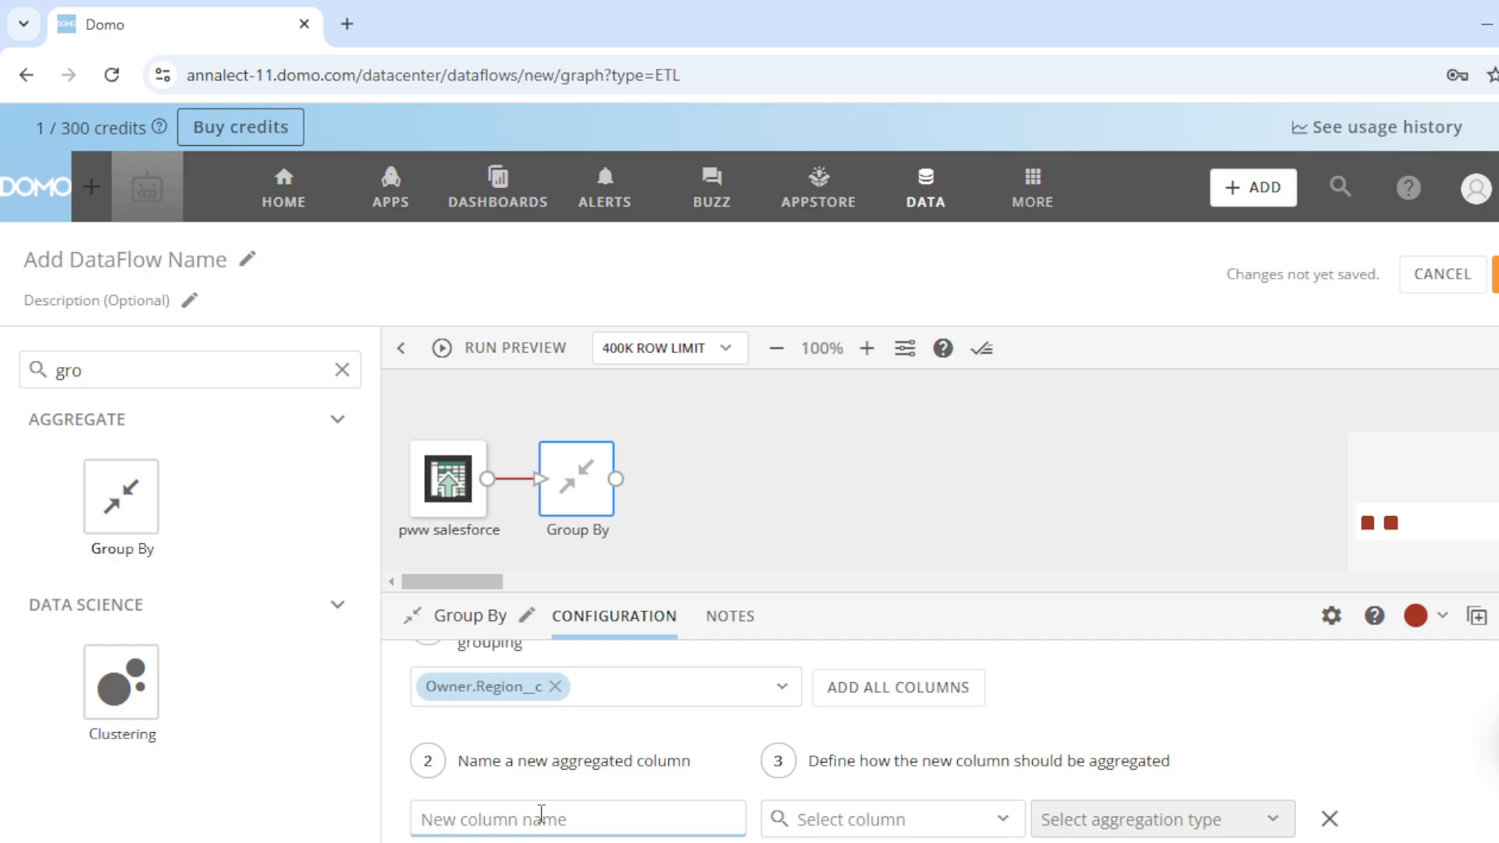
pyautogui.write('t')
pyautogui.press('BackSpace')
pyautogui.write('total_profit_each')
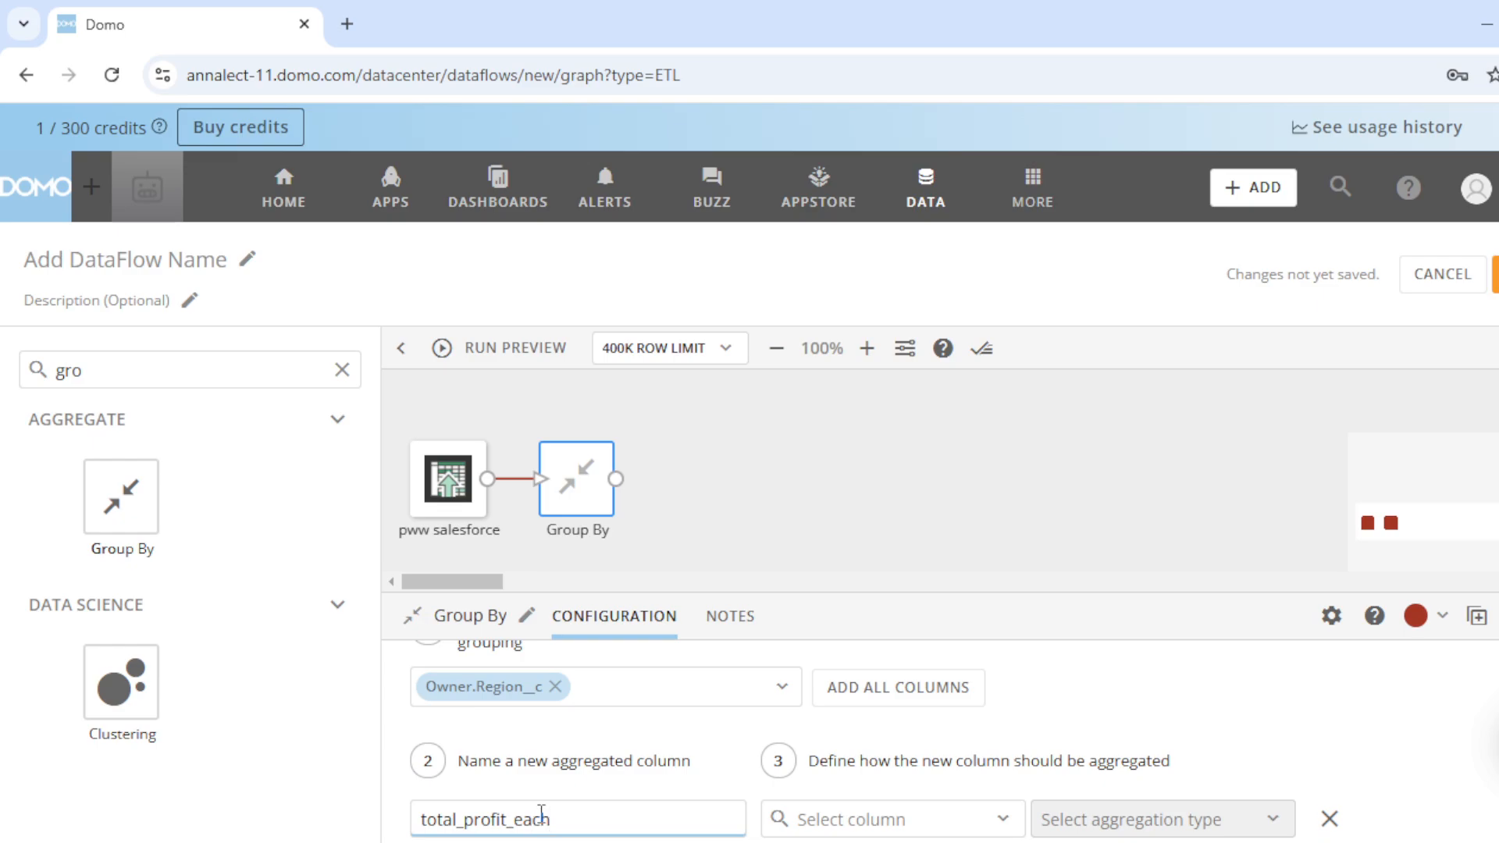
pyautogui.write('on')
pyautogui.scroll(-1, 723, 813)
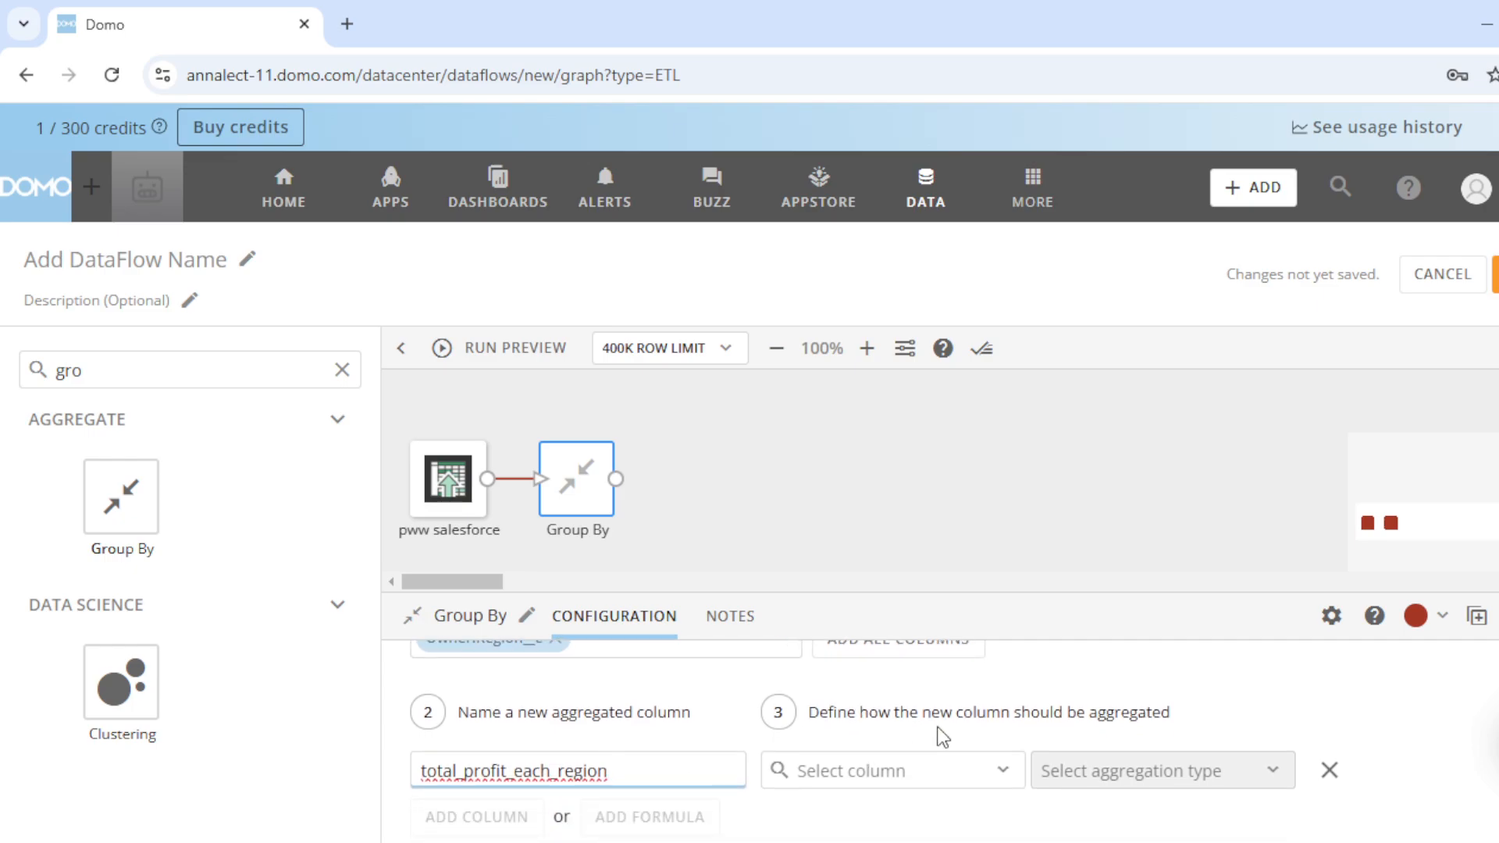
# Step: Define total_profit_each_region as the Sum of Profit__c and close the Group By configuration
pyautogui.click(934, 781)
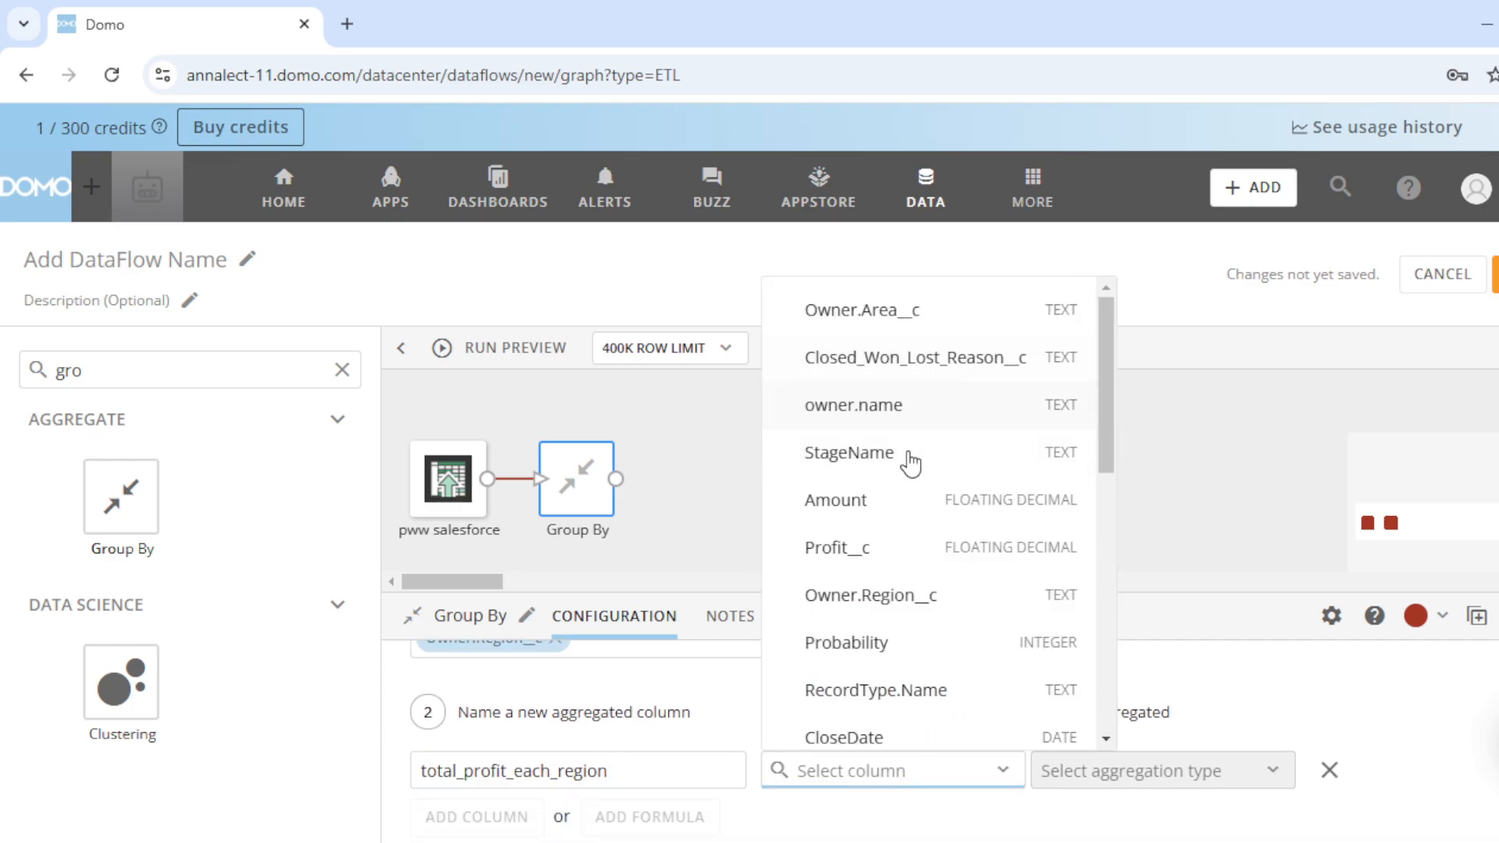
pyautogui.click(890, 556)
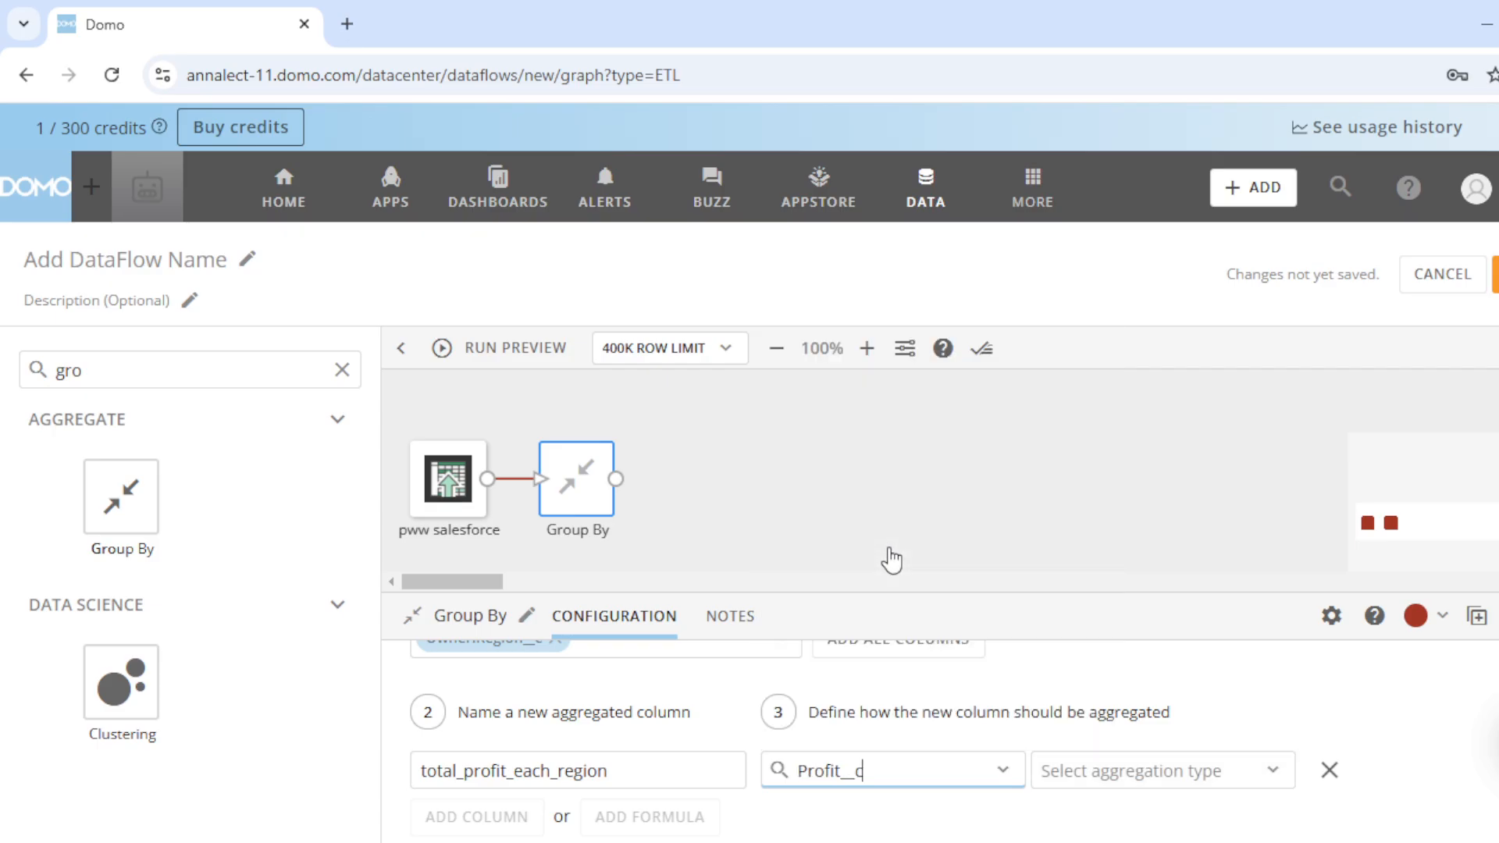
pyautogui.click(1154, 777)
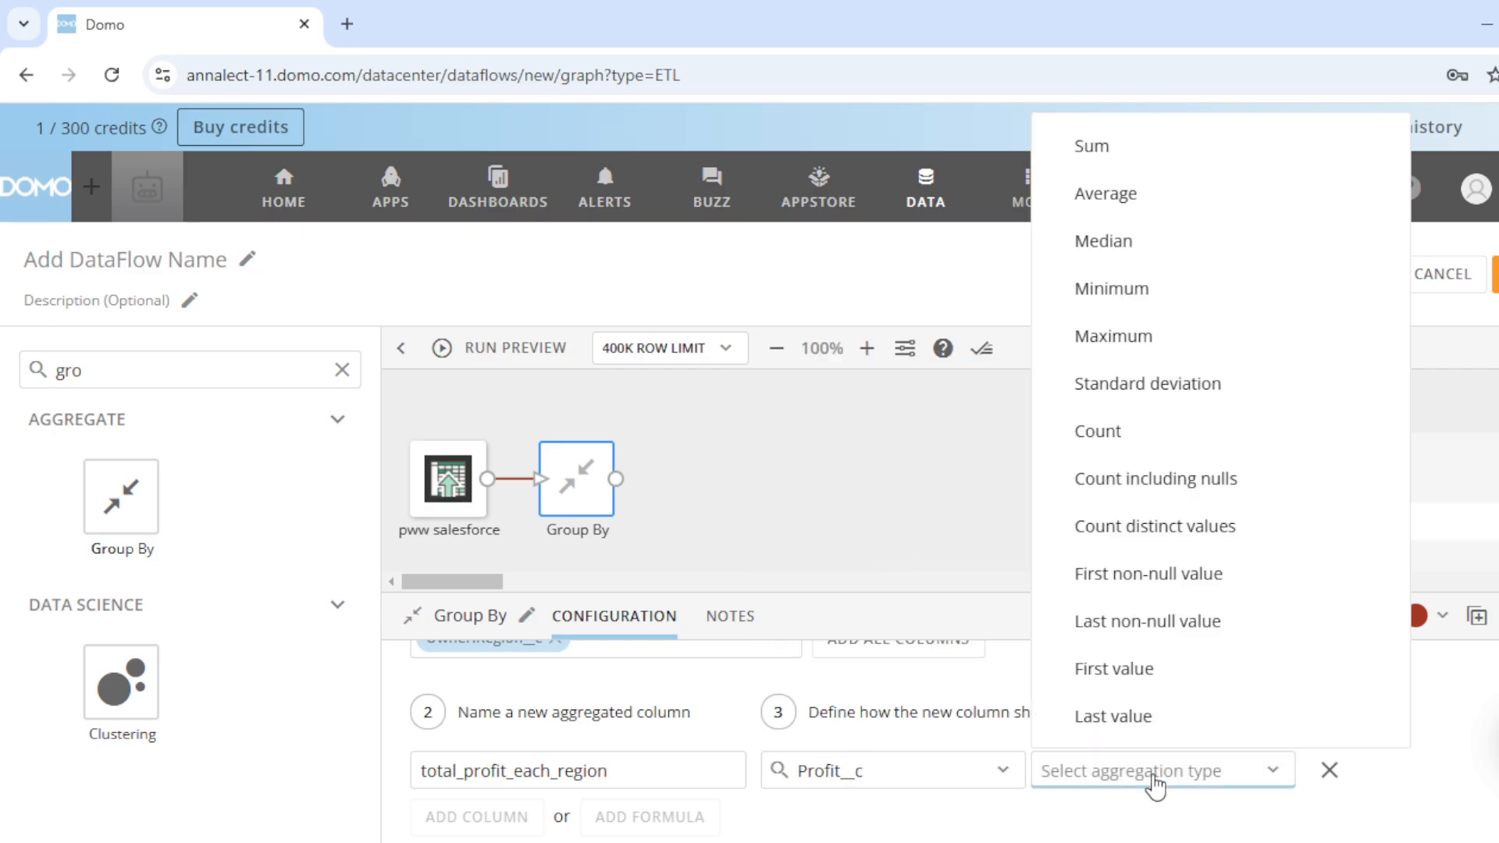
pyautogui.click(1126, 148)
pyautogui.click(946, 529)
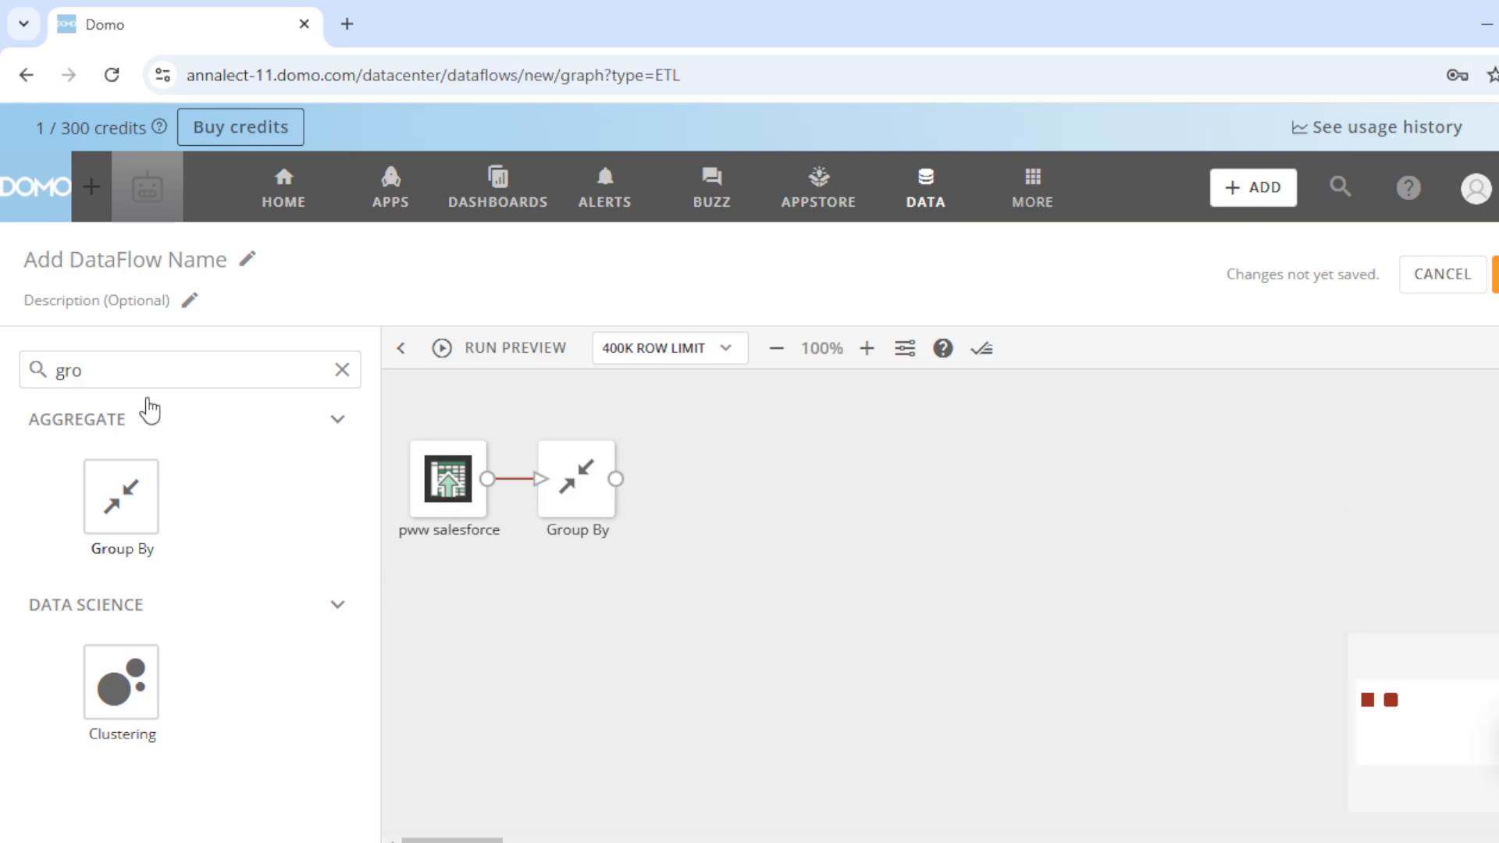
# Step: Add an Output DataSet action to the canvas and connect the Group By action to it
pyautogui.click(130, 379)
pyautogui.doubleClick(130, 378)
pyautogui.write('ou')
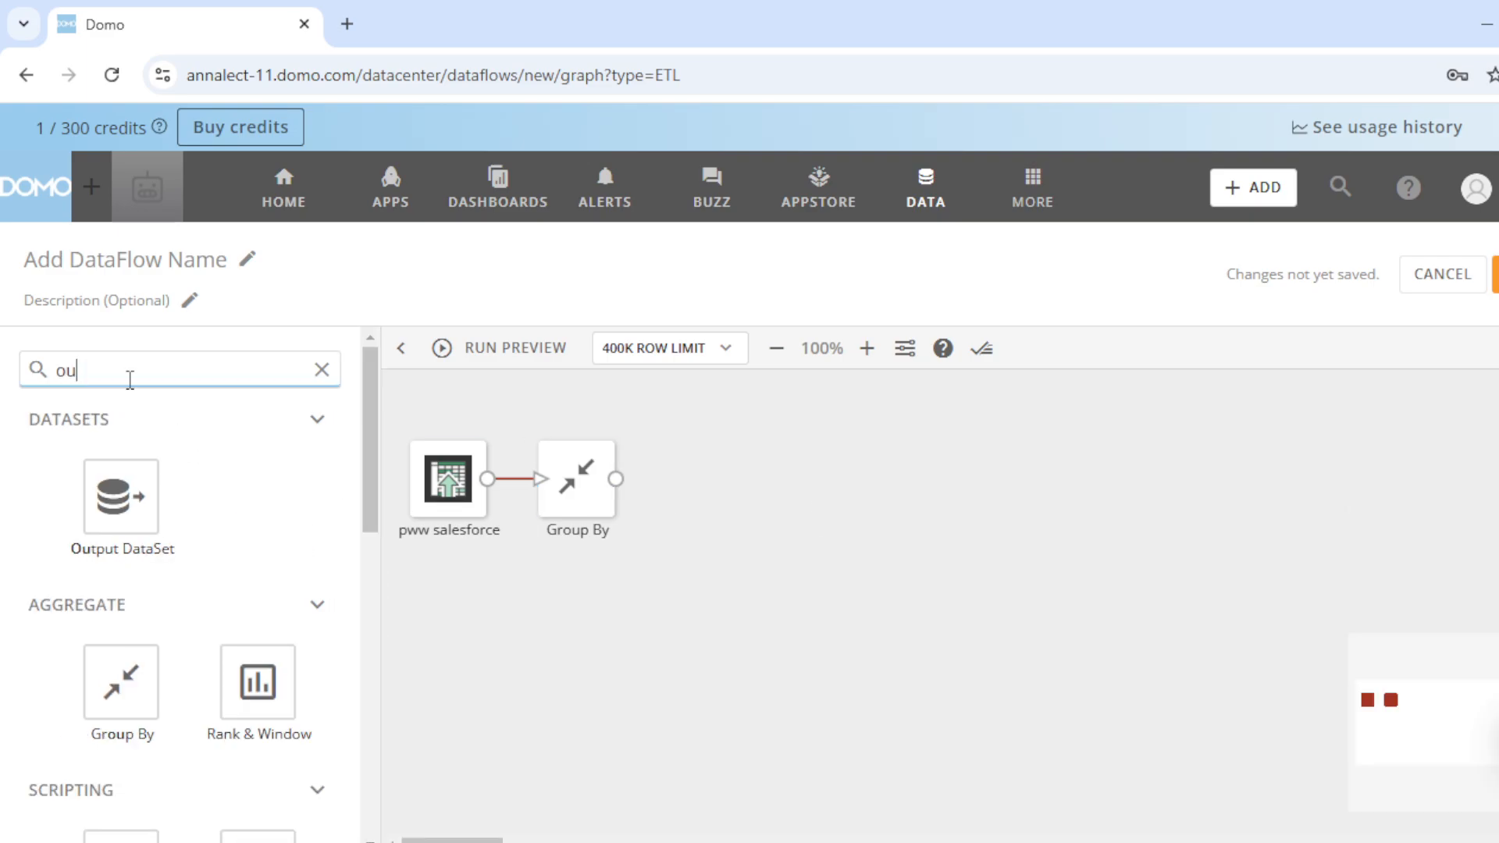
pyautogui.moveTo(121, 496); pyautogui.dragTo(707, 515)
pyautogui.moveTo(615, 478); pyautogui.dragTo(695, 492)
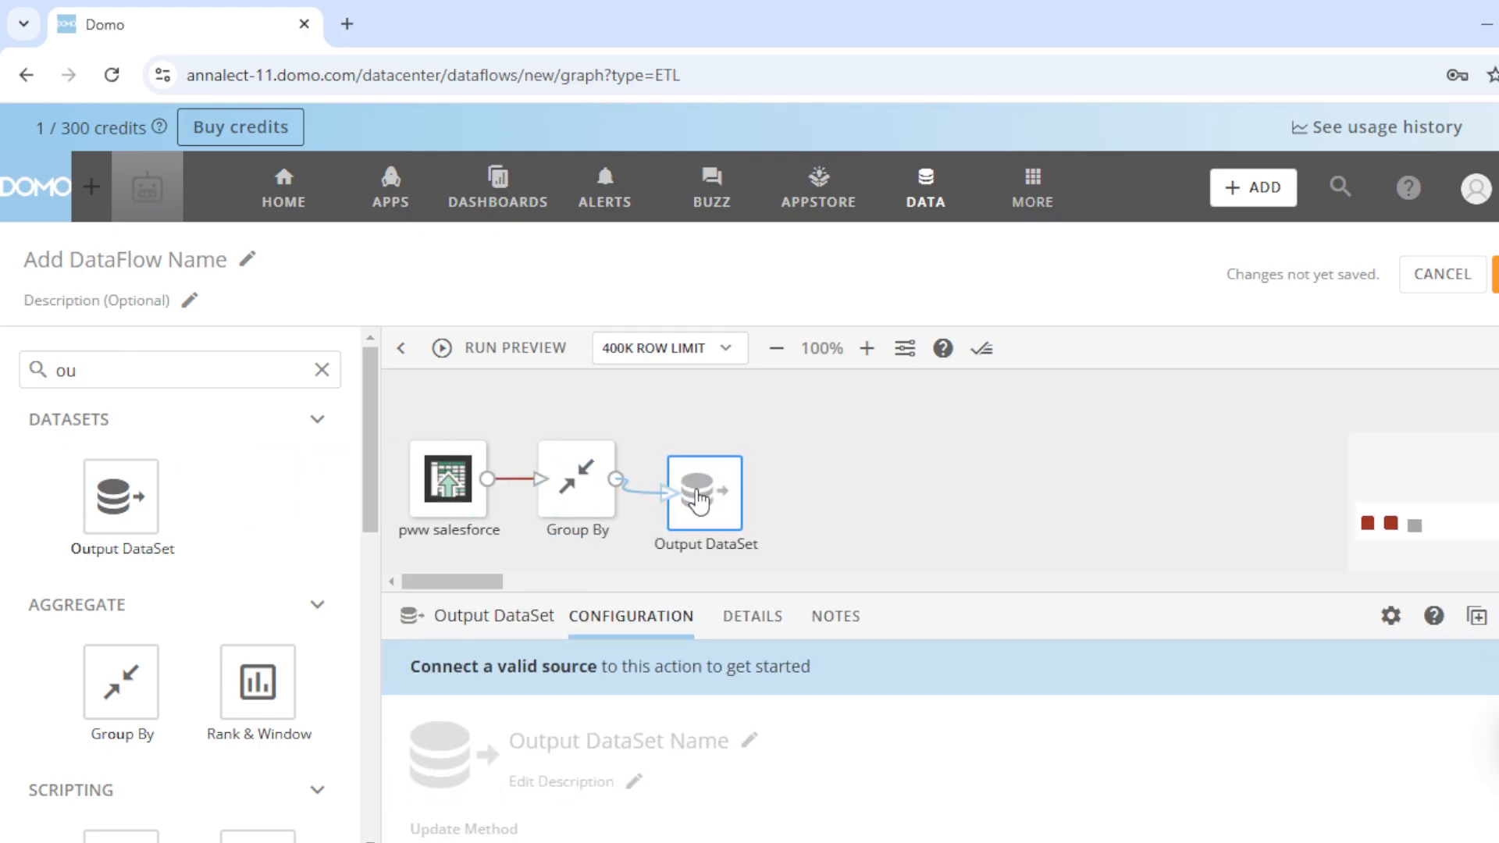
pyautogui.click(734, 570)
pyautogui.click(705, 492)
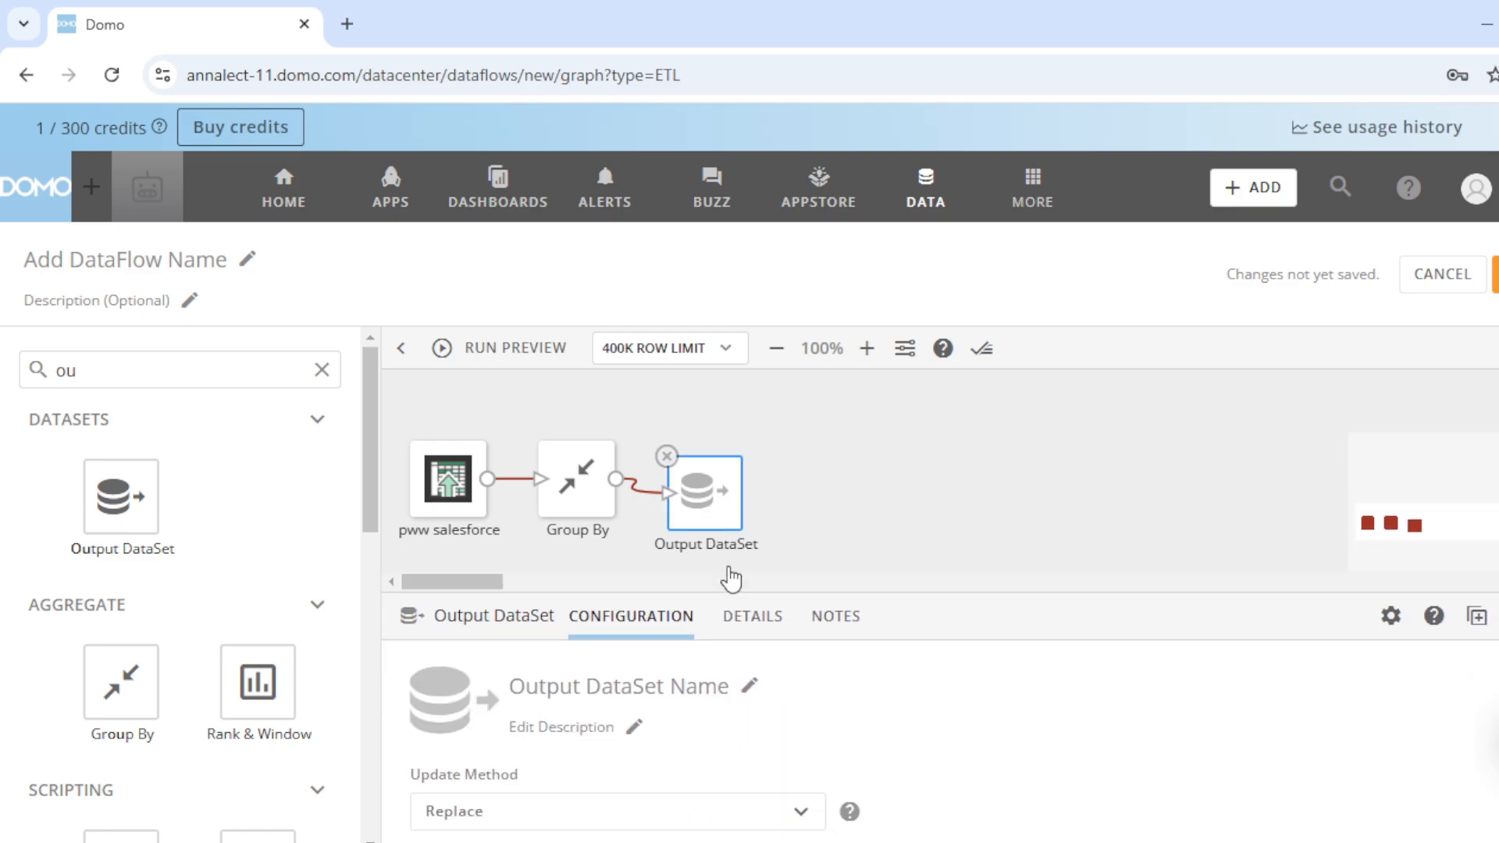
# Step: Name the output dataset profit_sum
pyautogui.click(750, 677)
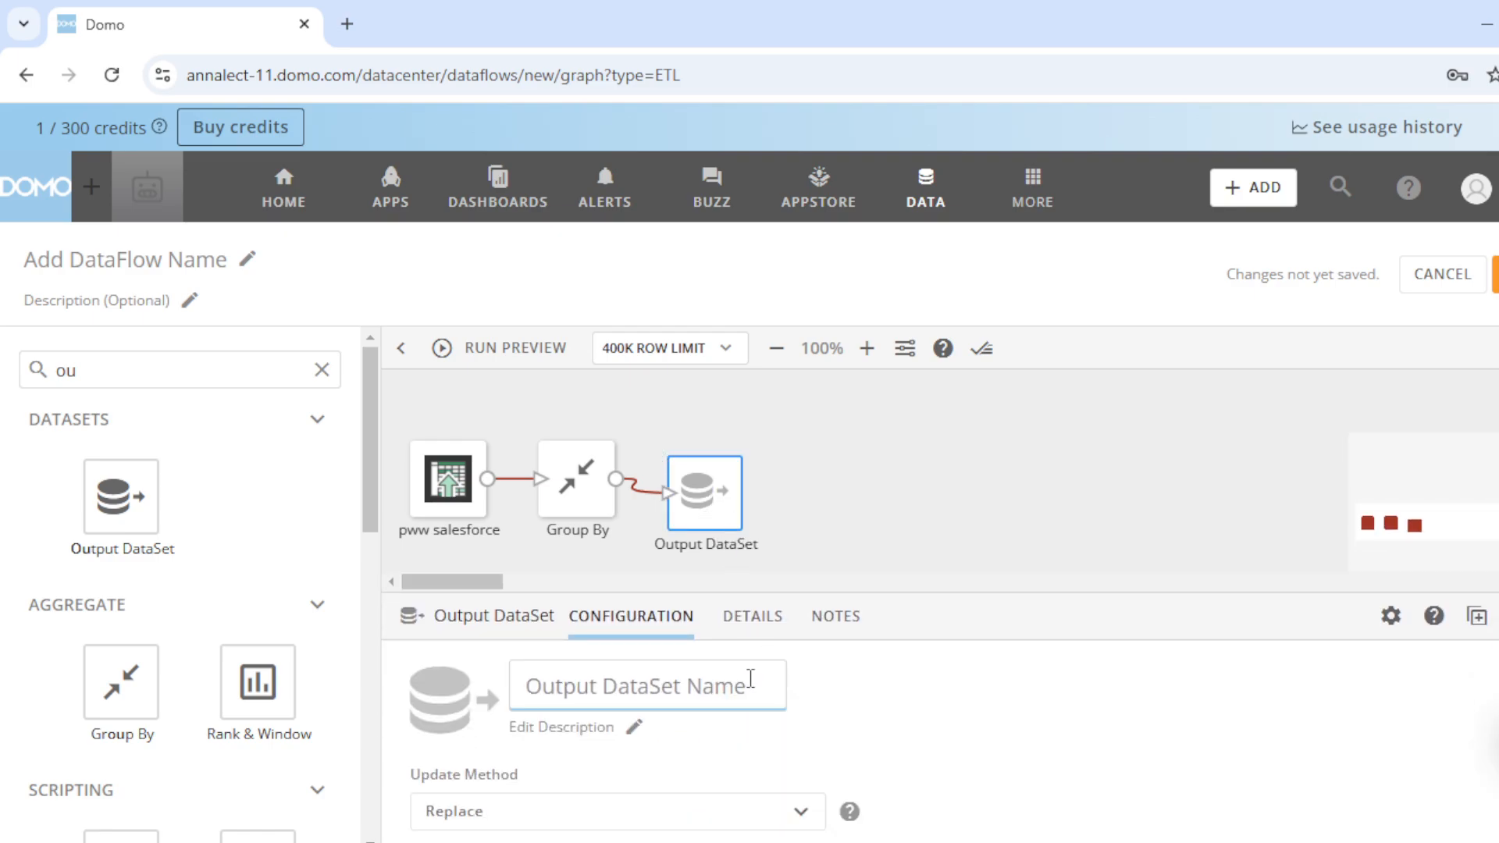
pyautogui.write('profit')
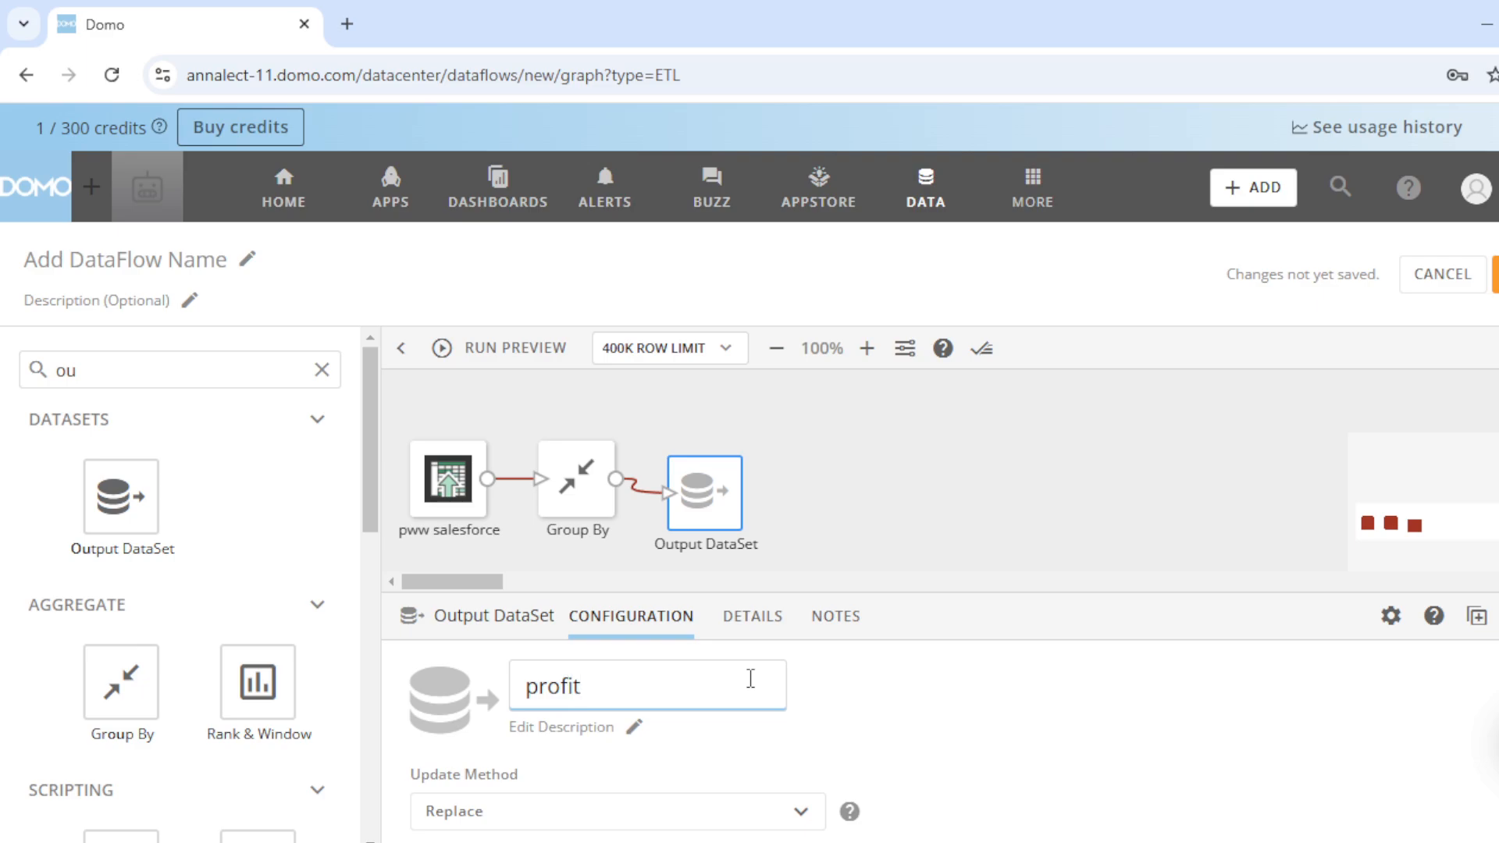
pyautogui.write('_sum')
# Step: Copy the output dataset's name and use it as the dataflow name, profit_sum
pyautogui.hotkey('ctrl', 'a')
pyautogui.hotkey('ctrl', 'c')
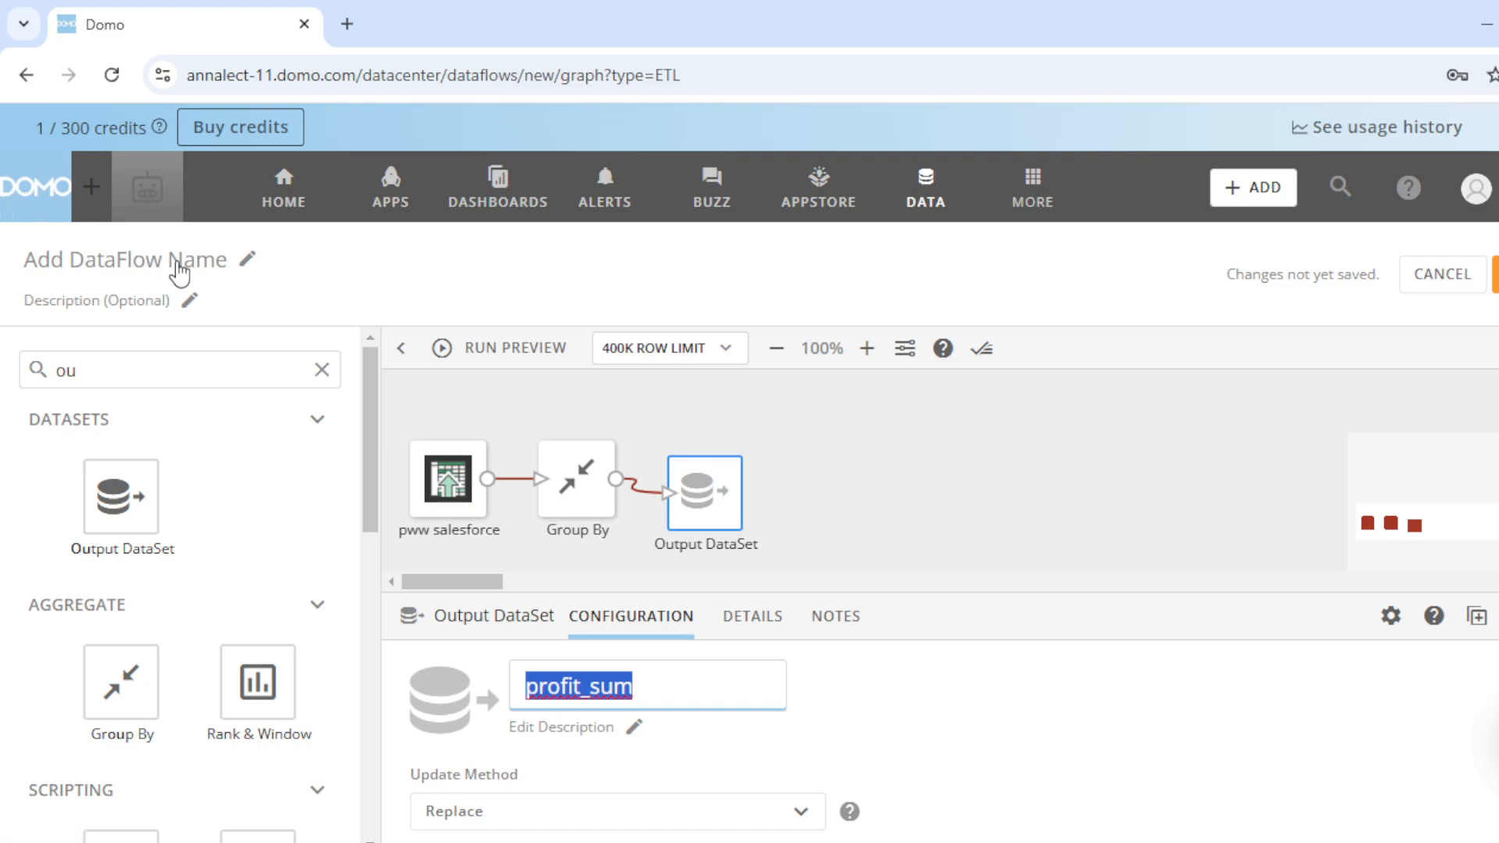
pyautogui.click(216, 261)
pyautogui.hotkey('ctrl', 'v')
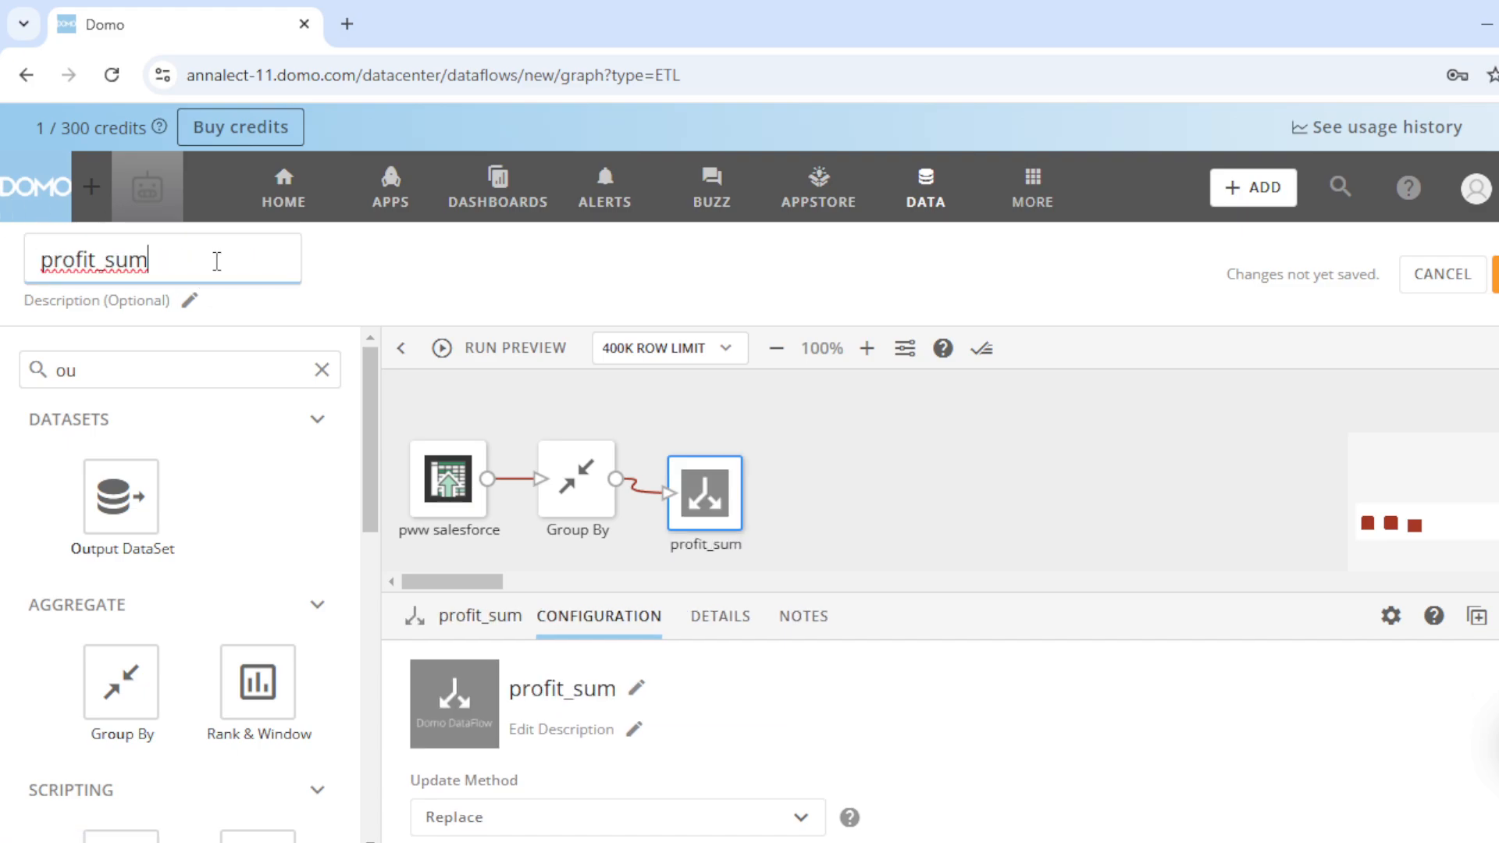
pyautogui.click(836, 453)
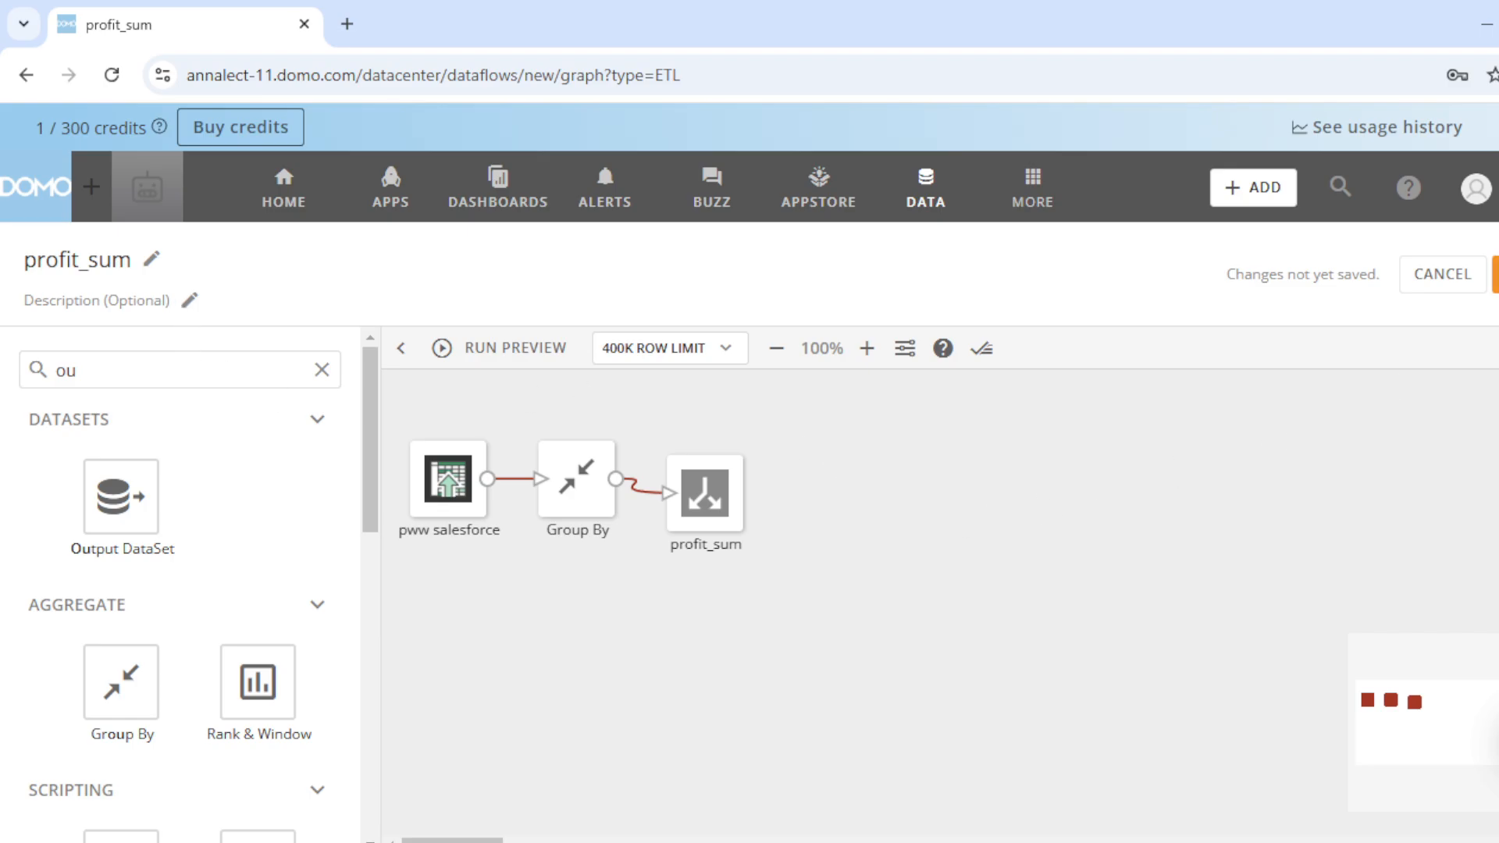
# Step: Save and run the profit_sum dataflow
pyautogui.click(1495, 274)
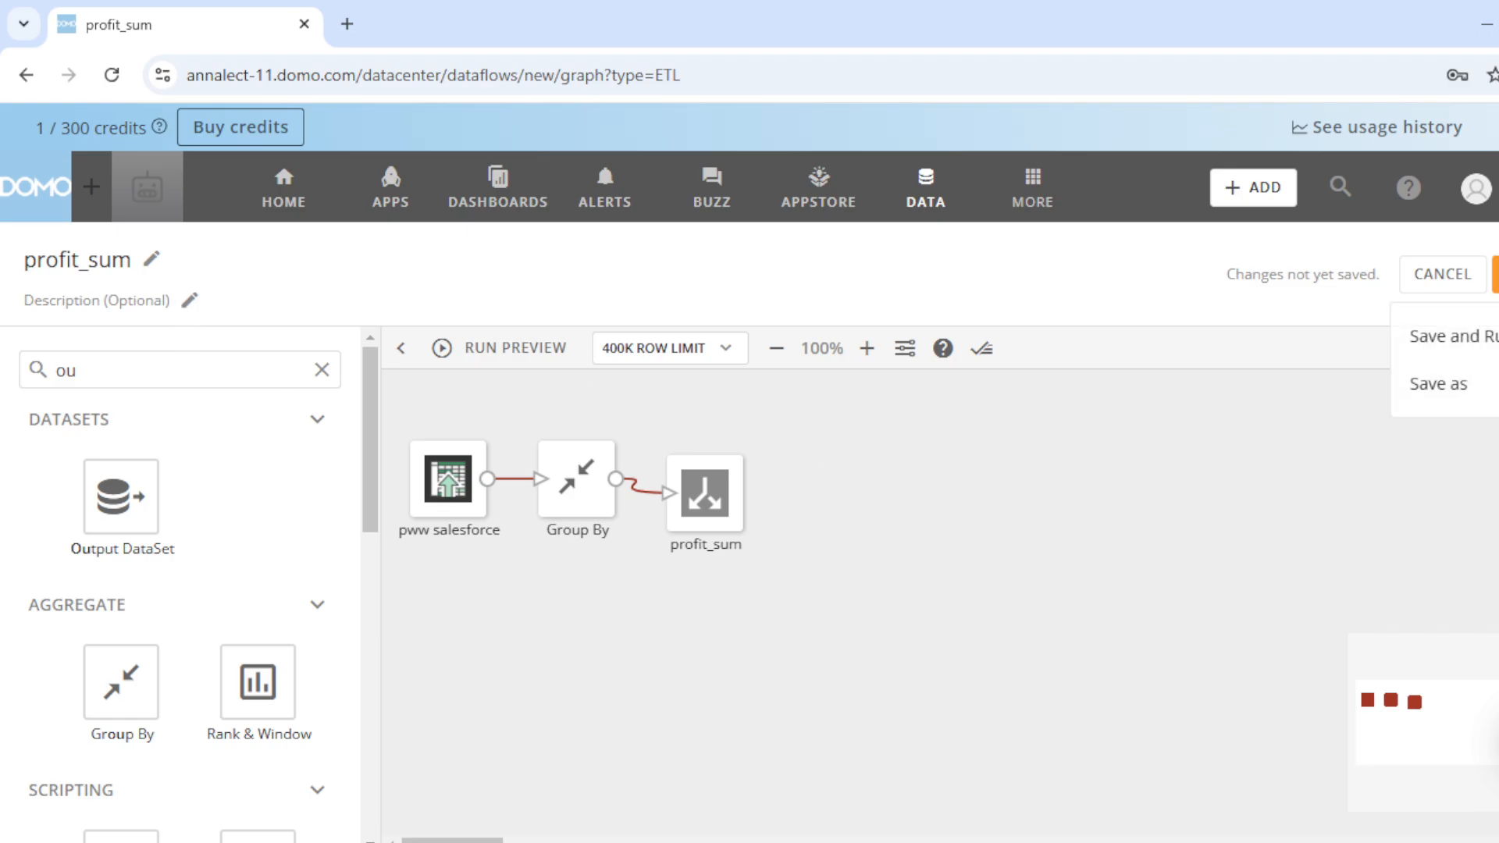
pyautogui.click(1449, 335)
pyautogui.click(1339, 737)
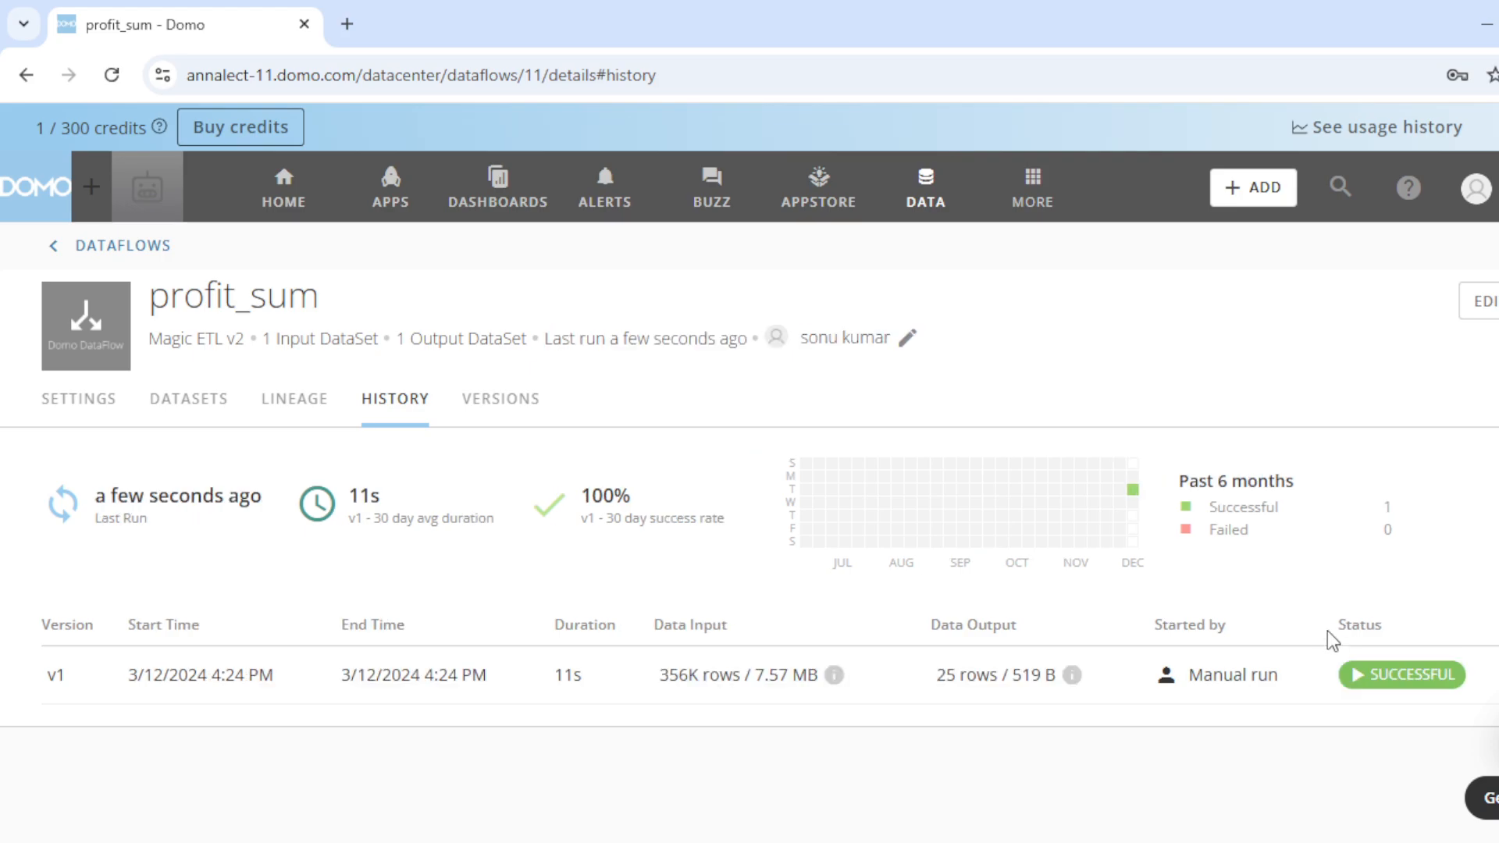
# Step: Review the details of the v1 run of profit_sum, then return to the dataflow's history
pyautogui.click(472, 675)
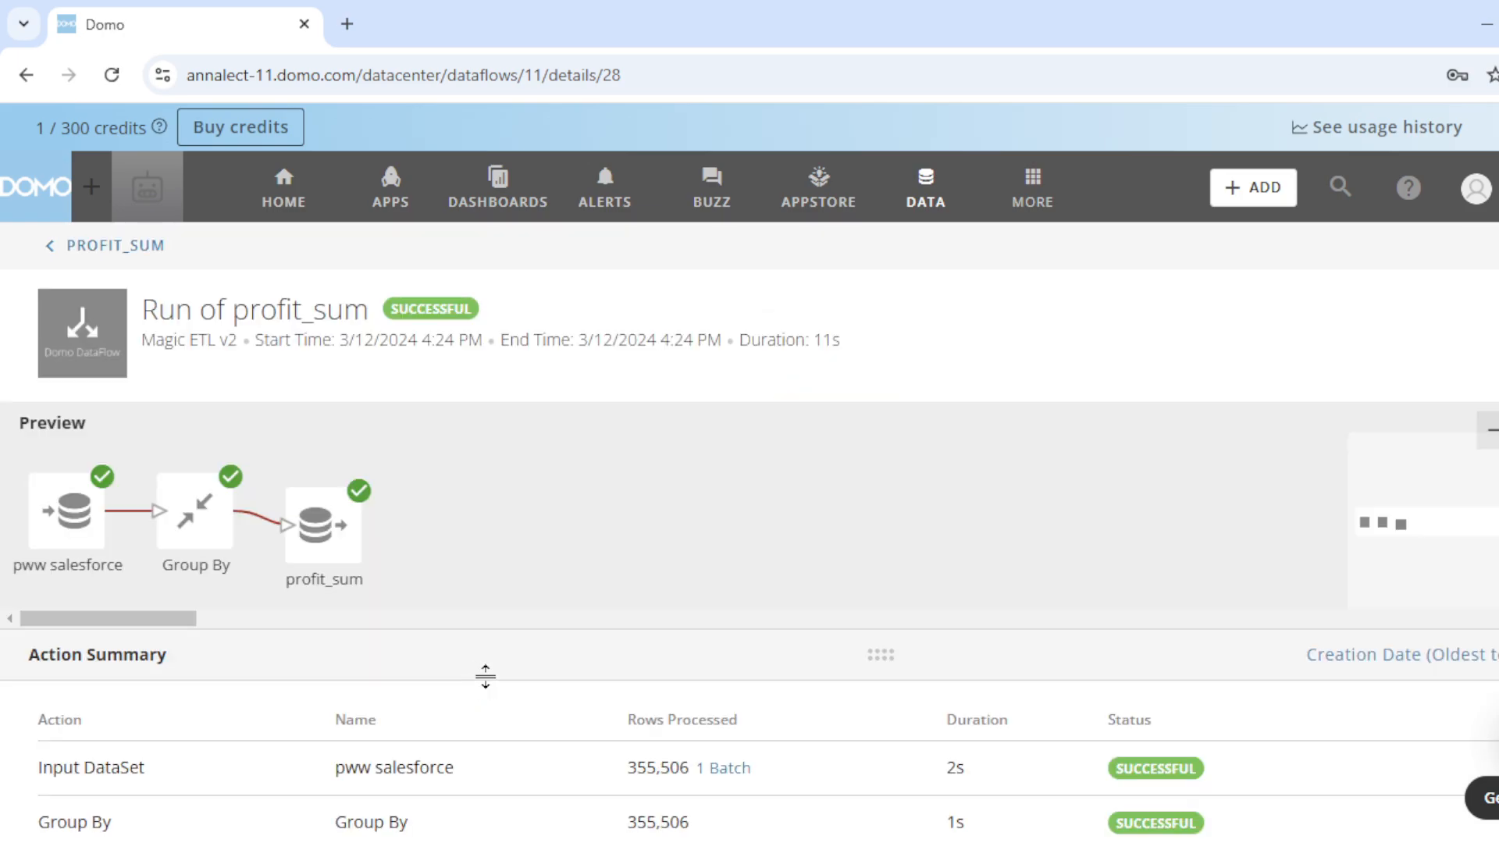
pyautogui.click(103, 247)
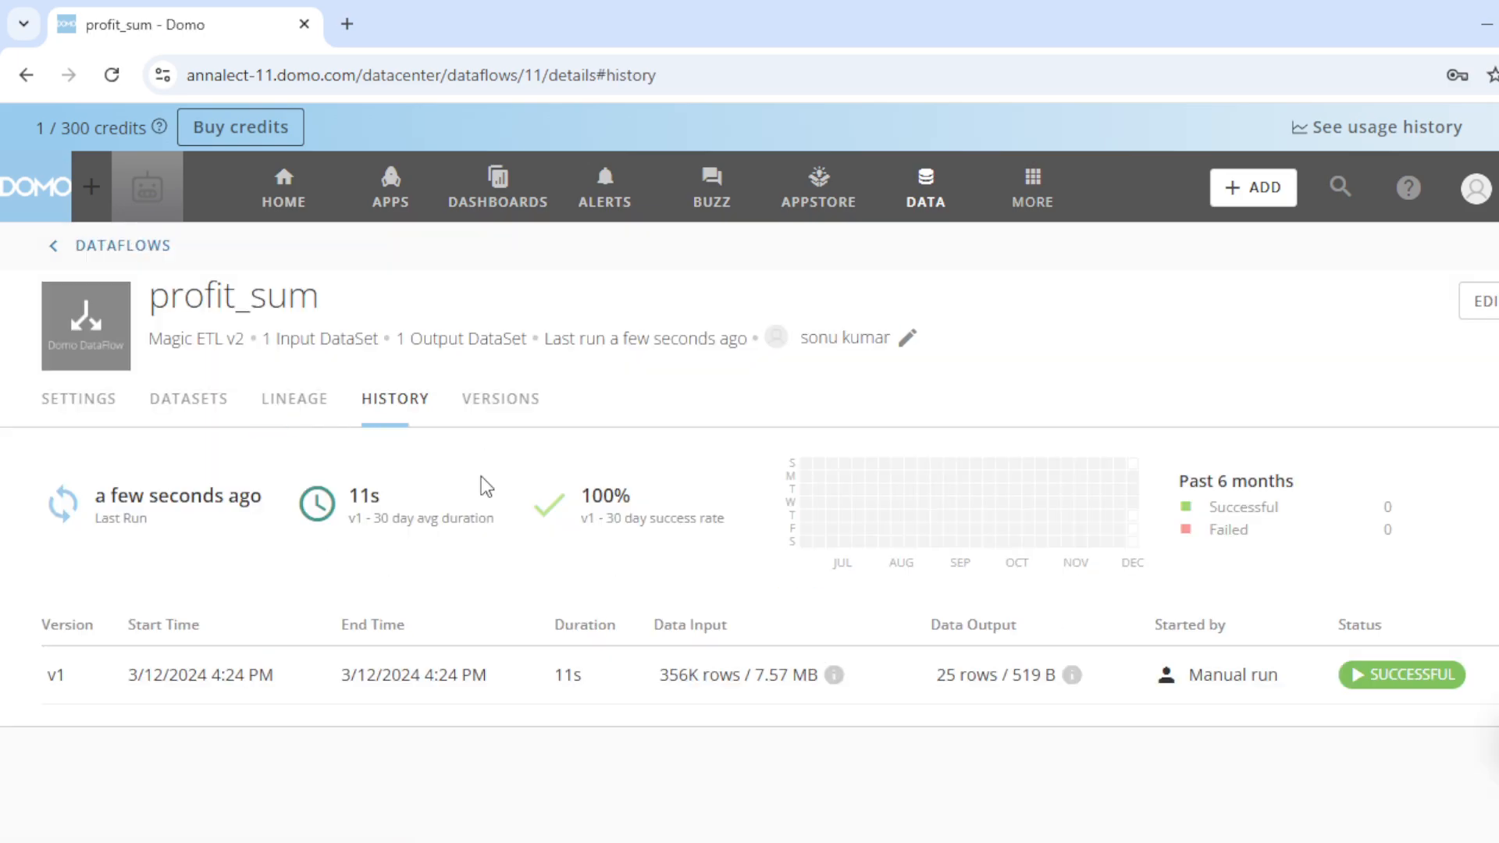
# Step: Open the profit_sum output dataset from the dataflow's datasets and view its data table
pyautogui.click(179, 401)
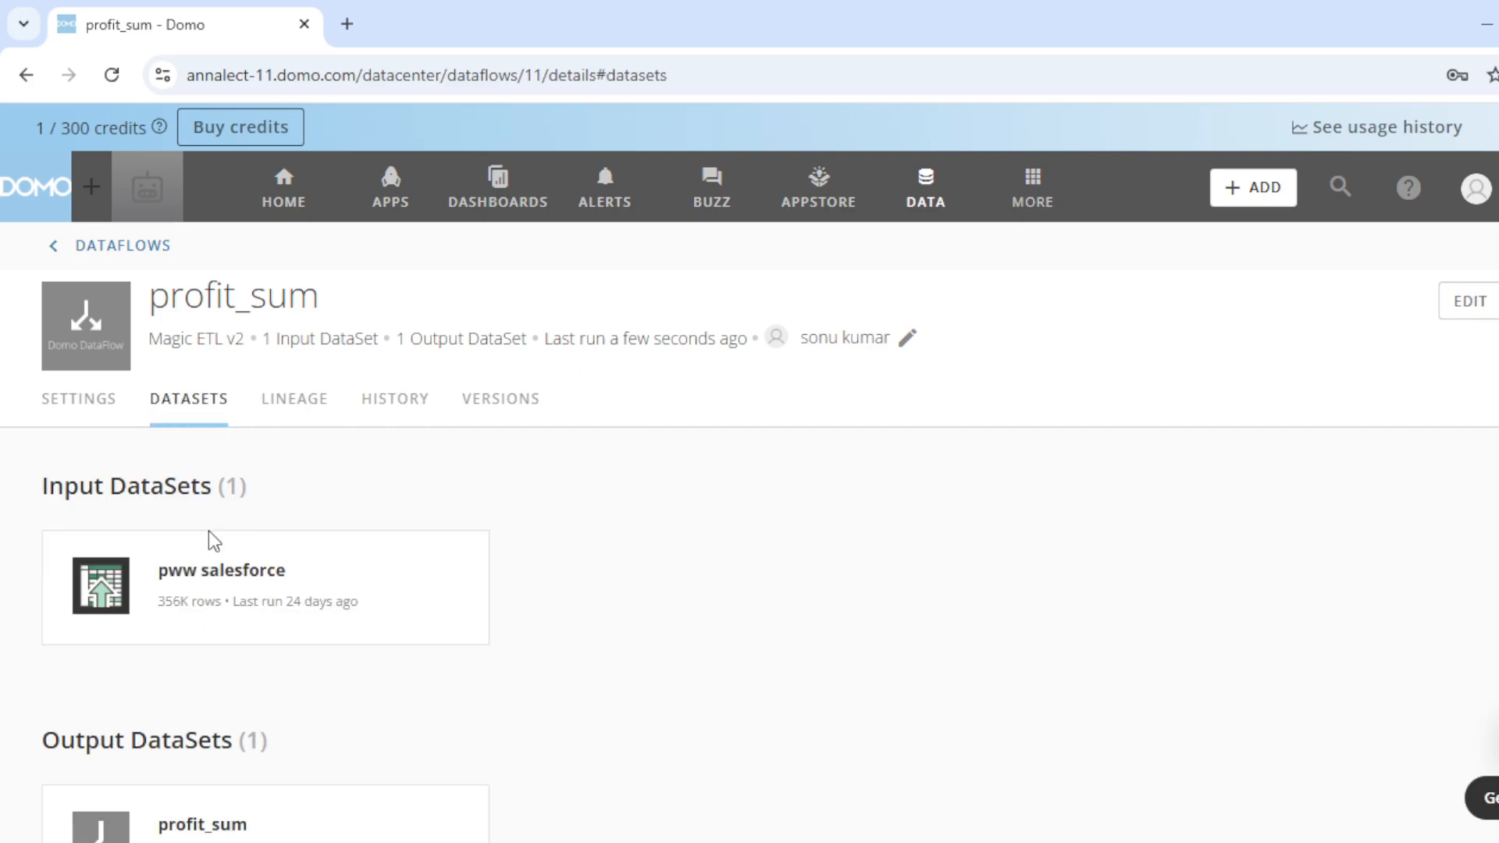
pyautogui.scroll(-1, 211, 624)
pyautogui.click(194, 719)
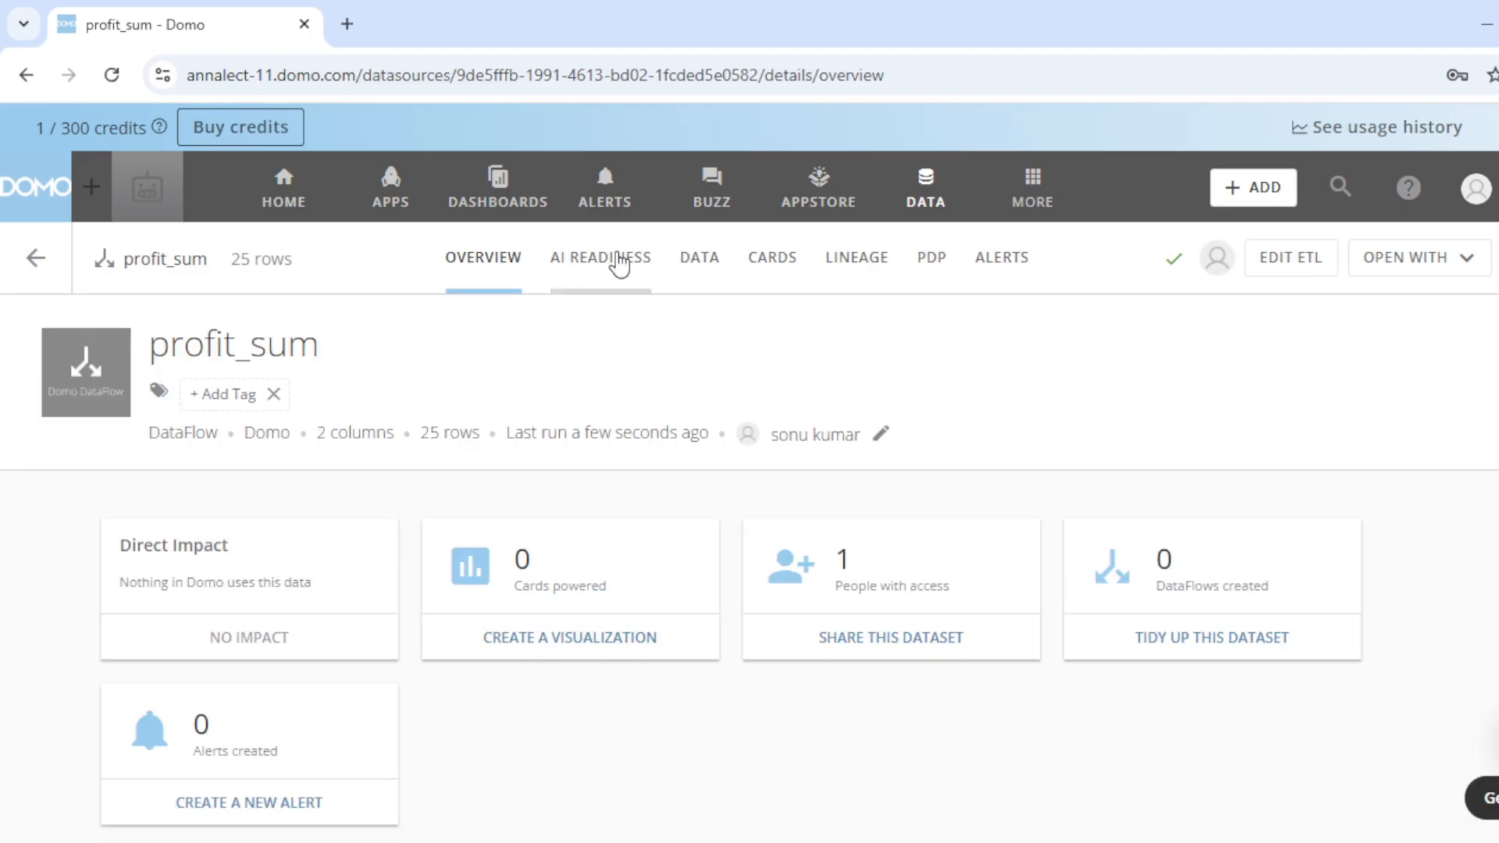
pyautogui.click(693, 279)
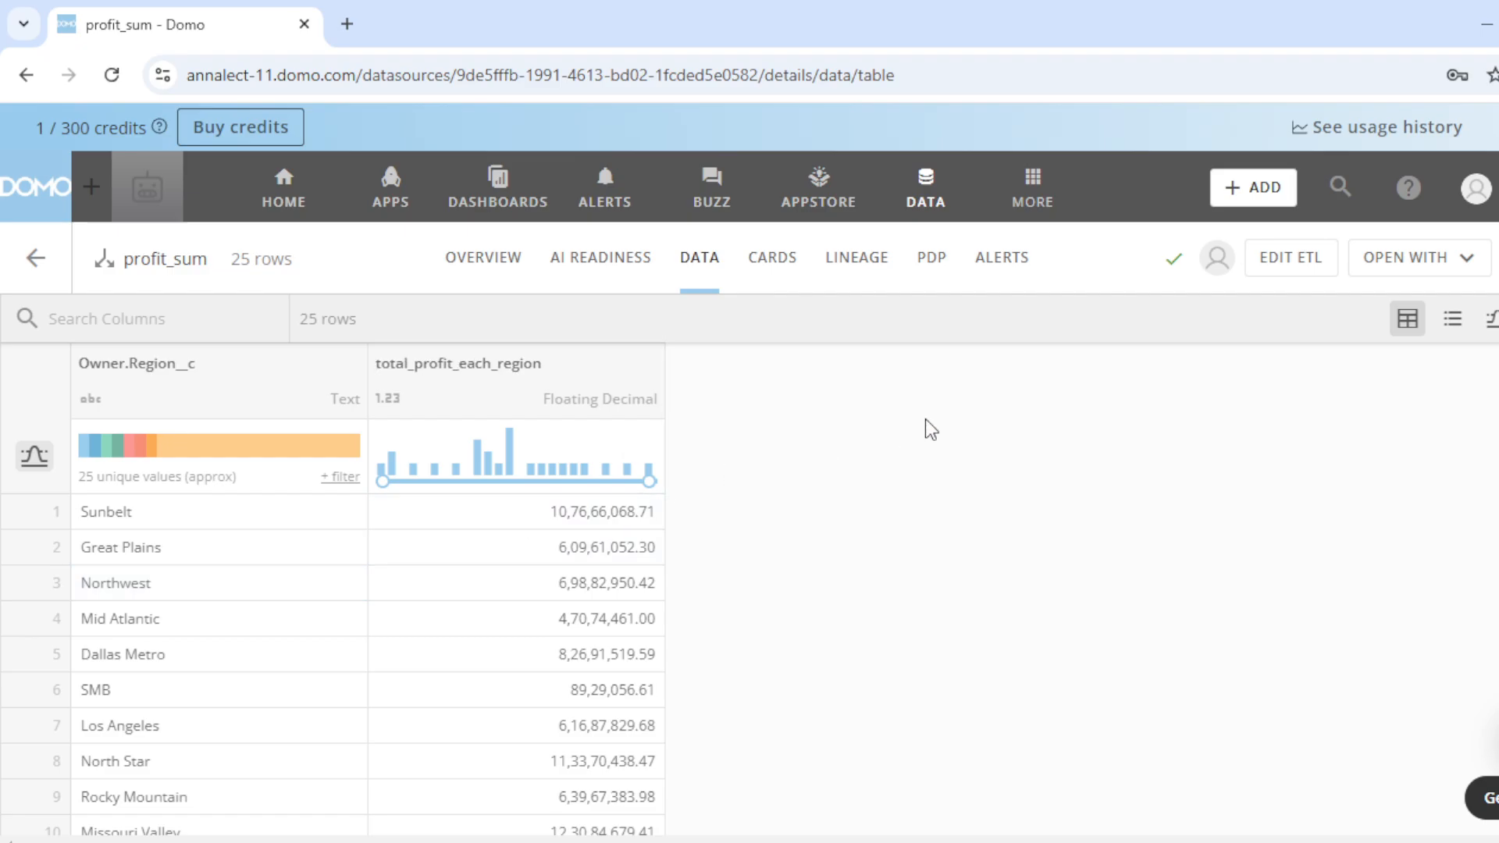
pyautogui.click(1272, 269)
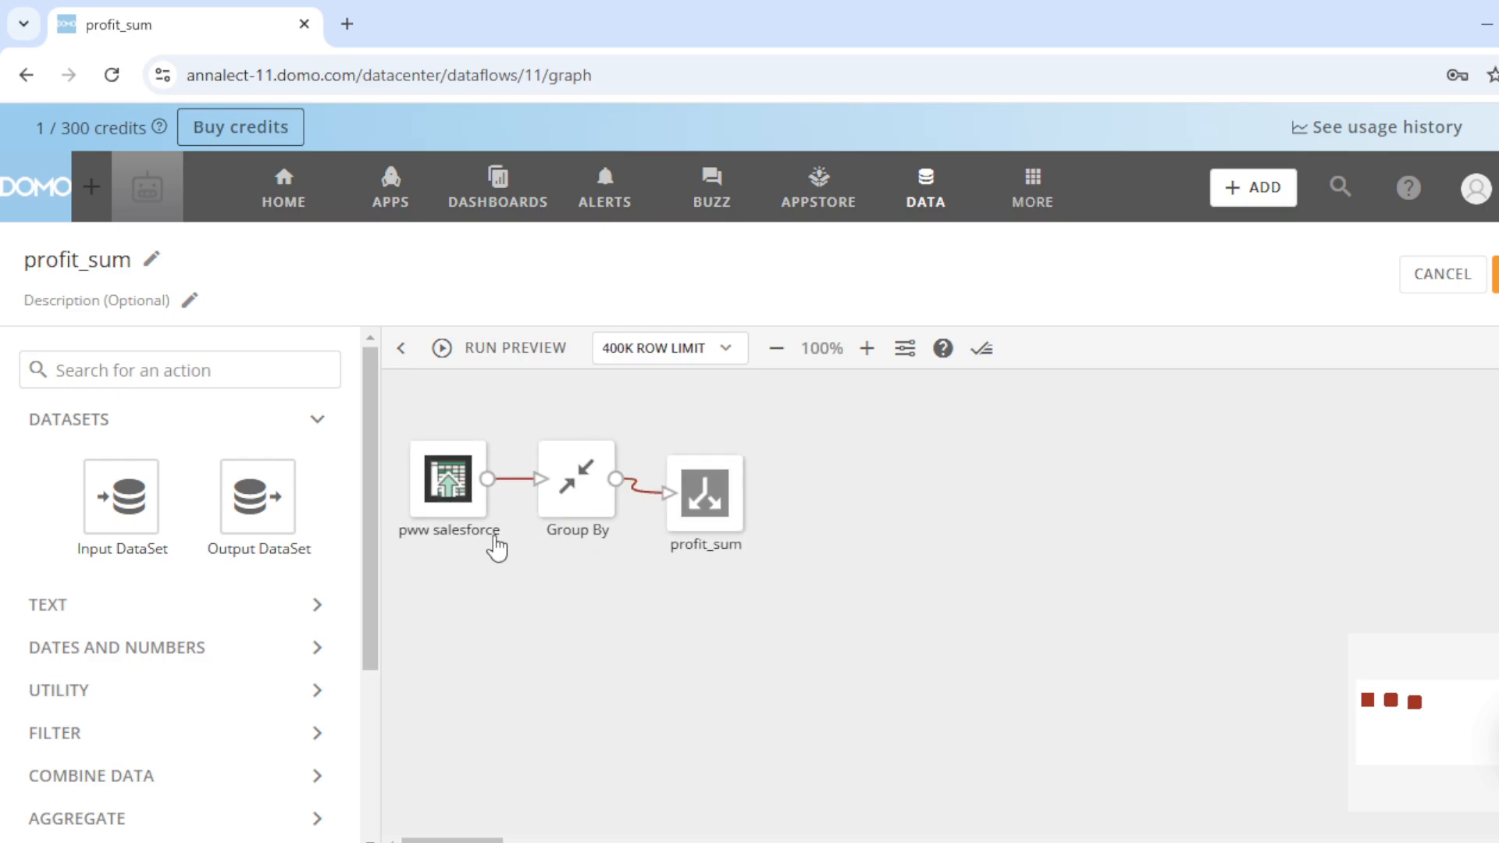
pyautogui.click(554, 497)
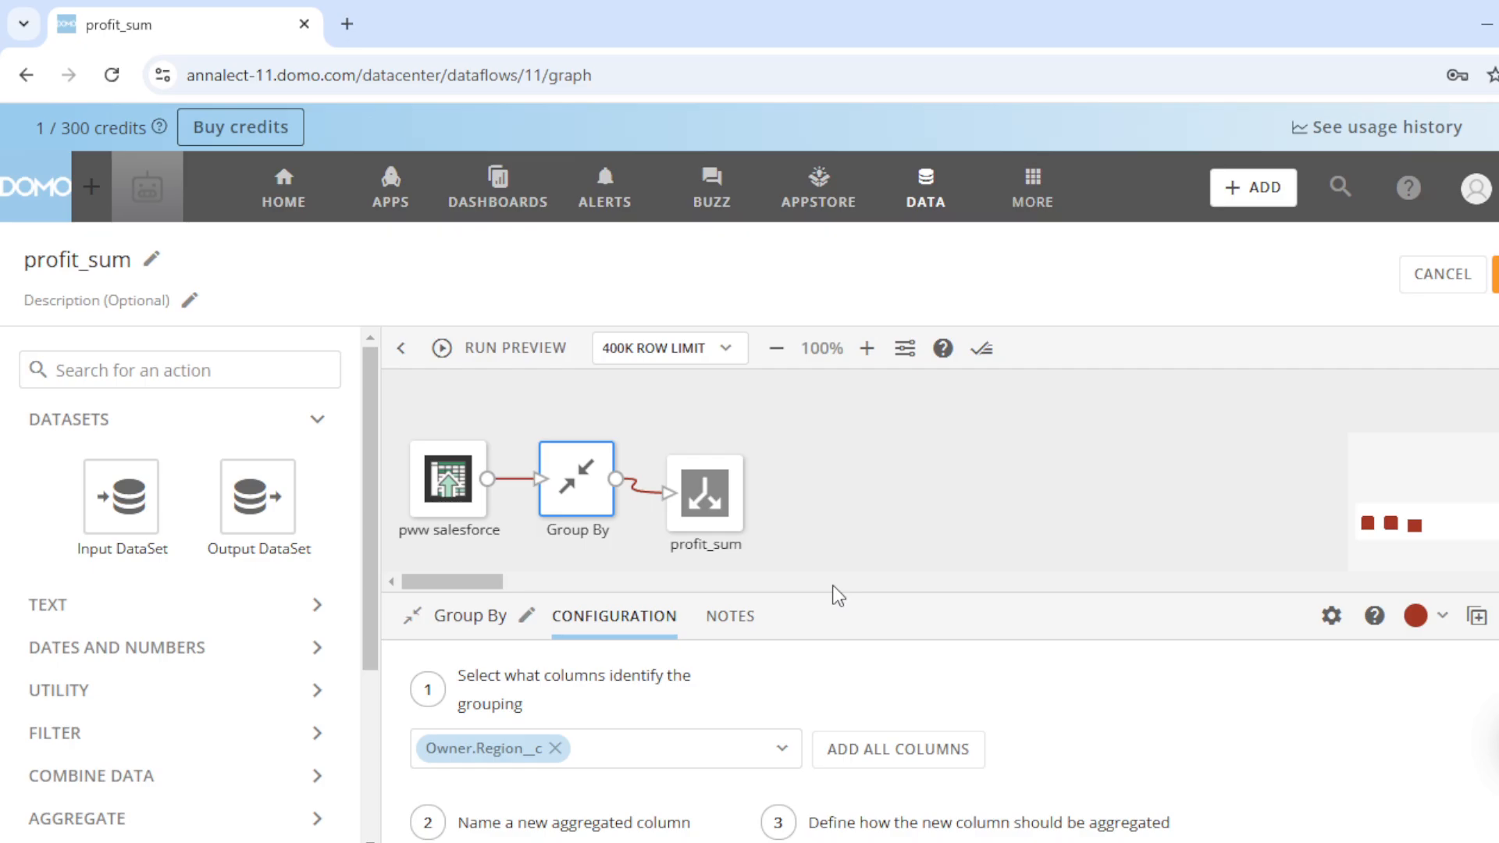
pyautogui.moveTo(836, 590); pyautogui.dragTo(906, 454)
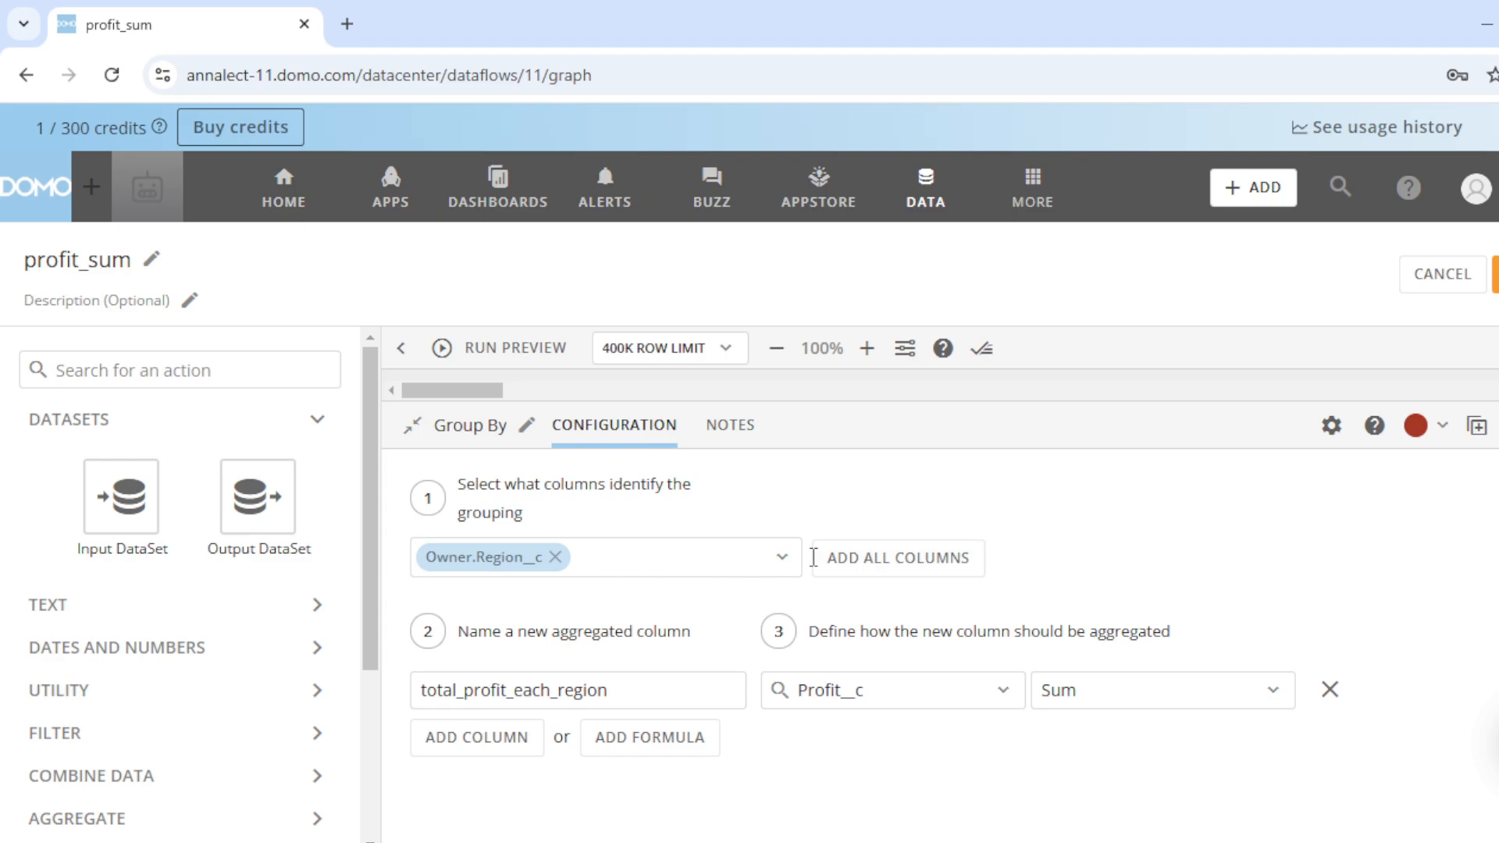
pyautogui.click(880, 558)
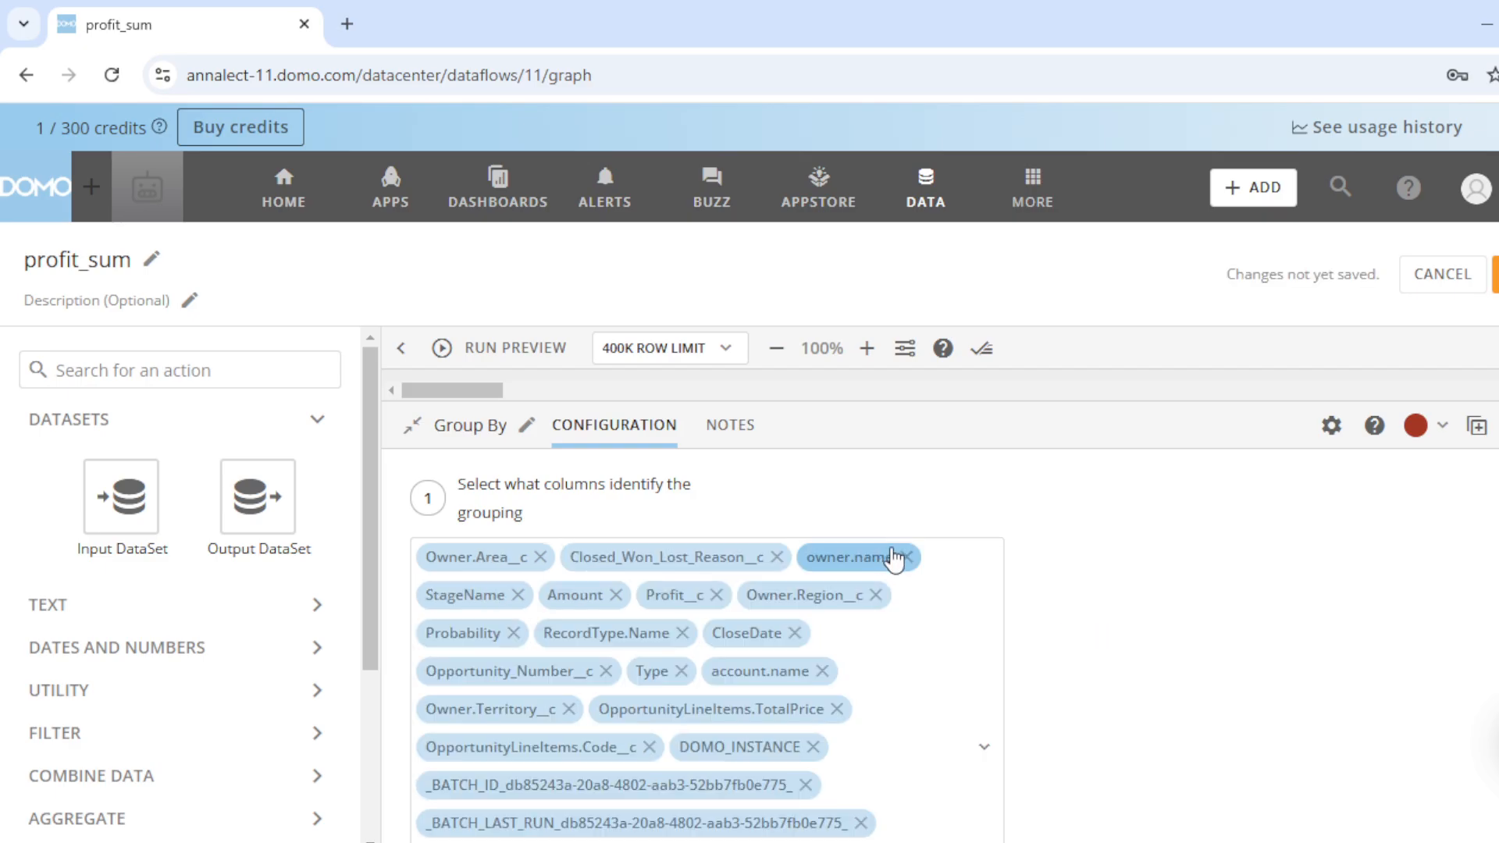
pyautogui.click(907, 558)
pyautogui.scroll(-4, 1005, 696)
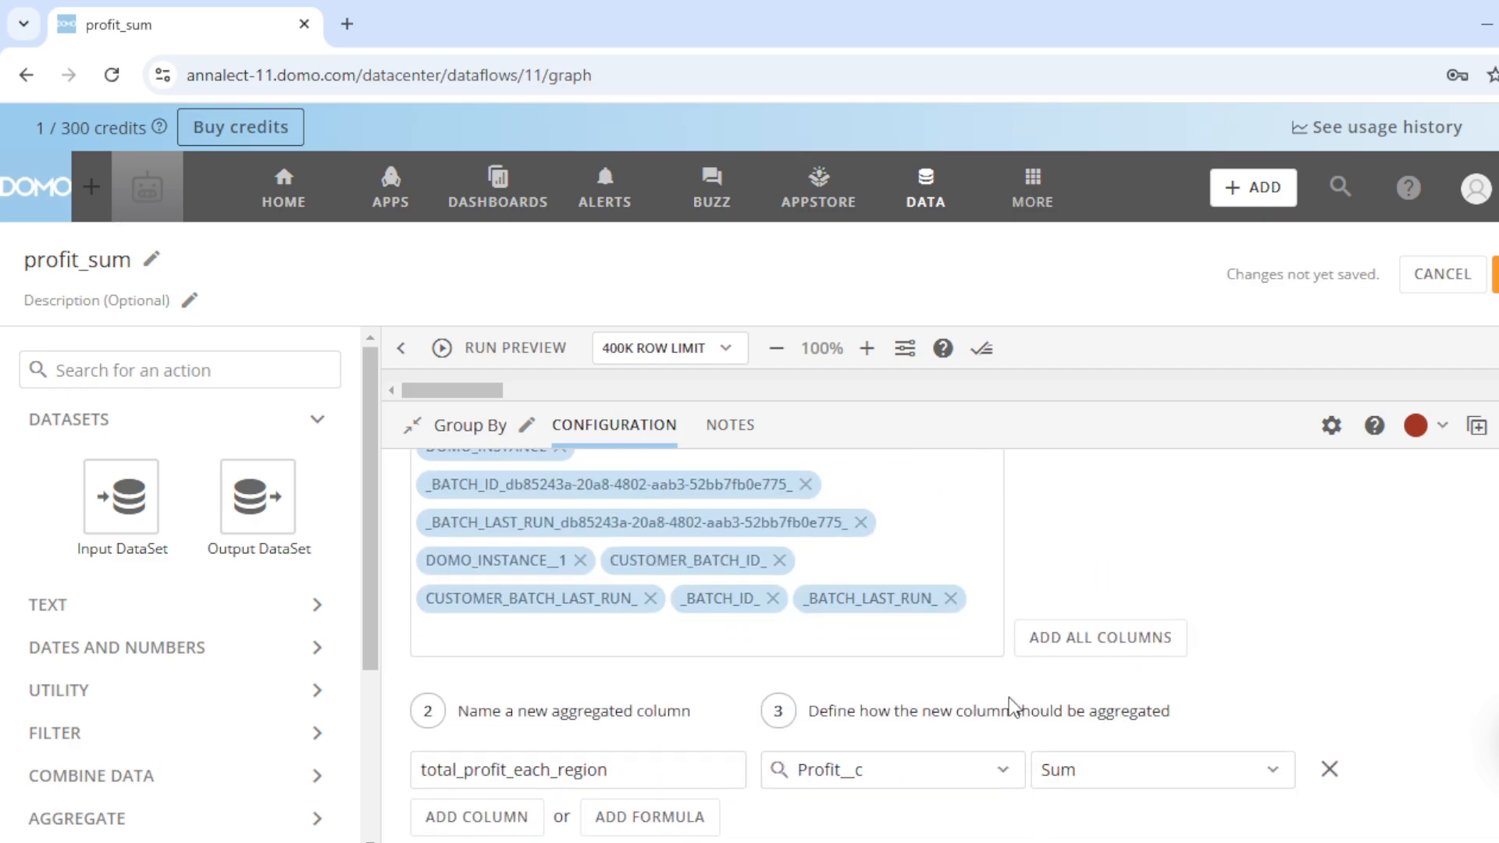
pyautogui.scroll(4, 1048, 688)
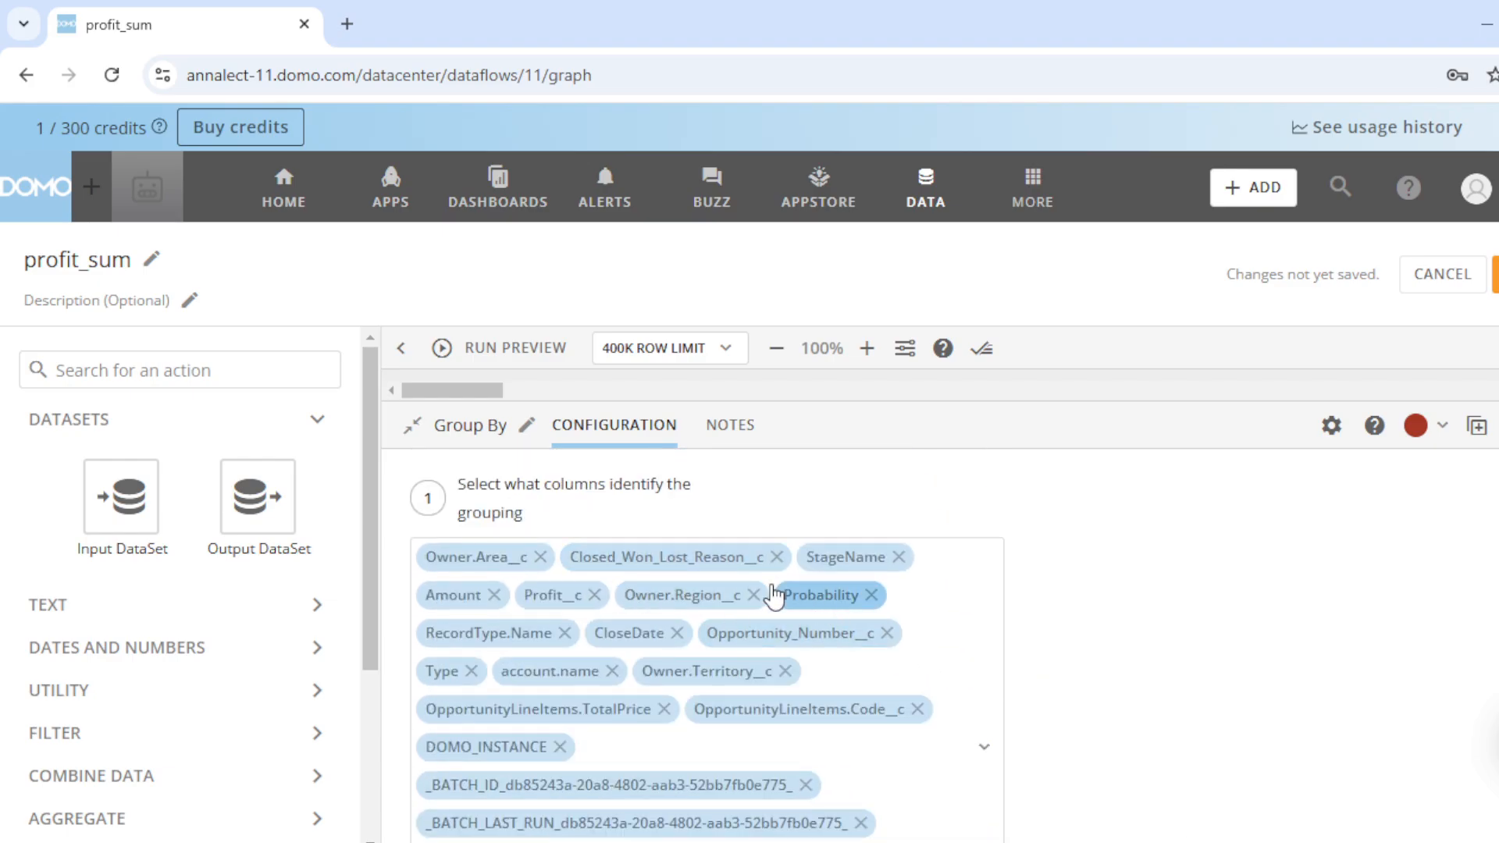
pyautogui.click(539, 557)
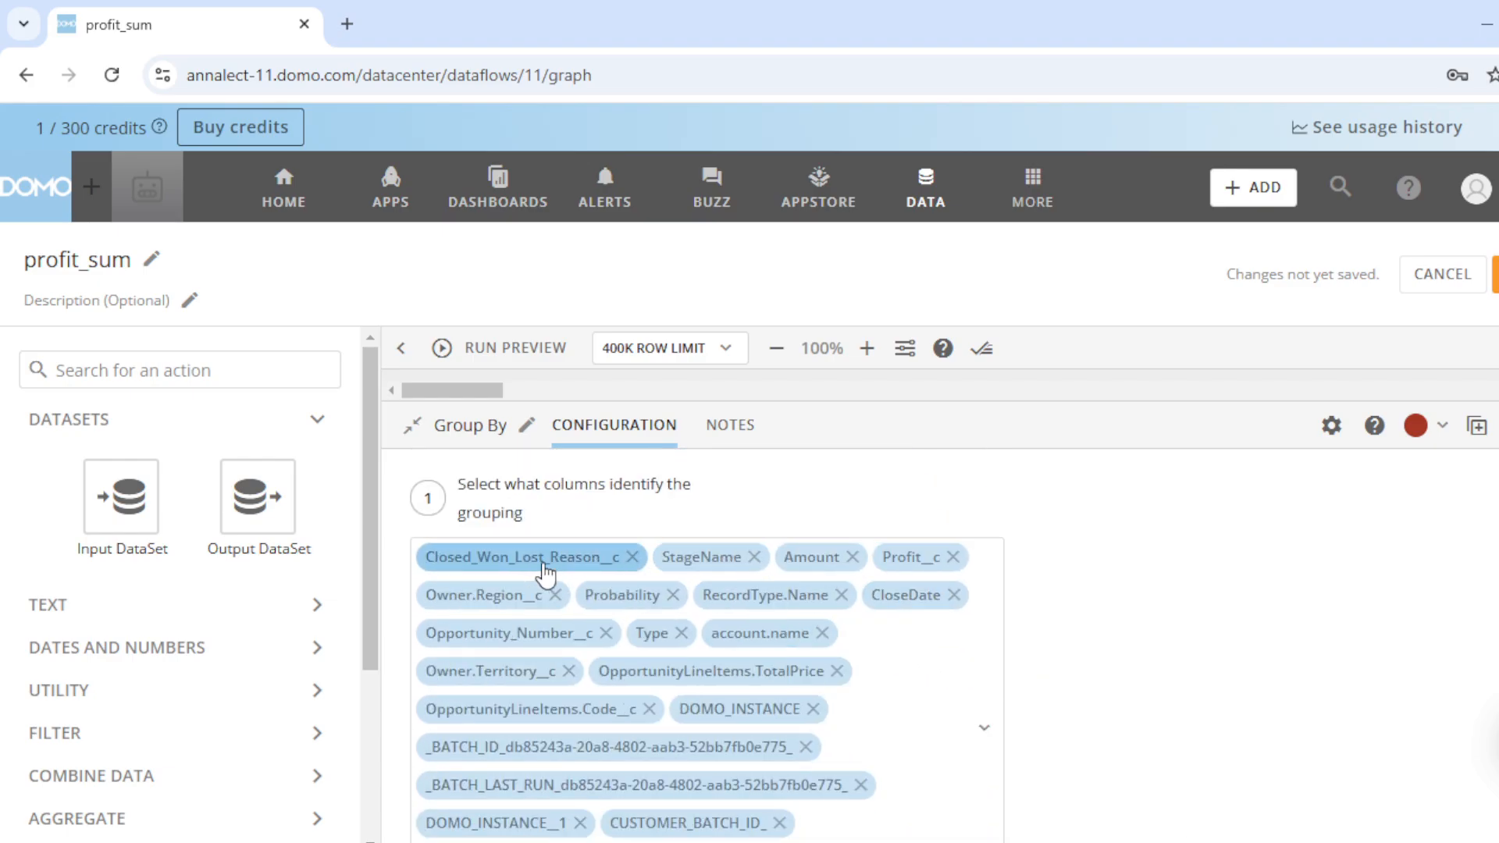
pyautogui.click(754, 558)
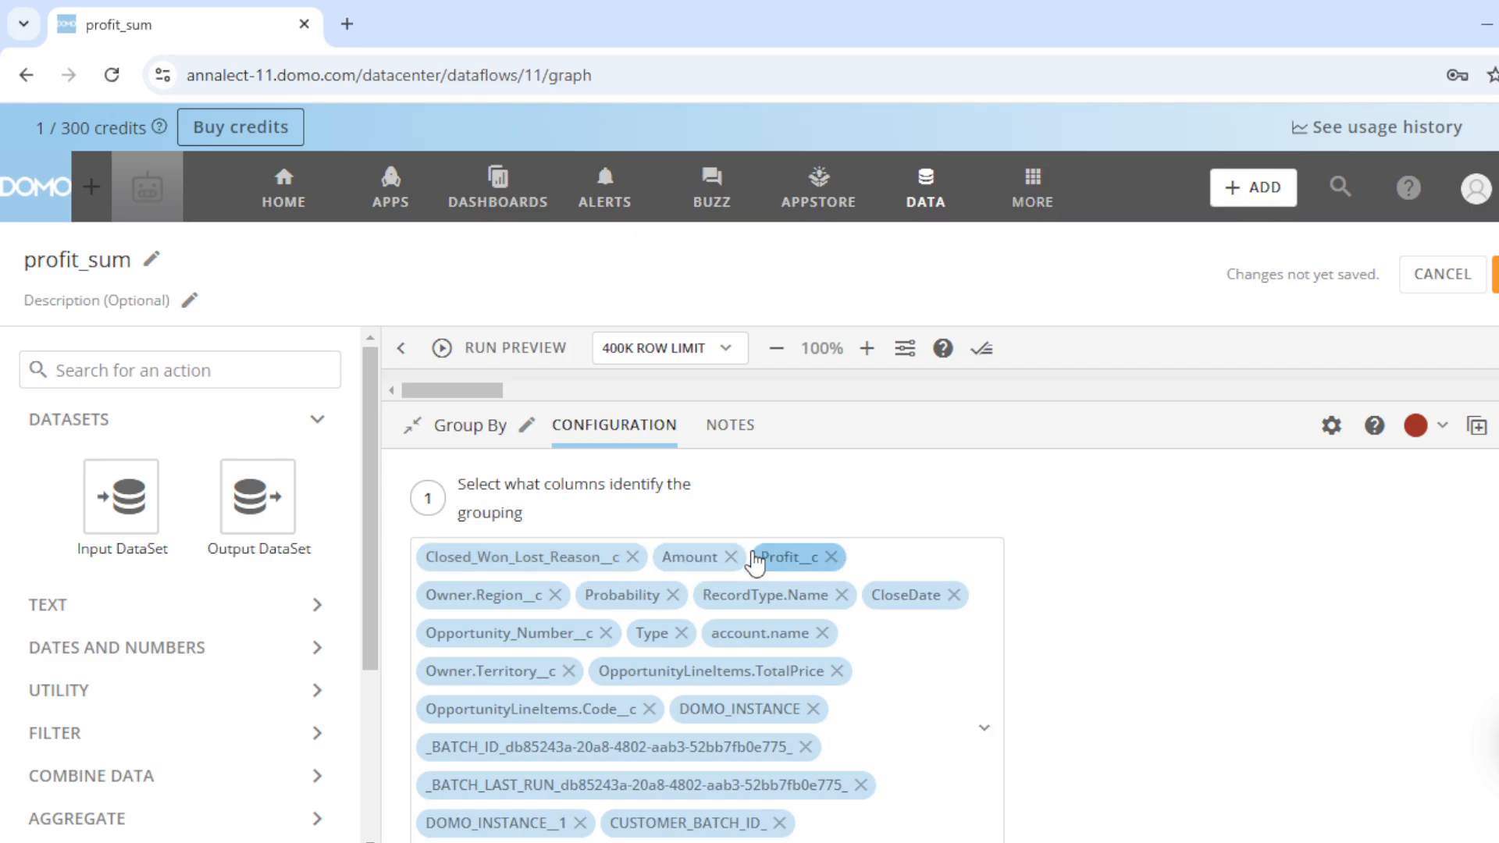
pyautogui.click(731, 558)
pyautogui.click(733, 557)
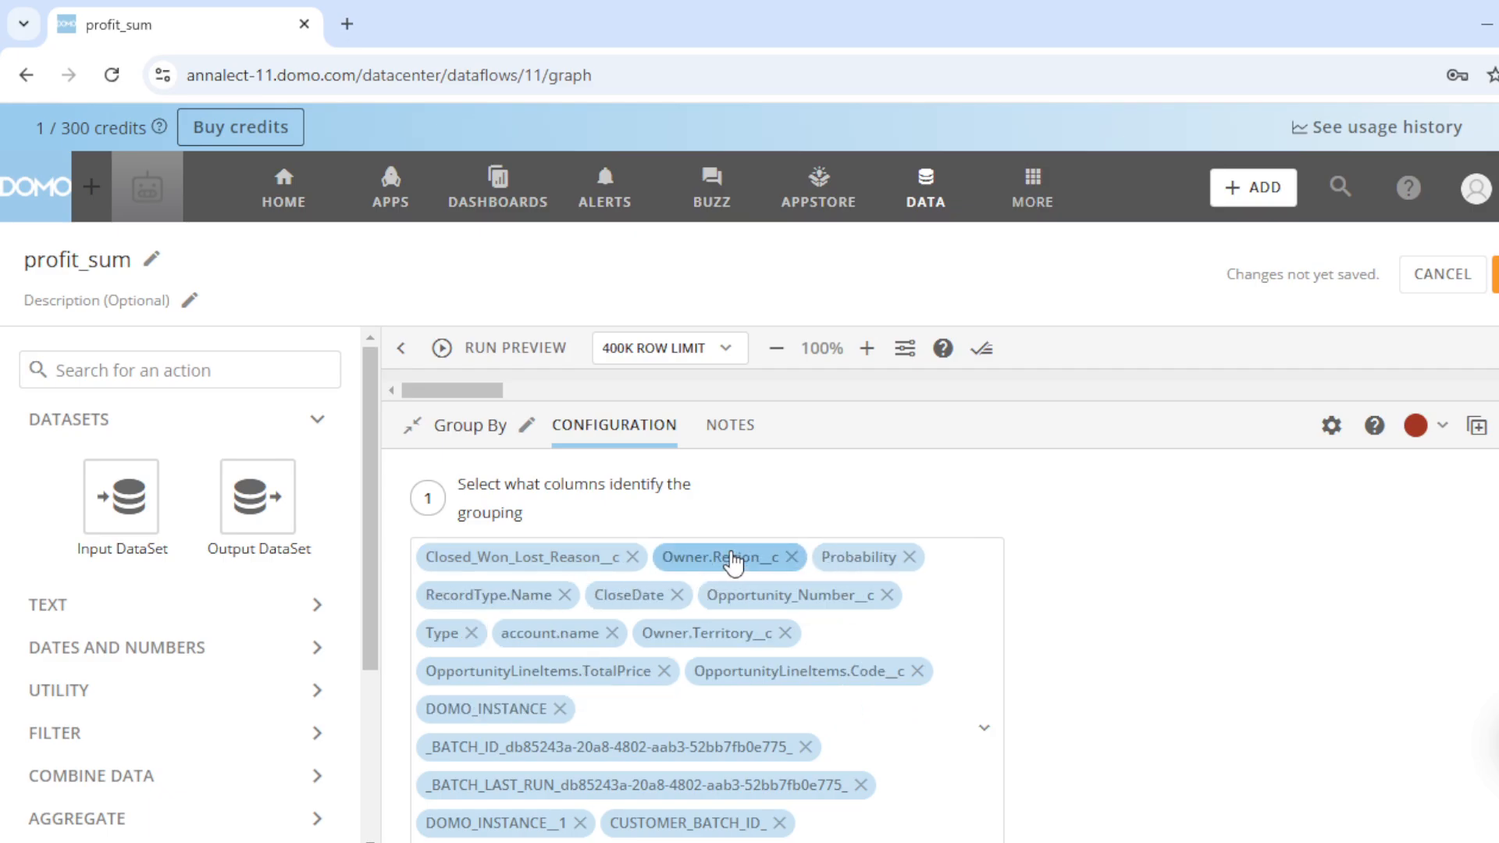
pyautogui.click(633, 556)
pyautogui.click(674, 557)
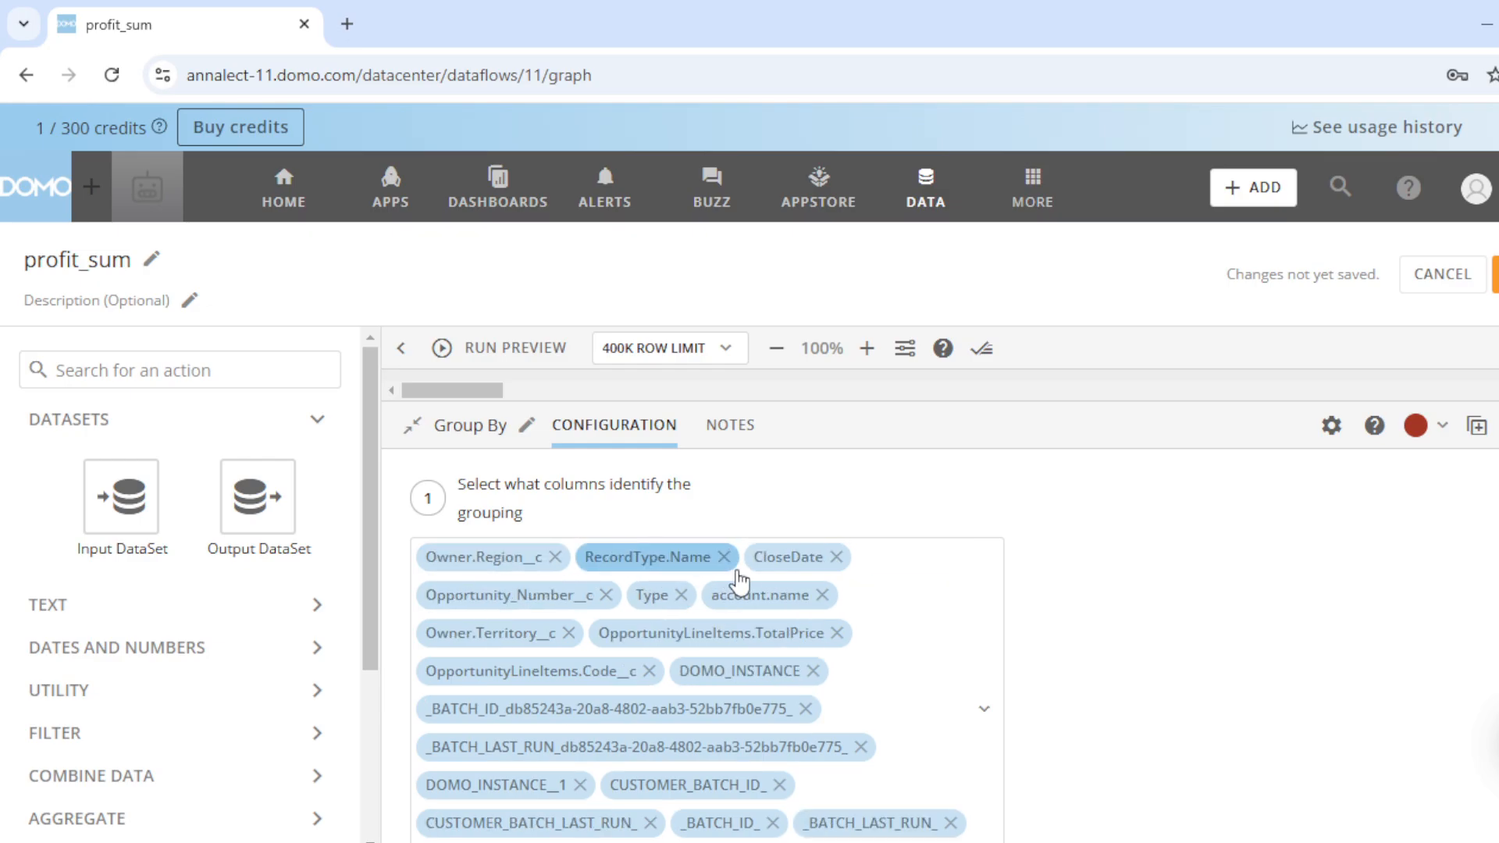
pyautogui.click(723, 557)
pyautogui.scroll(-1, 796, 669)
pyautogui.scroll(-2, 812, 687)
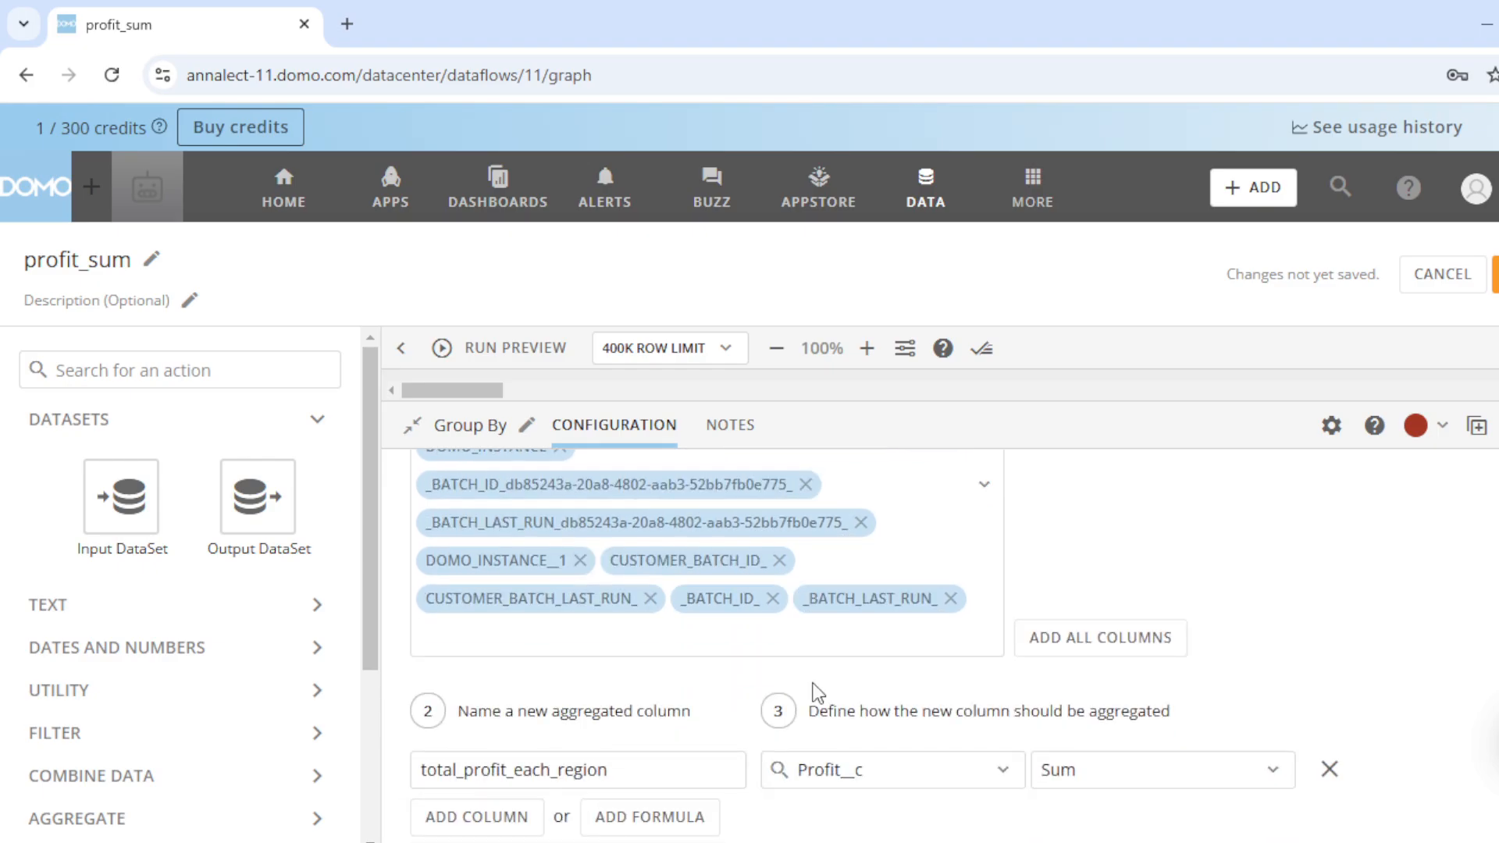
pyautogui.scroll(3, 862, 691)
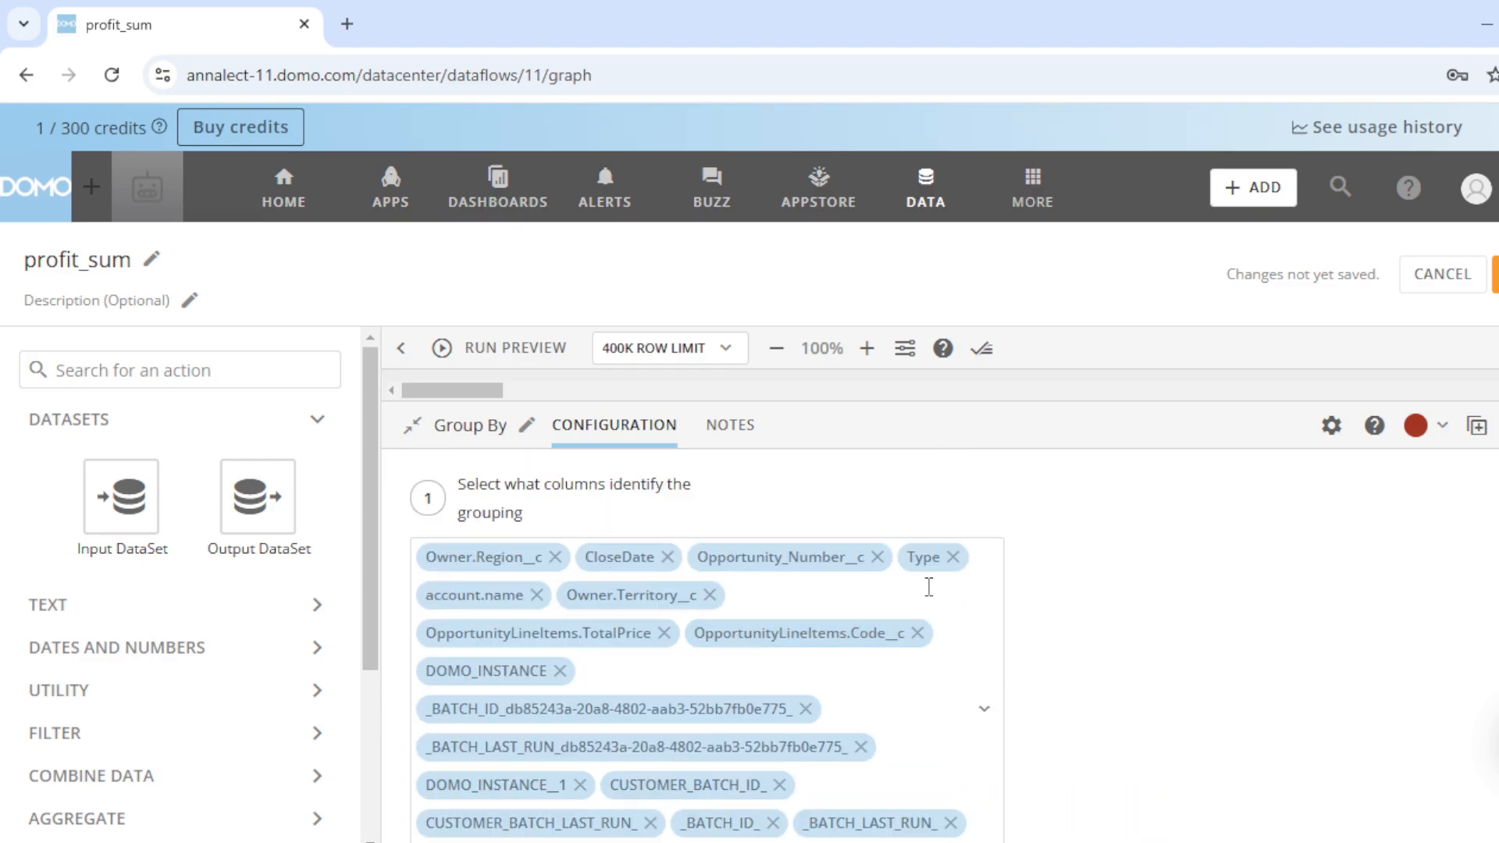
pyautogui.click(1453, 281)
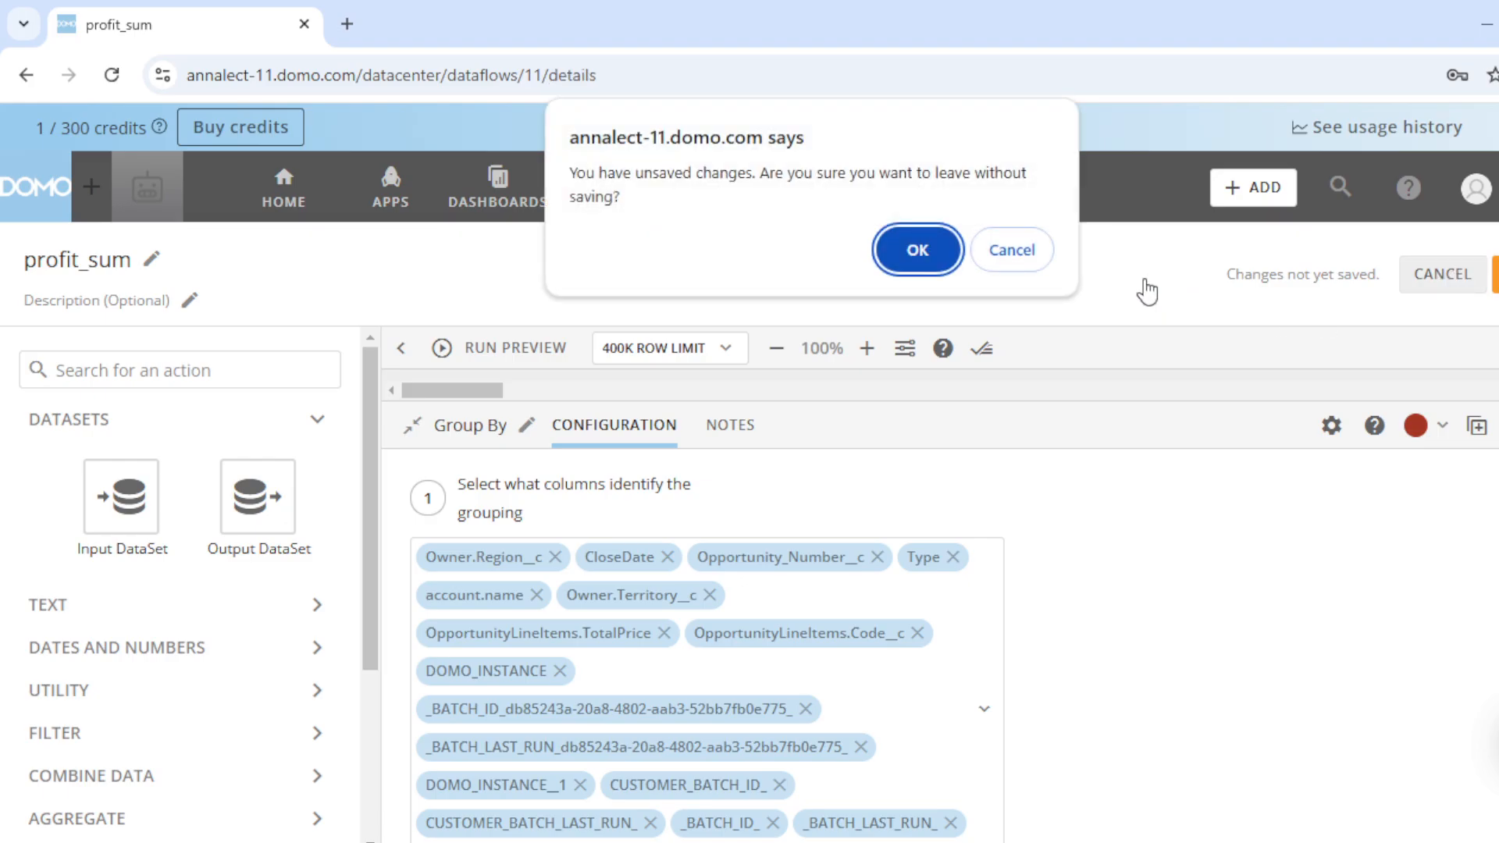
pyautogui.click(918, 250)
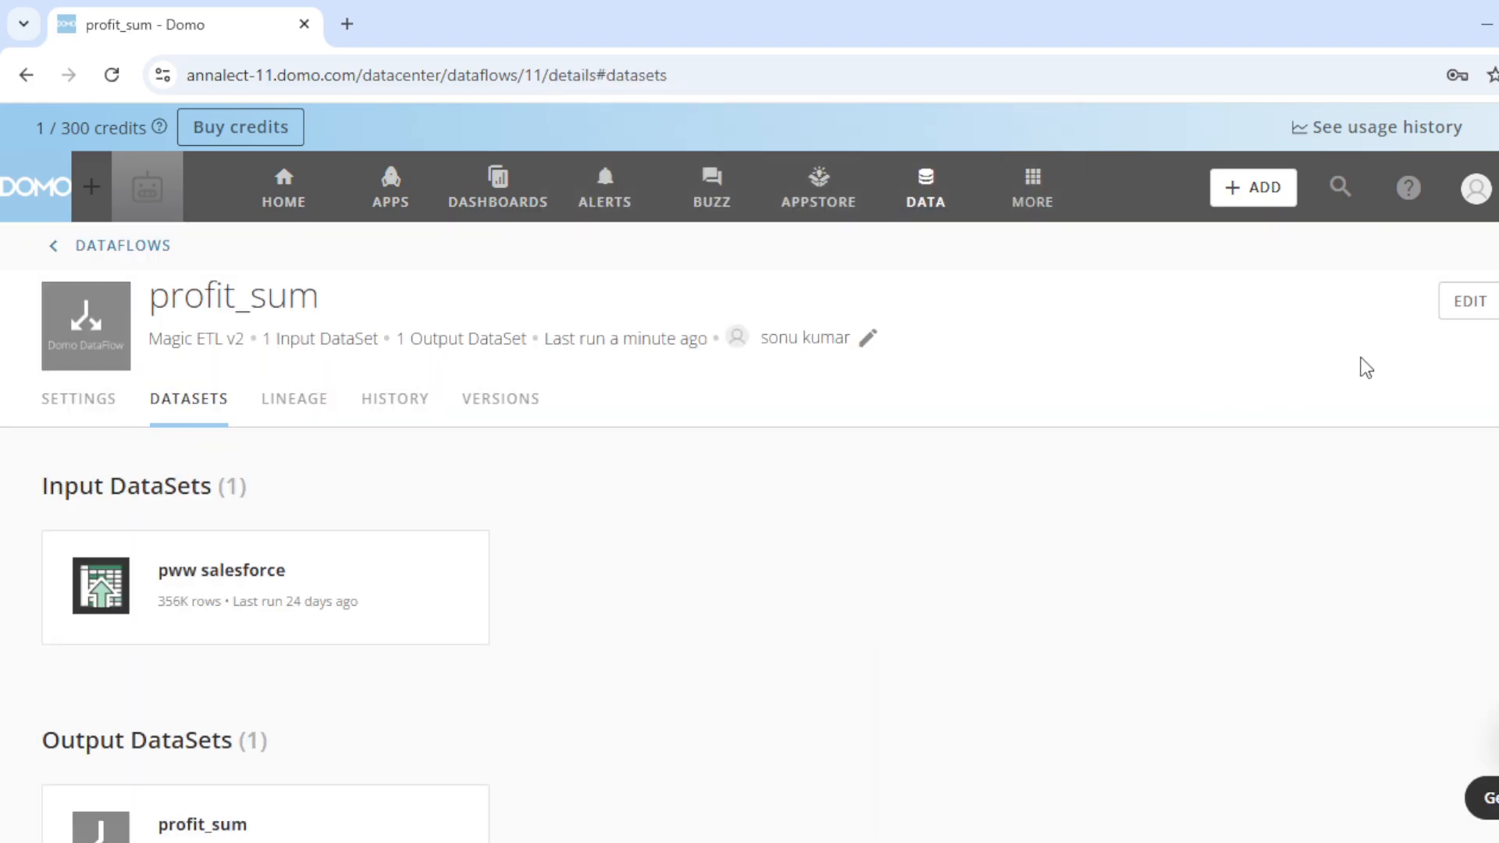
# Step: Open the profit_sum dataflow for editing and add Owner.Area__c to the Group By action's grouping columns
pyautogui.click(1454, 306)
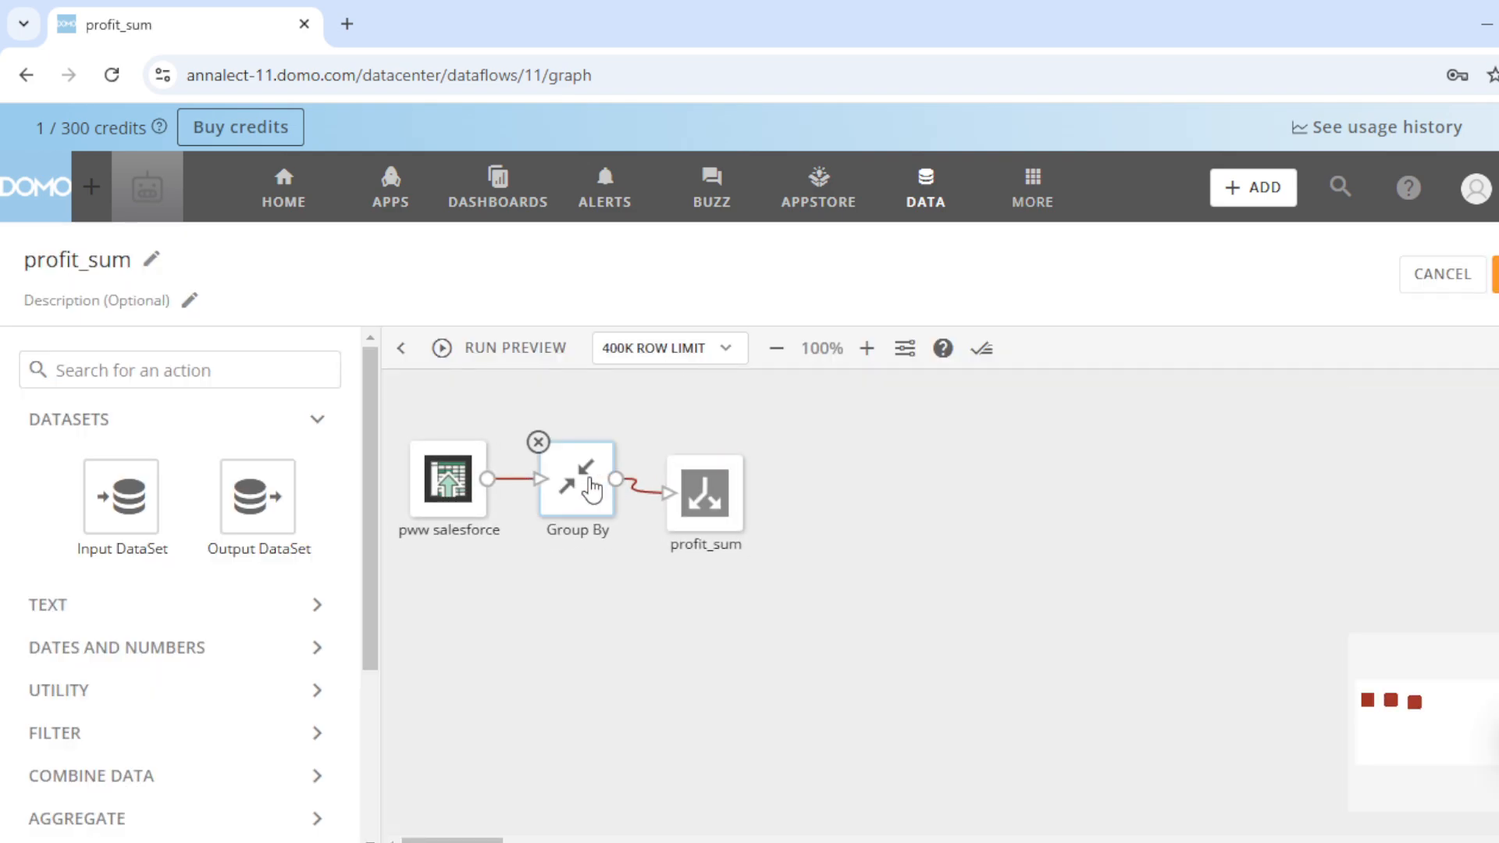
pyautogui.click(591, 488)
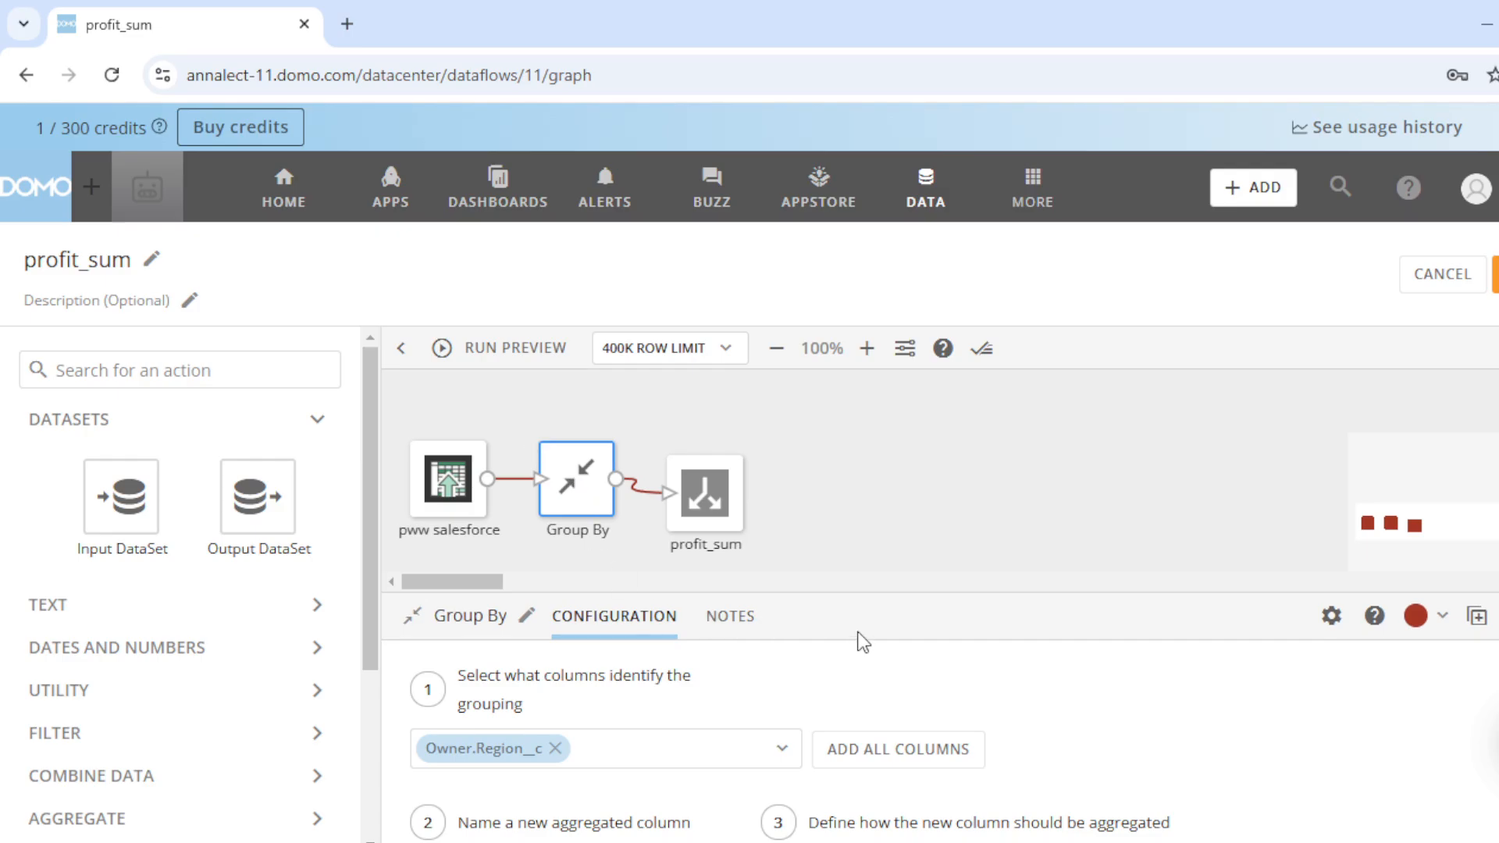
pyautogui.moveTo(898, 597); pyautogui.dragTo(1003, 427)
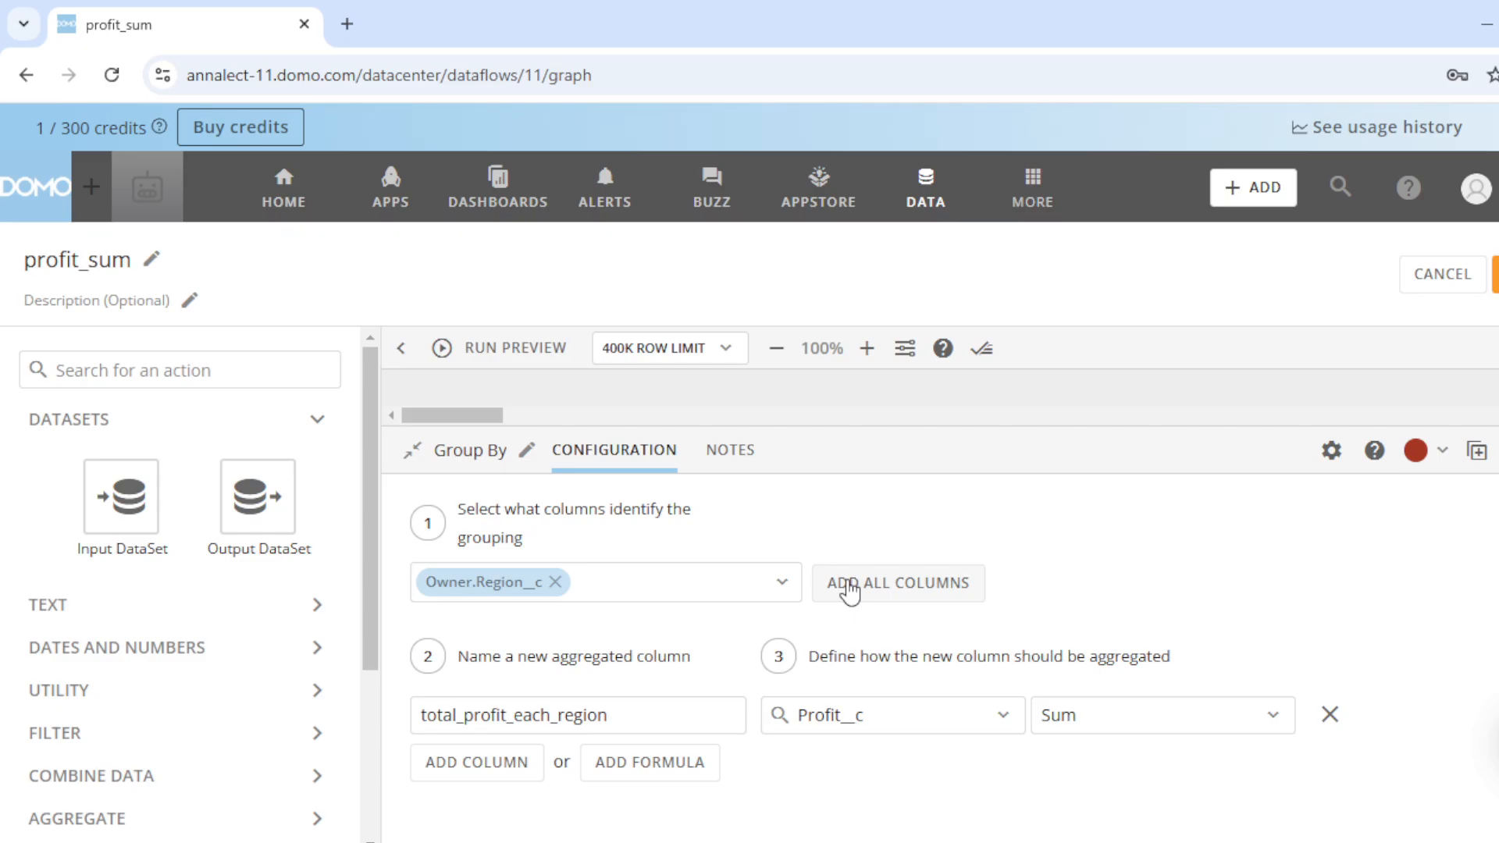
pyautogui.click(649, 578)
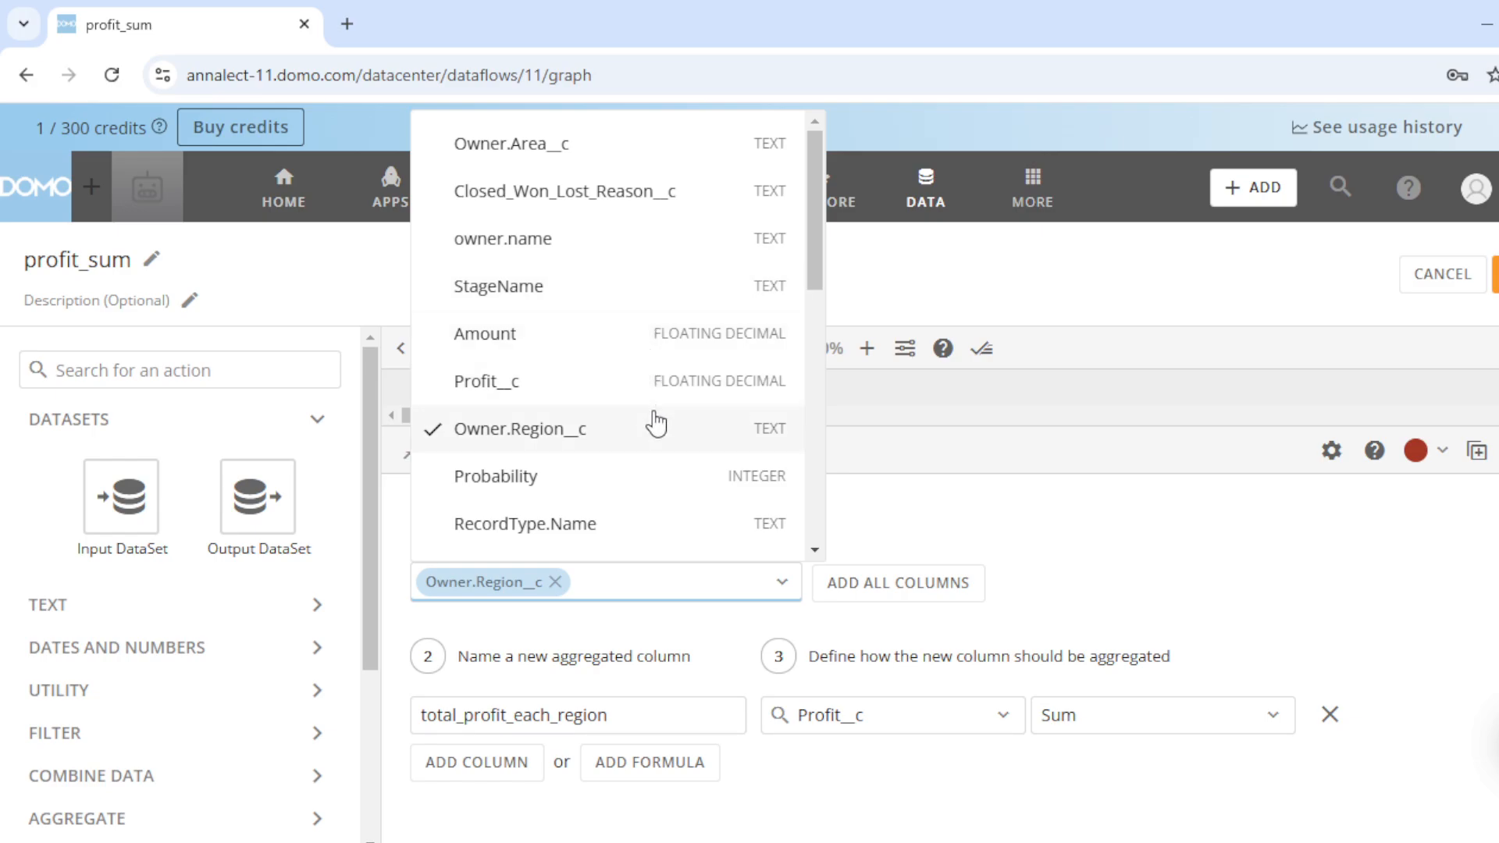
pyautogui.click(565, 150)
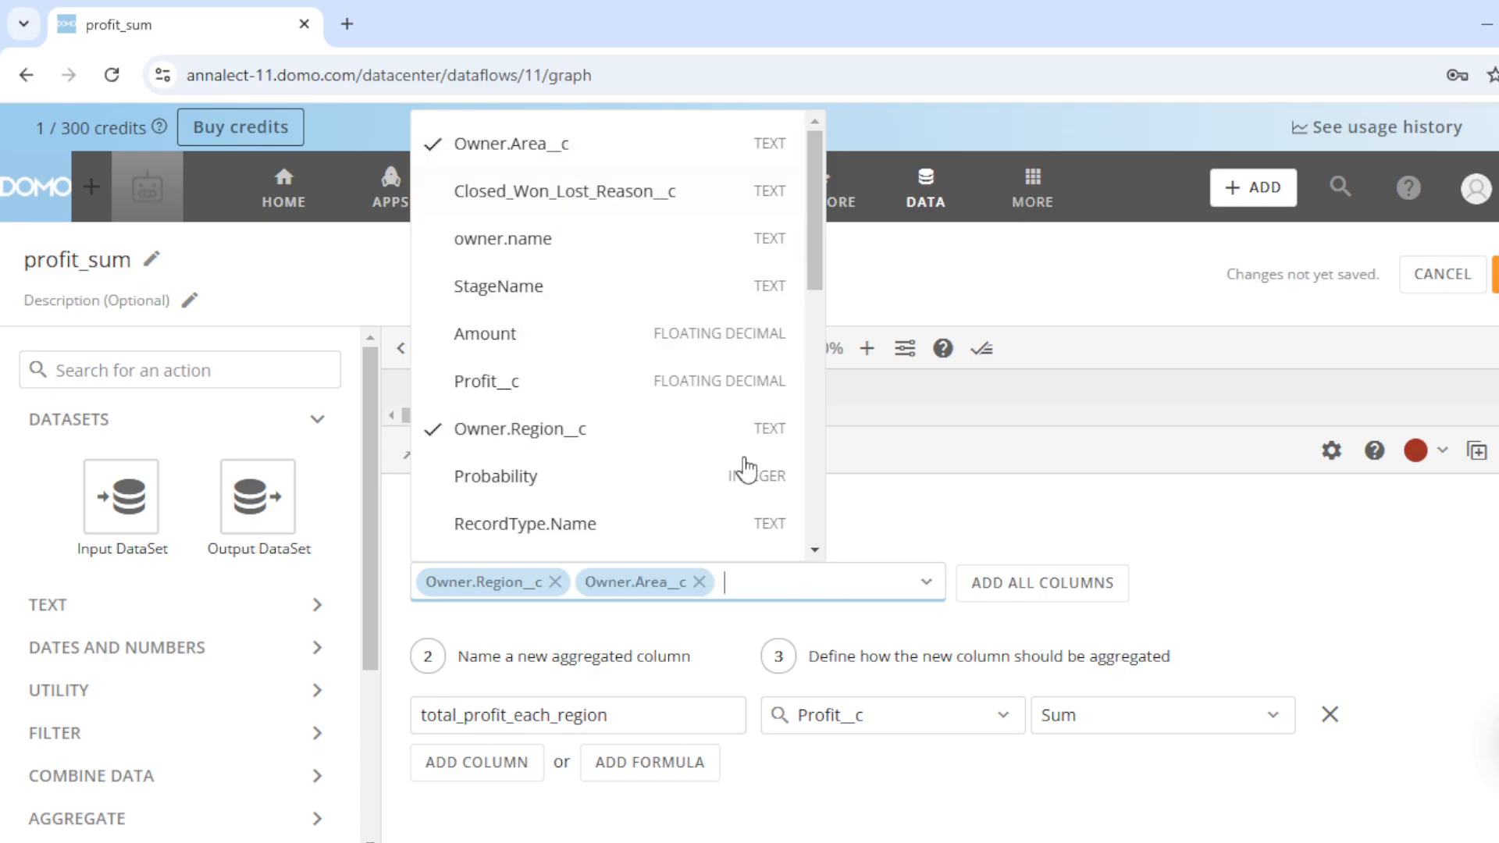
pyautogui.click(954, 521)
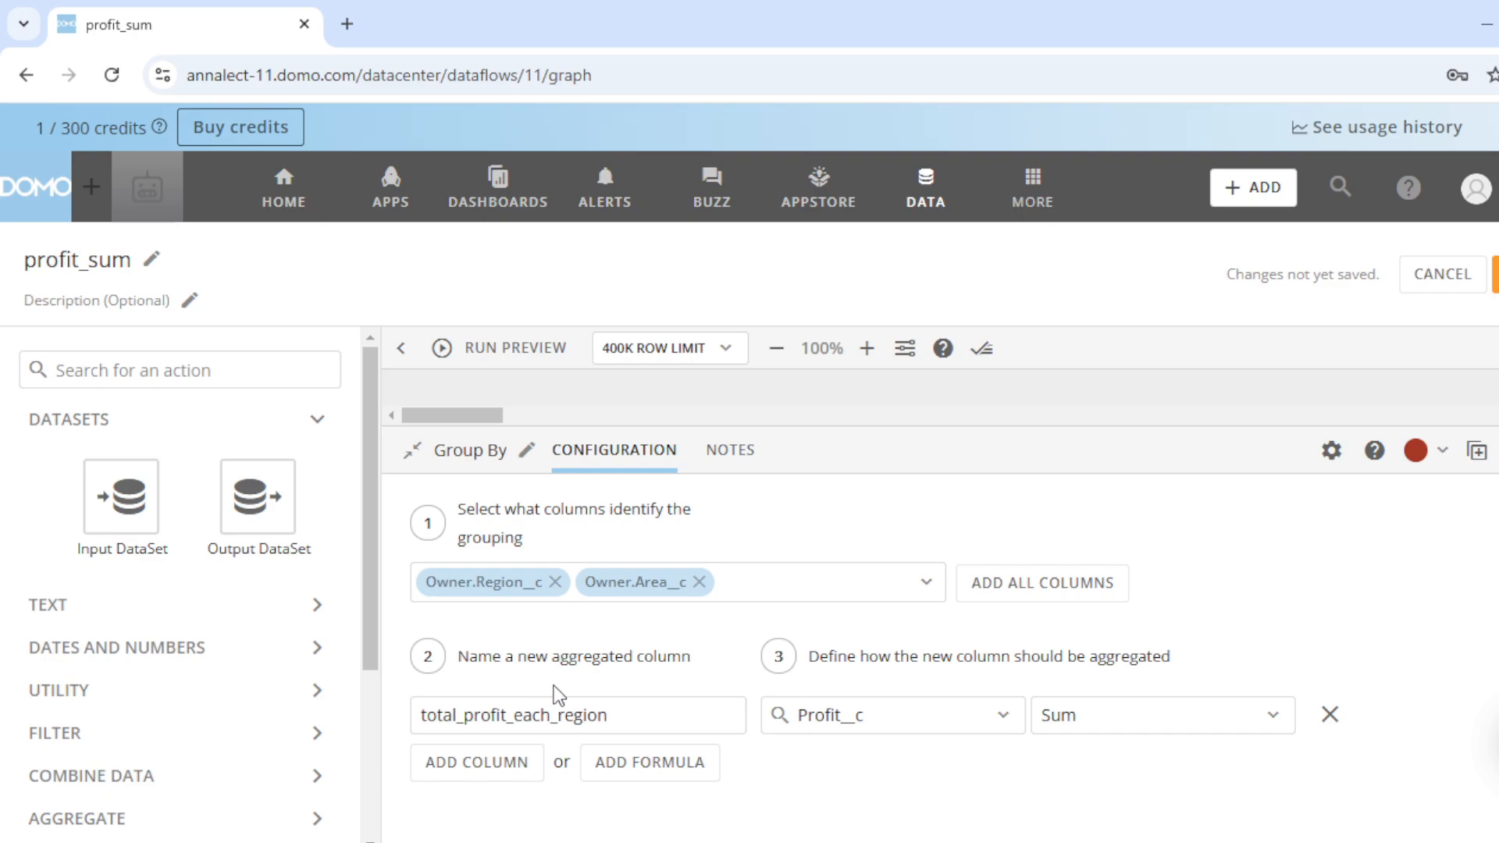
# Step: Add an aggregated column named count to the Group By, using Owner.Area__c with the Count aggregation
pyautogui.click(502, 769)
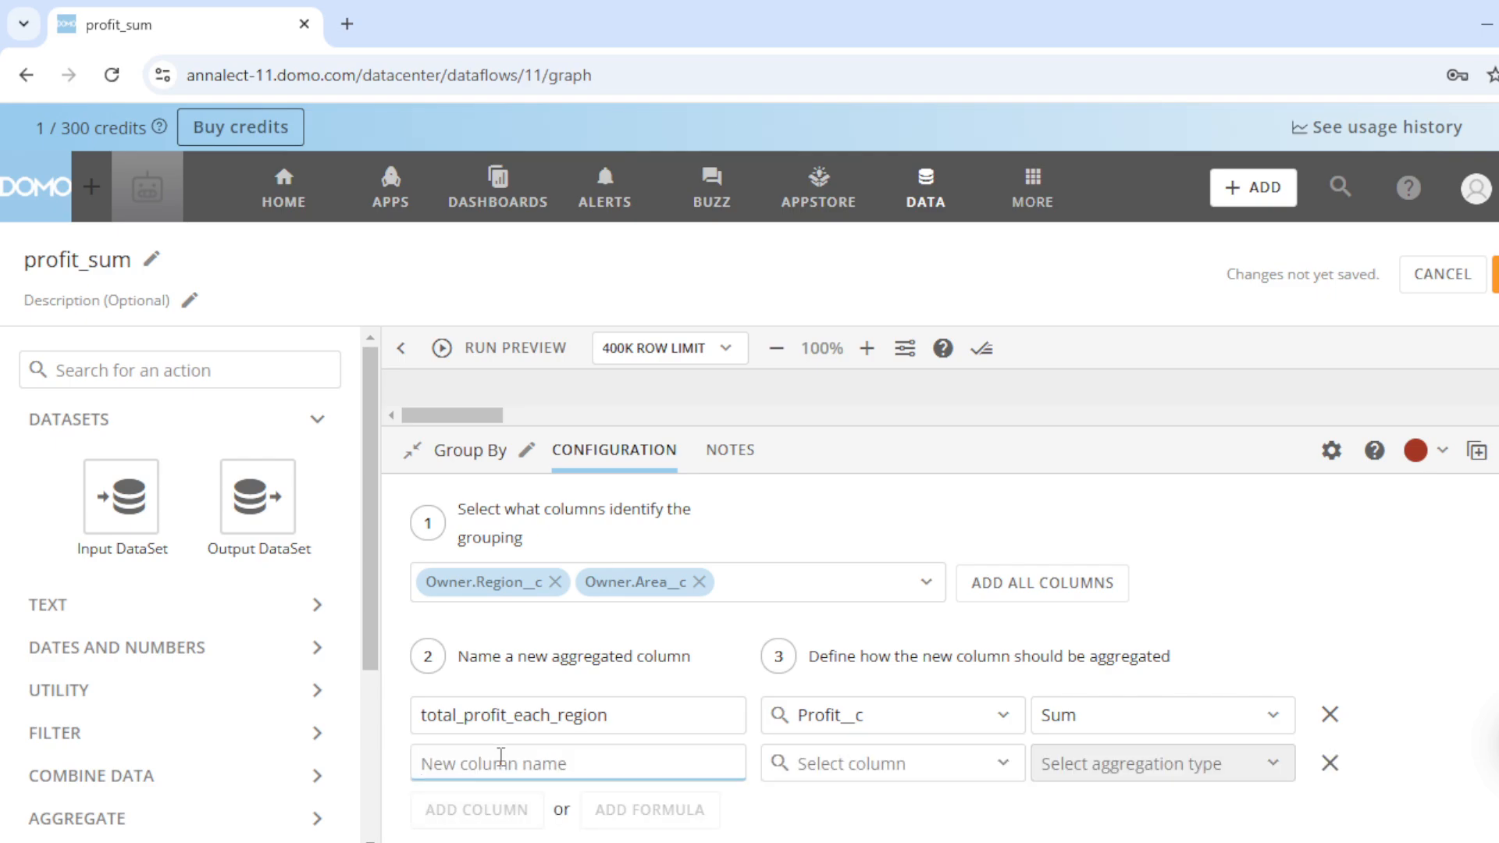
pyautogui.write('count')
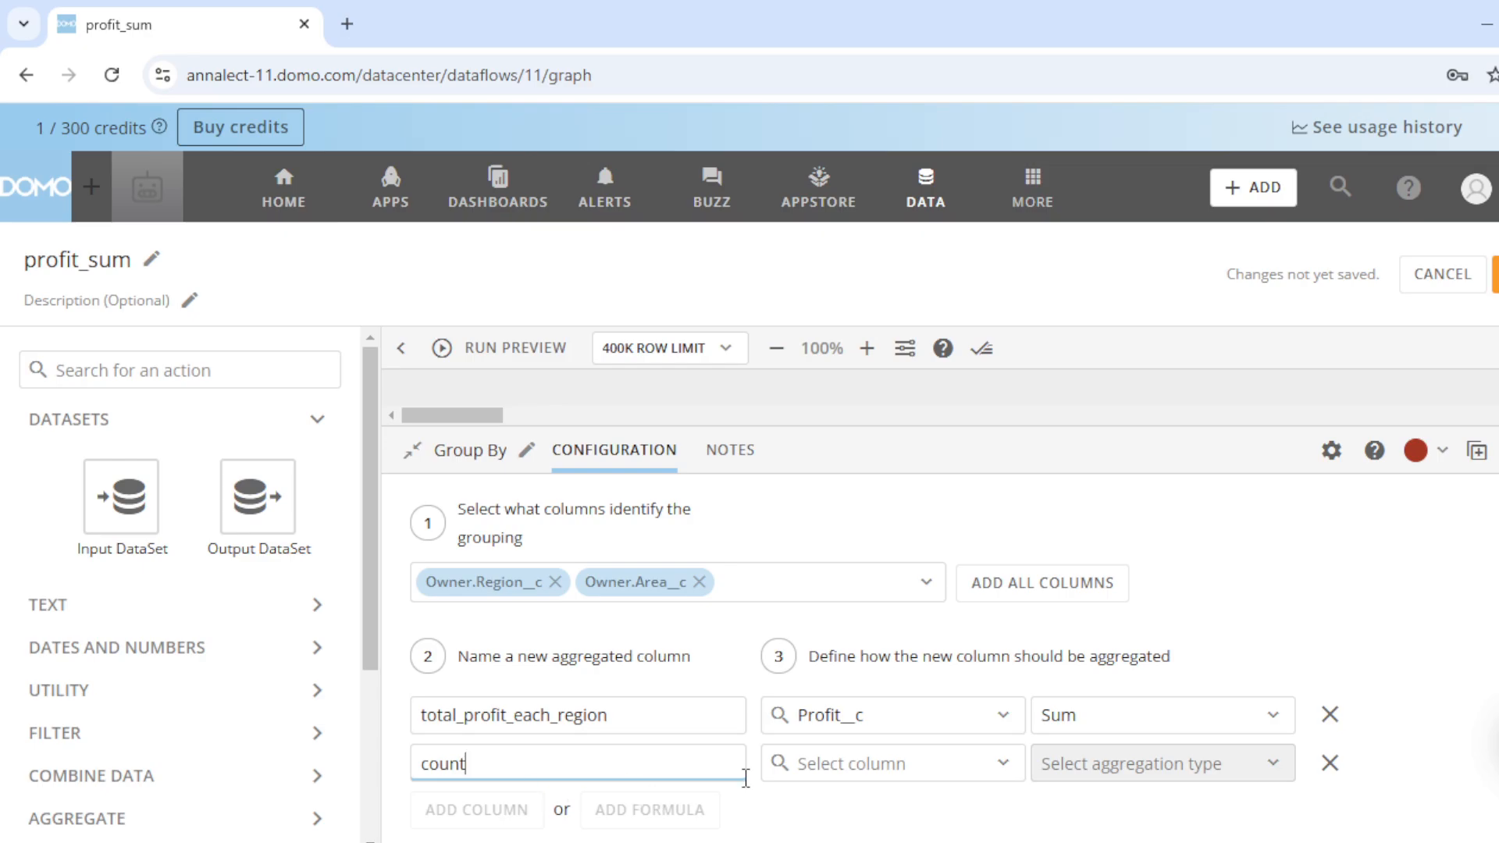
pyautogui.click(837, 762)
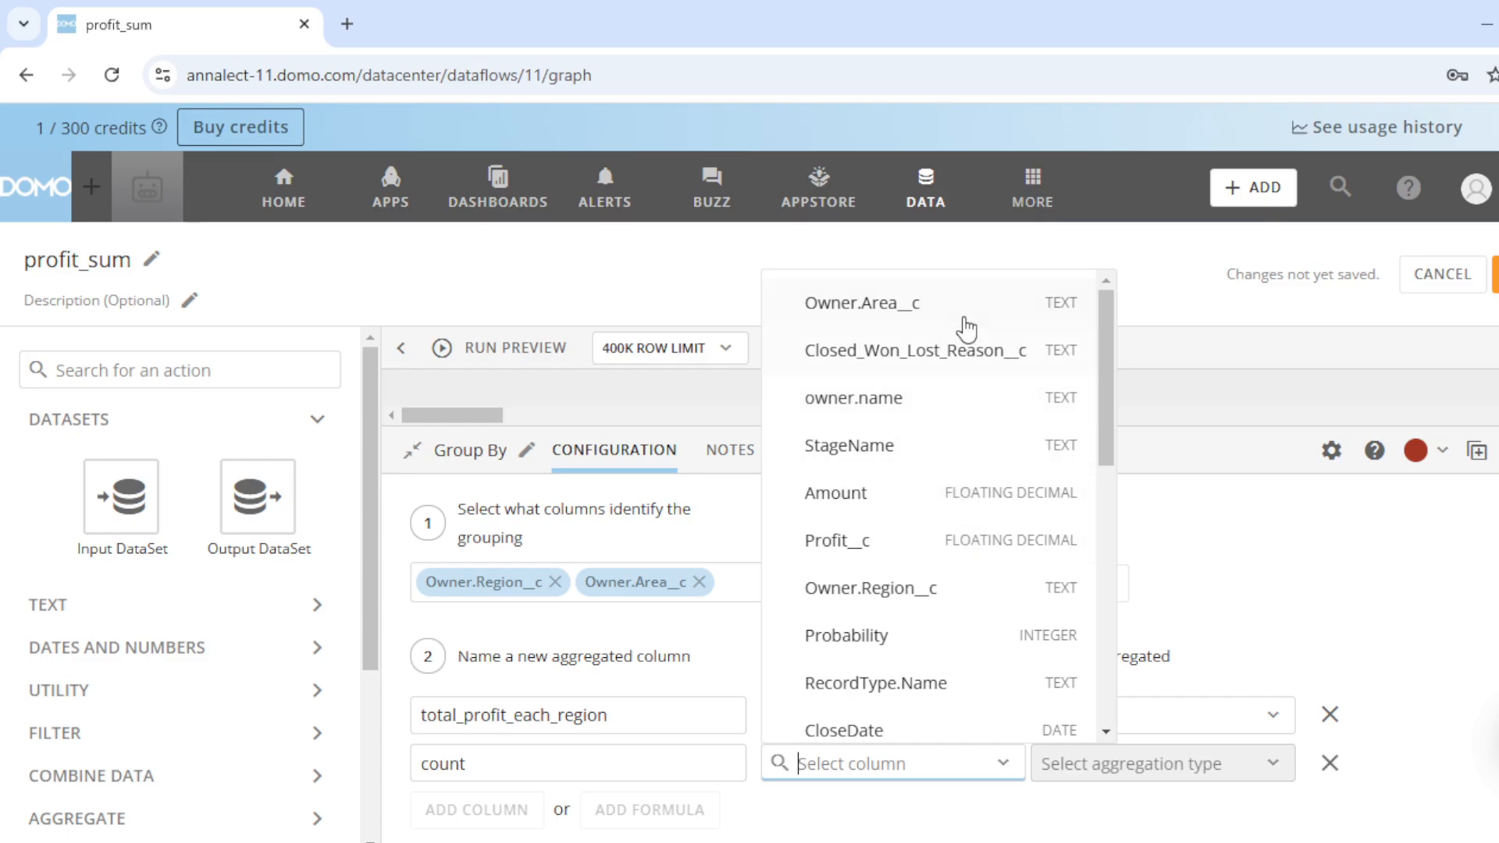
pyautogui.scroll(-5, 1007, 546)
pyautogui.scroll(-3, 1024, 609)
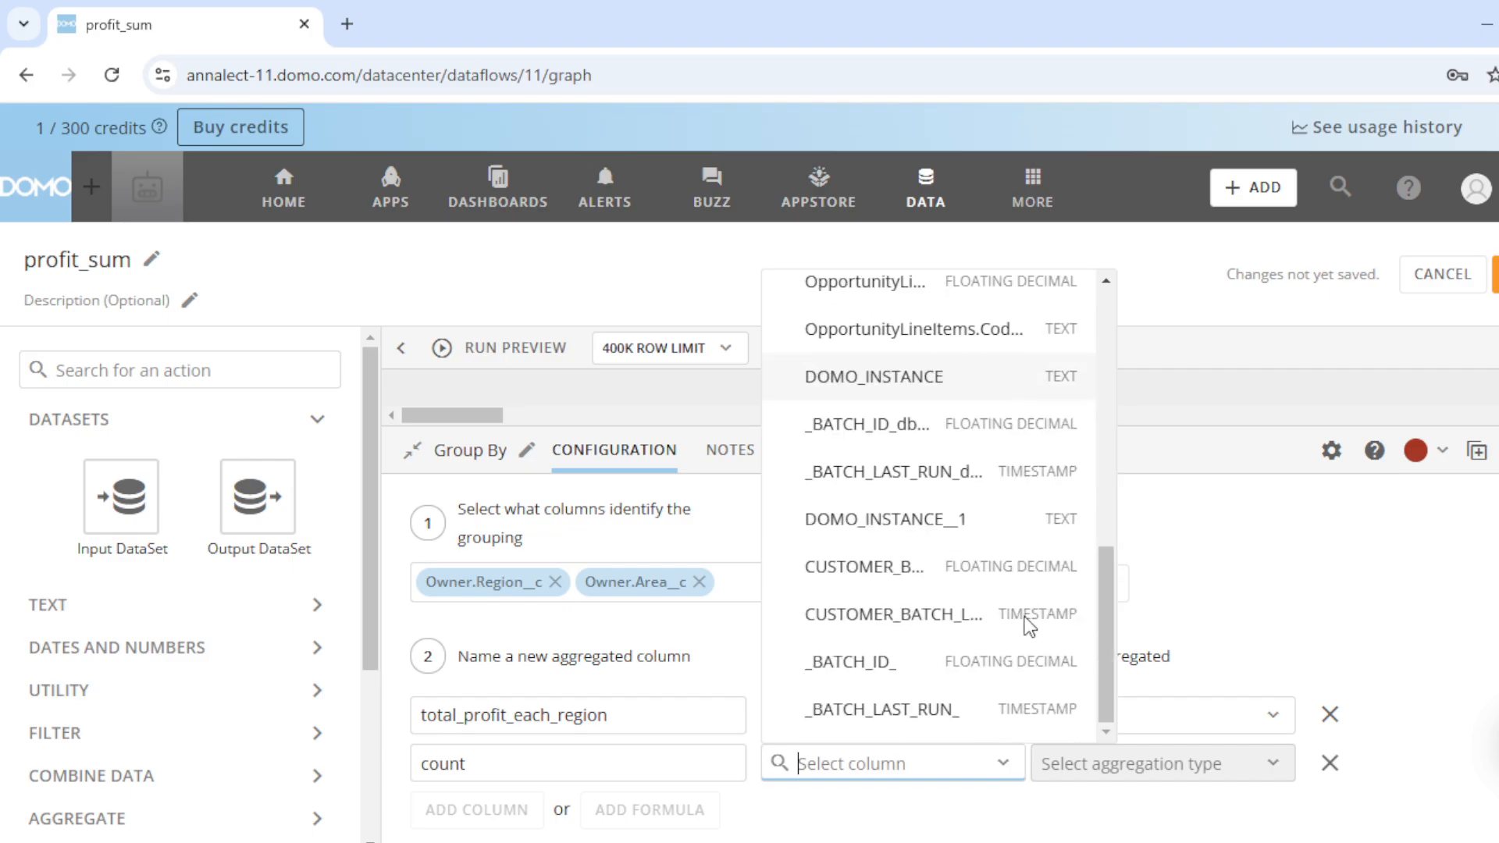
pyautogui.scroll(8, 971, 660)
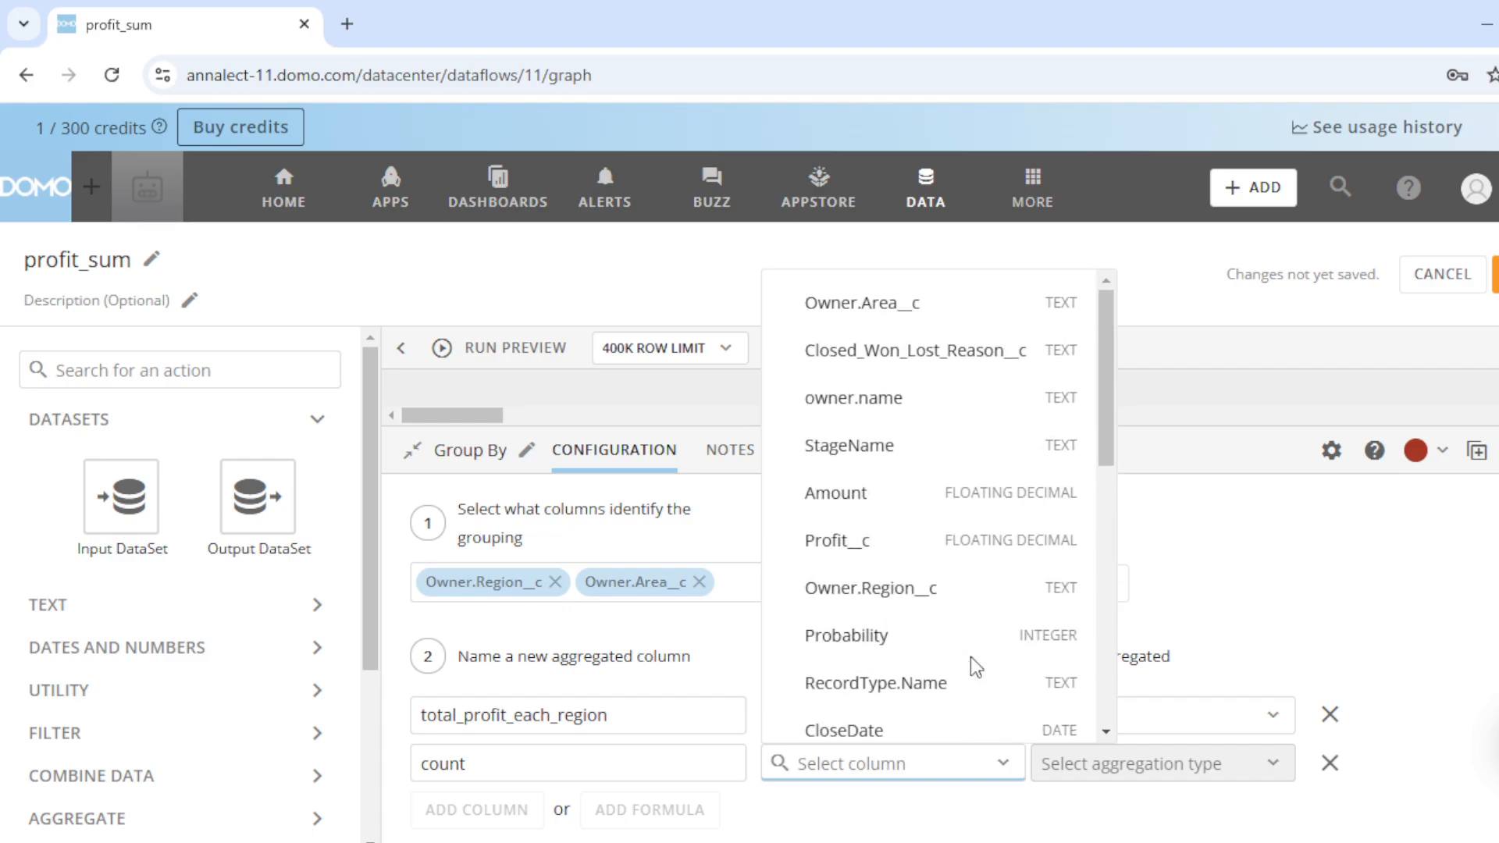
pyautogui.click(897, 302)
pyautogui.click(1164, 785)
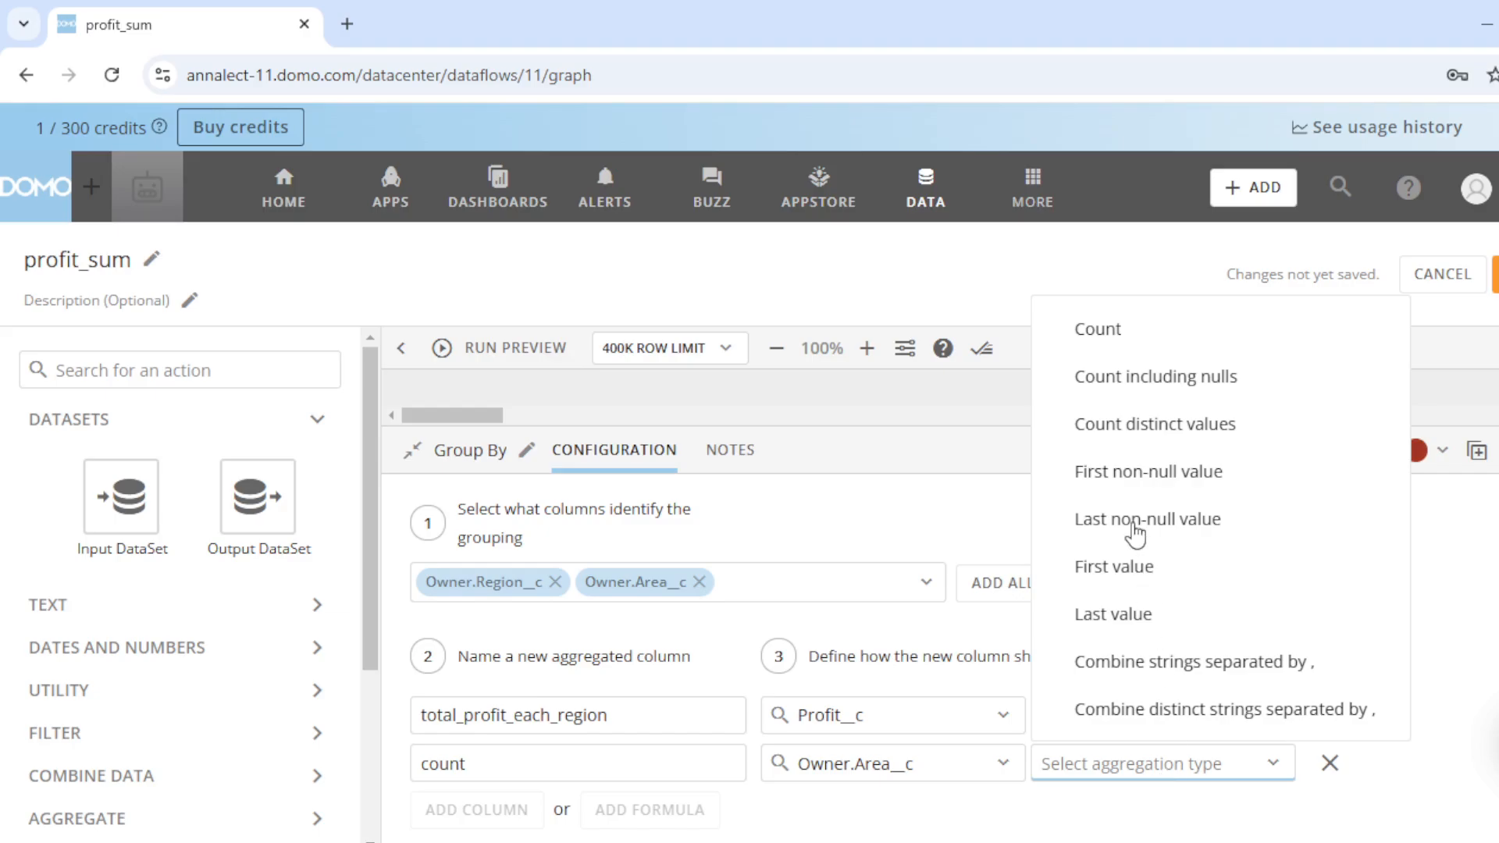
pyautogui.click(1117, 326)
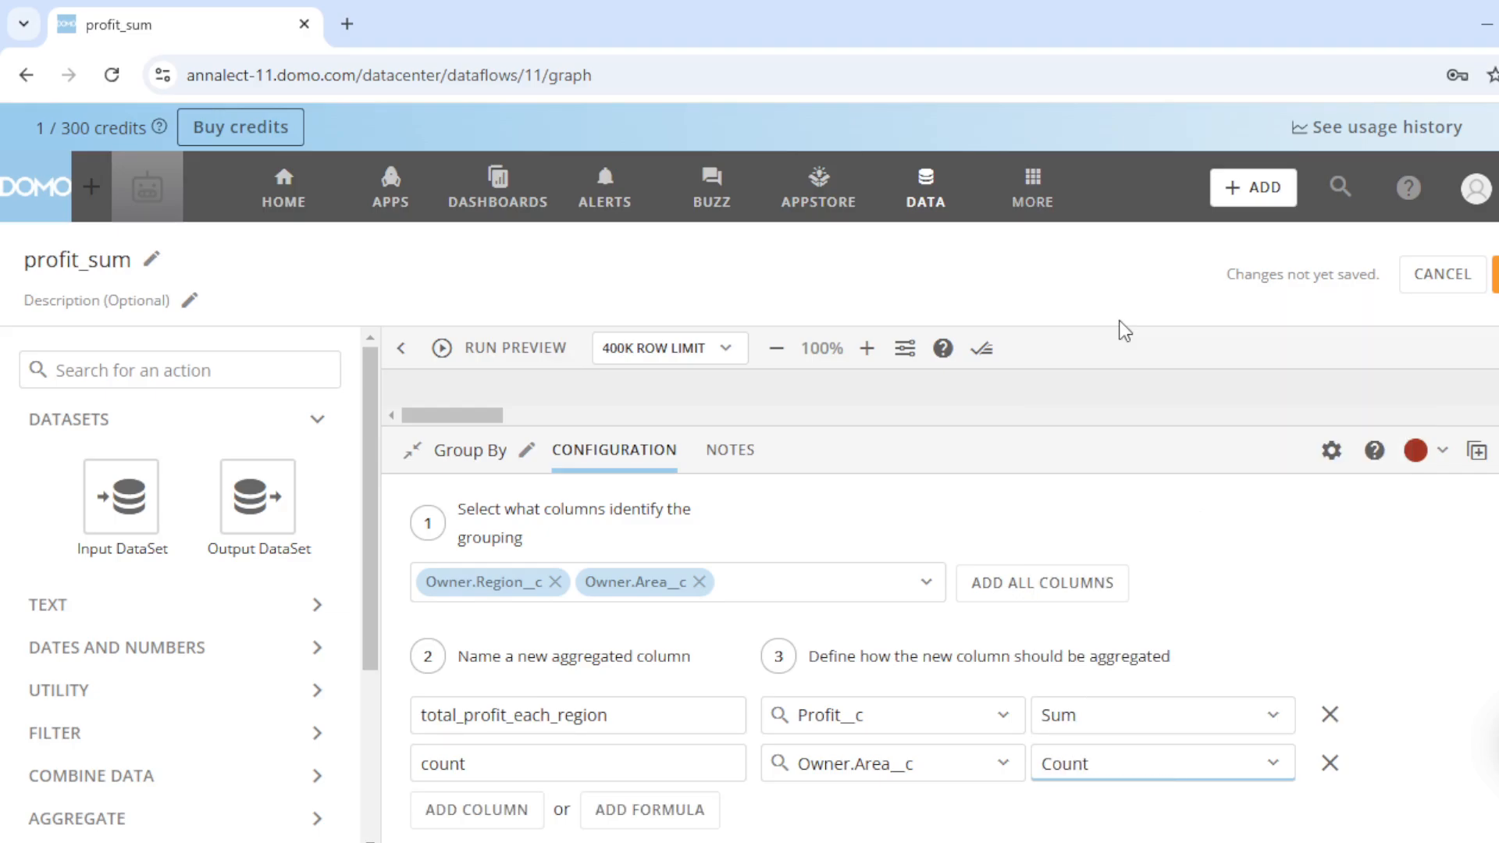
# Step: Rename the count aggregated column as total_profit_average and set its source column to Profit__c
pyautogui.click(897, 778)
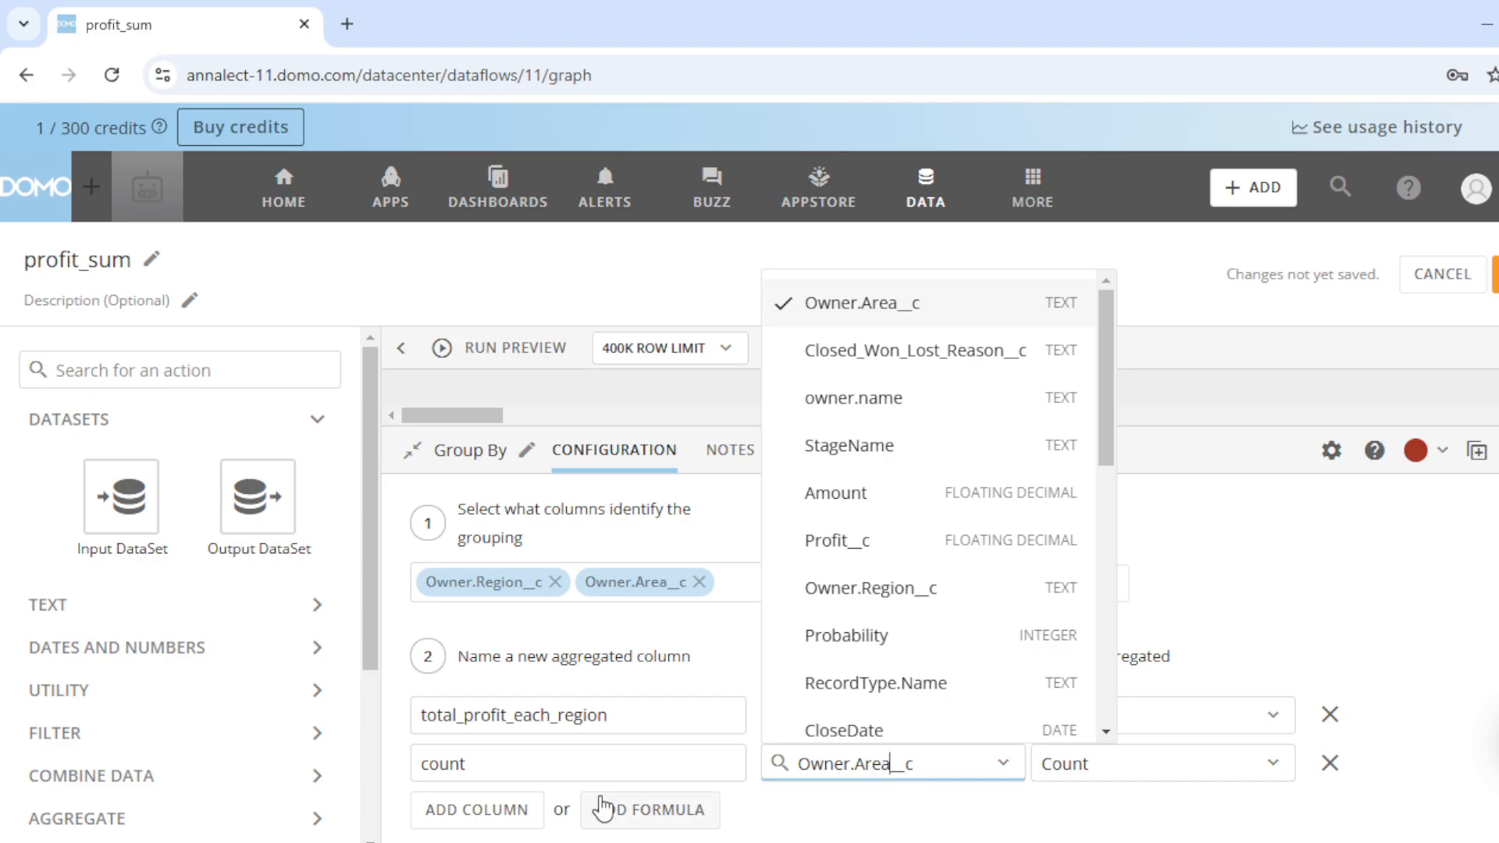
pyautogui.doubleClick(570, 756)
pyautogui.write('totta')
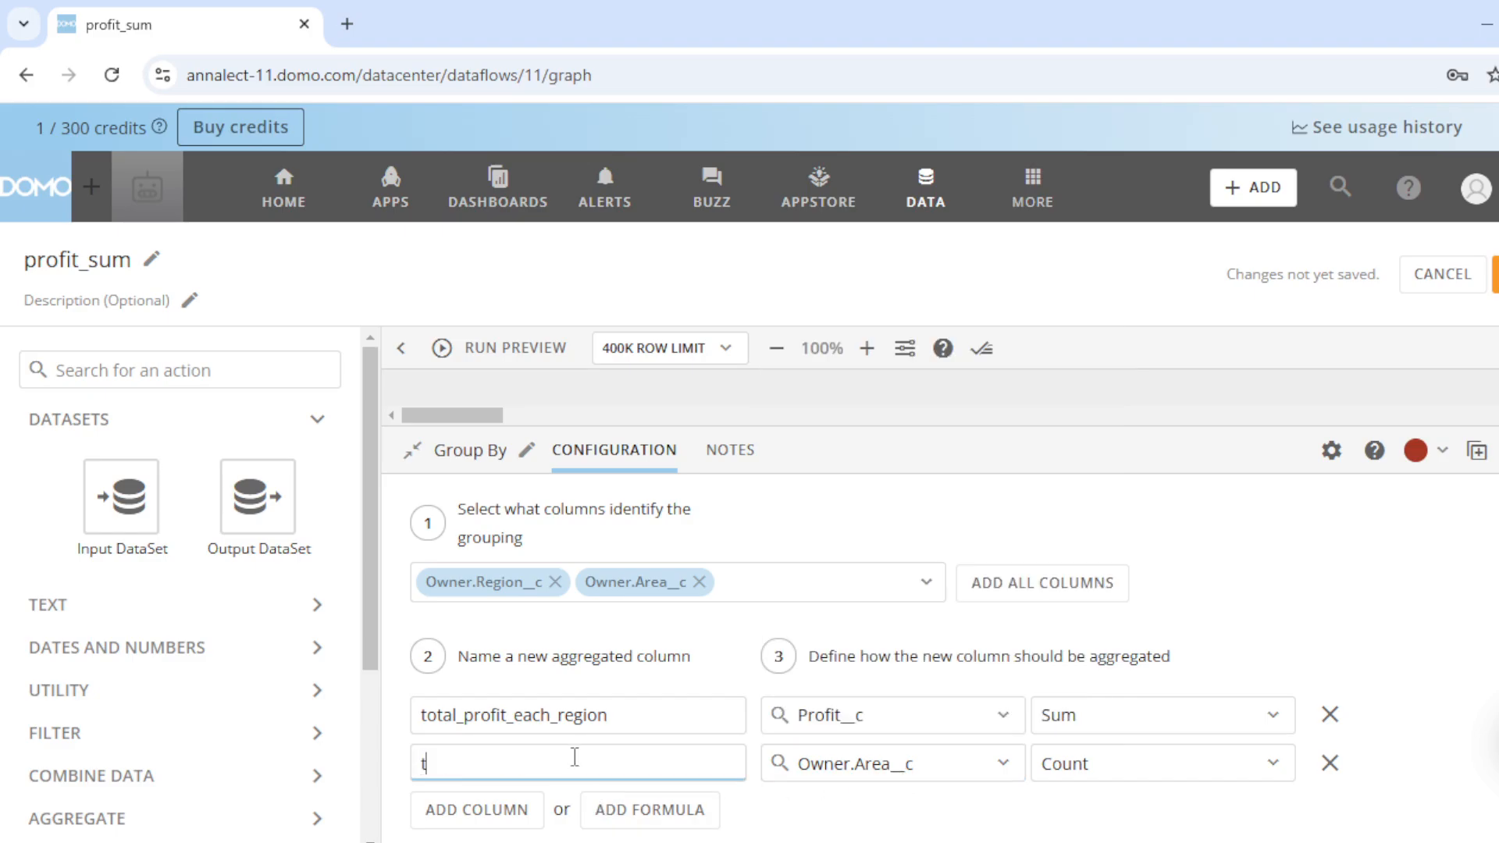
pyautogui.press('BackSpace')
pyautogui.write('al_profit_avergae')
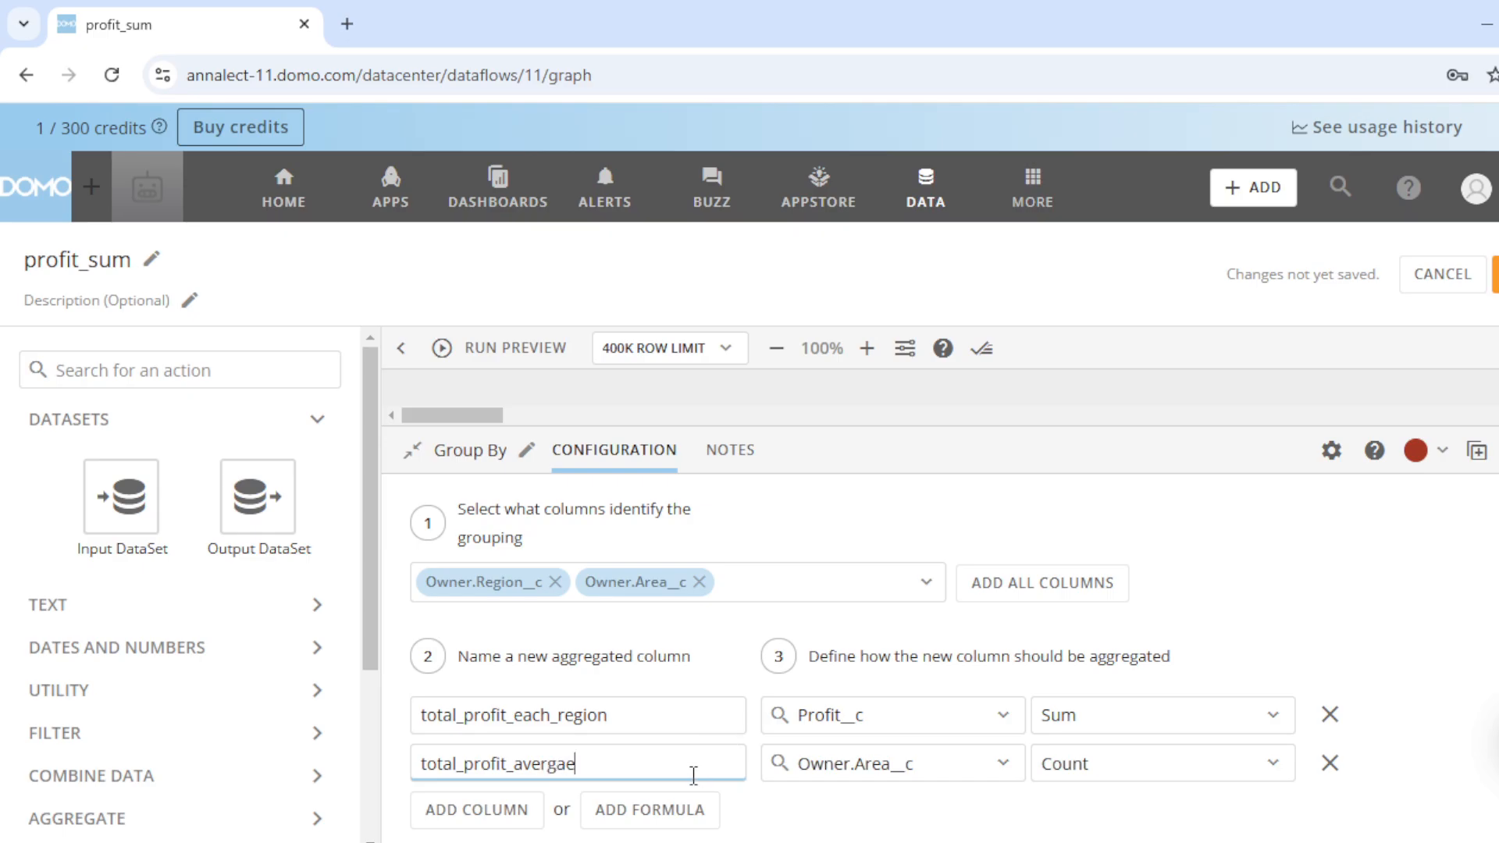
pyautogui.press('BackSpace')
pyautogui.press('BackSpace')
pyautogui.press('BackSpace')
pyautogui.write('age')
pyautogui.click(844, 766)
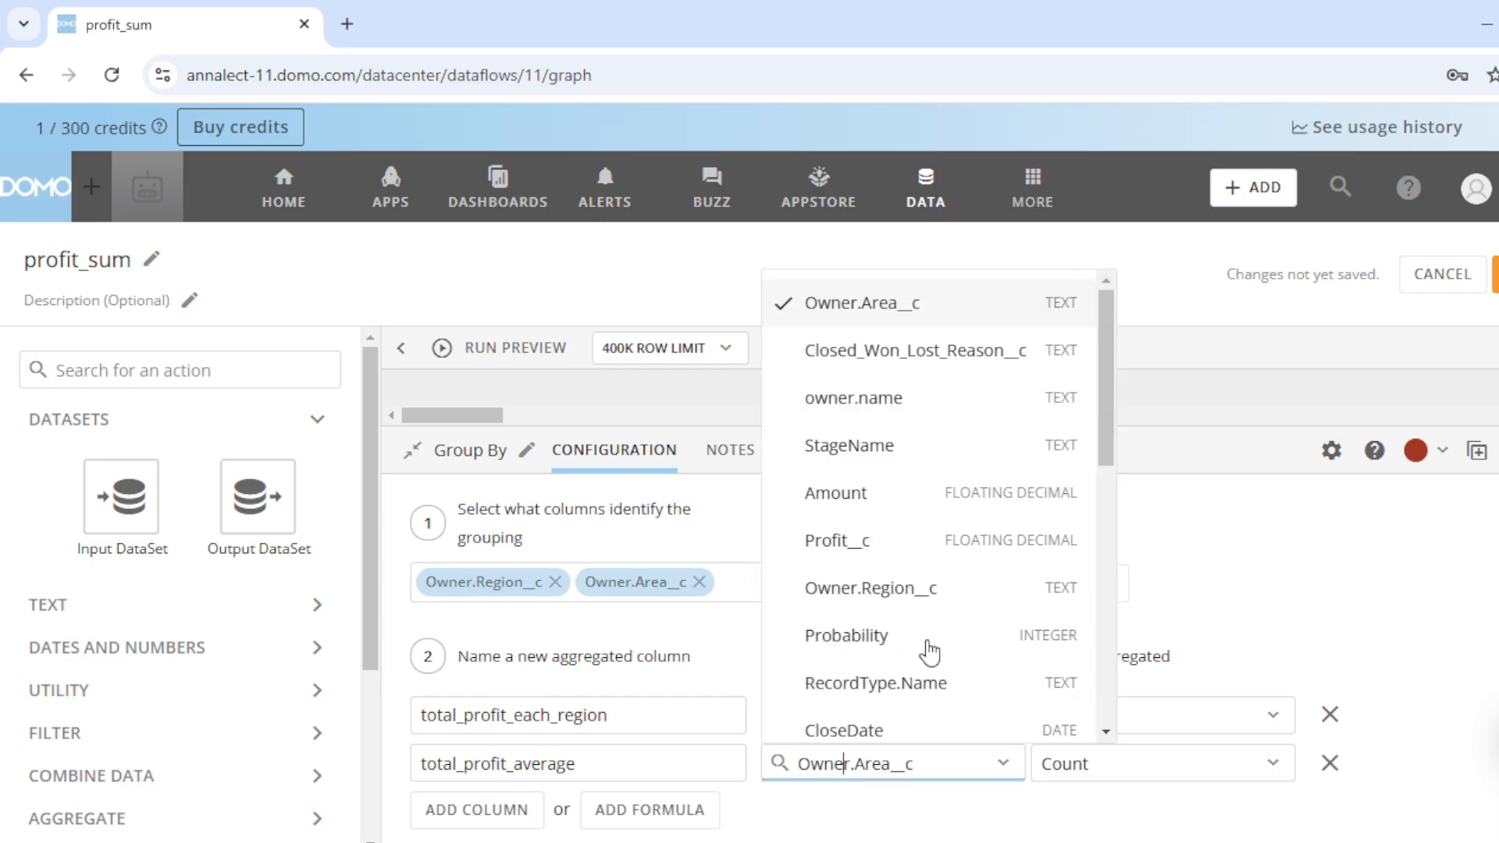
pyautogui.click(978, 540)
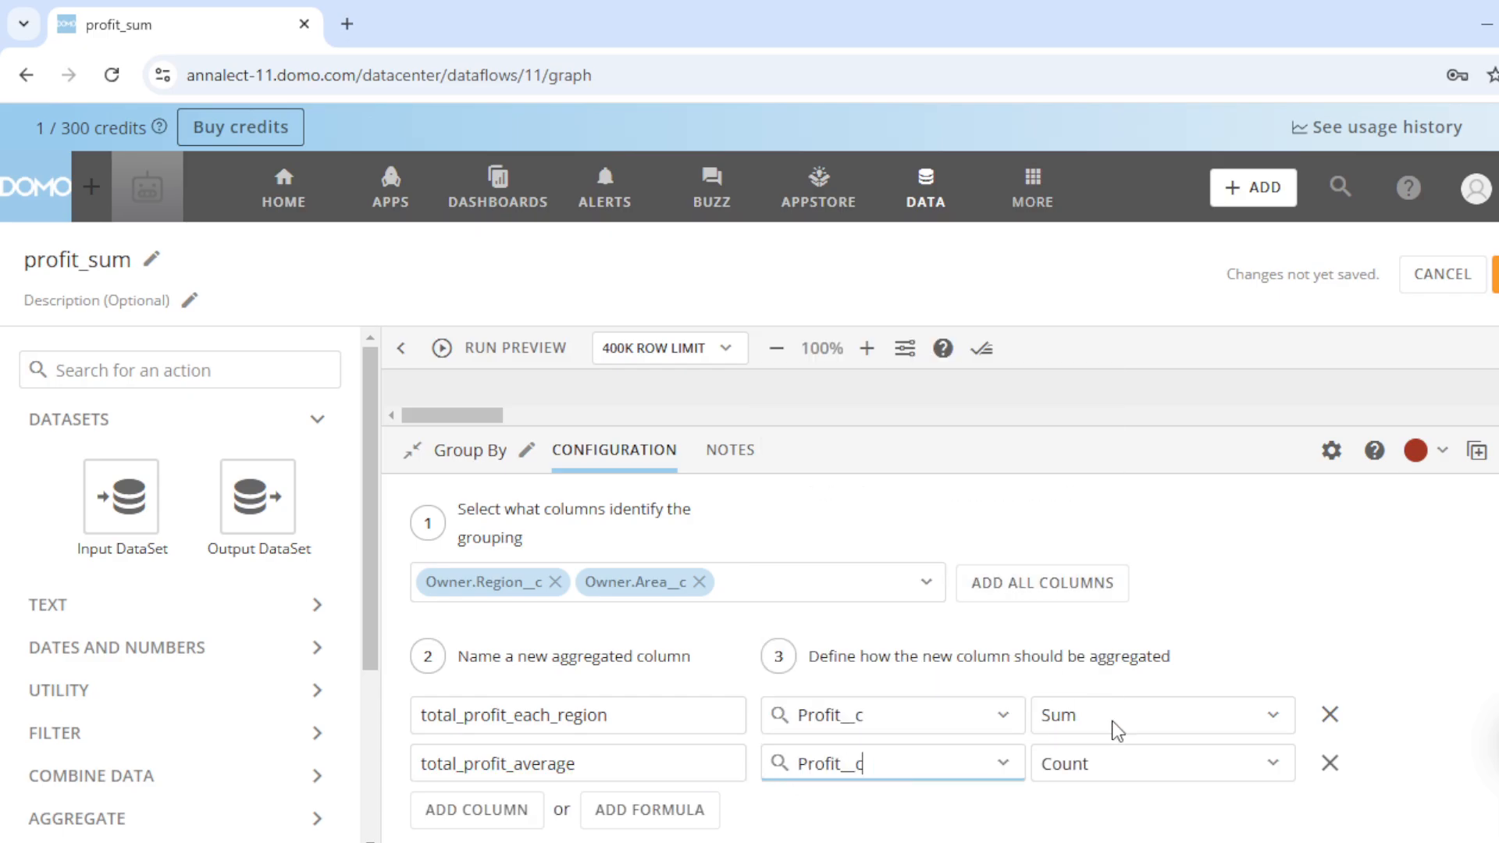
# Step: Set the total_profit_average column's aggregation to Average in the Group By, and save and run the dataflow
pyautogui.click(1138, 777)
pyautogui.click(1171, 206)
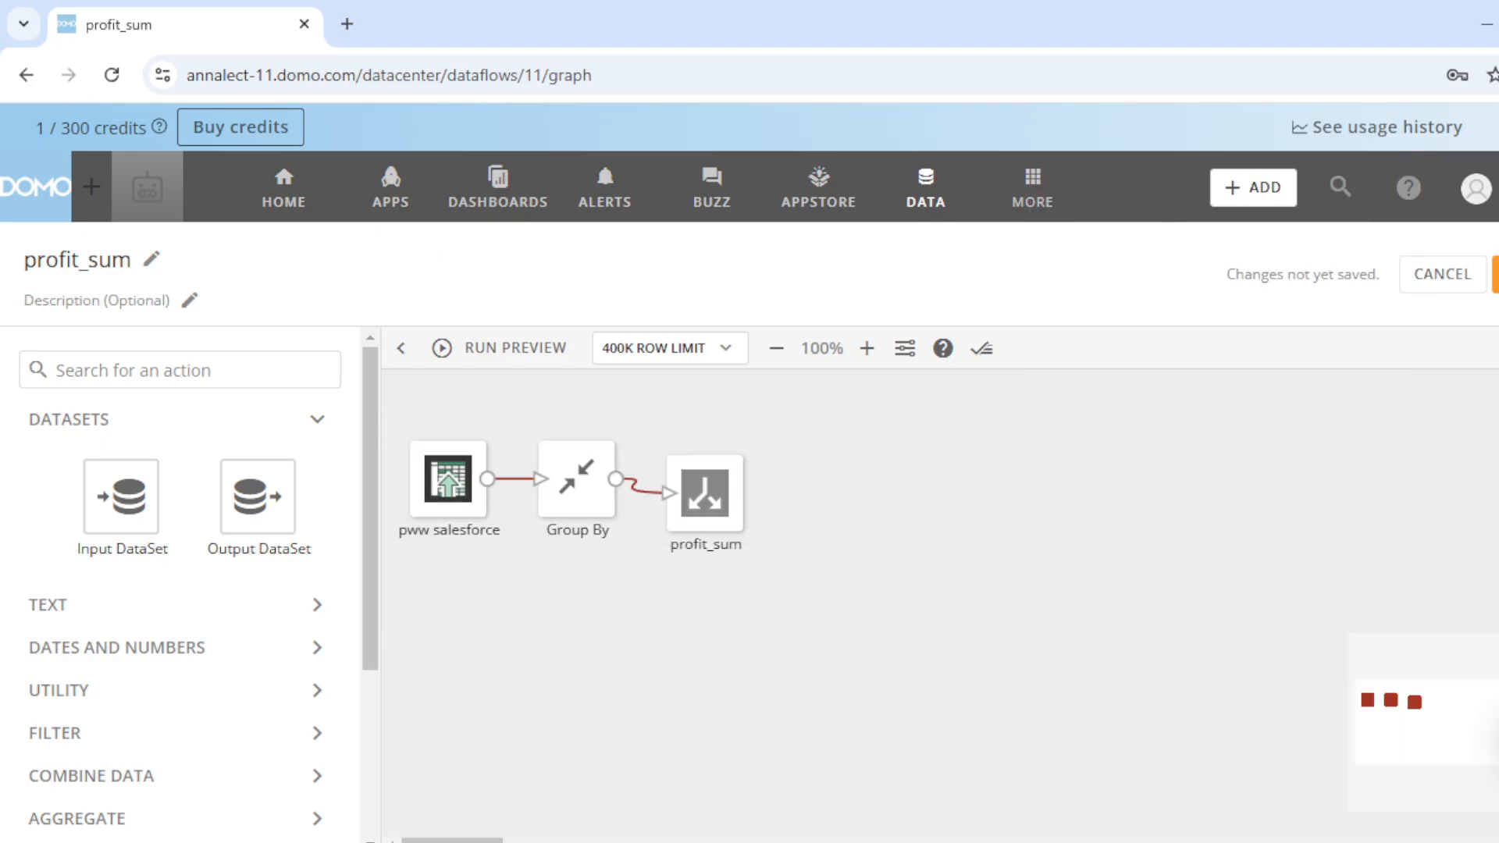
pyautogui.click(1495, 274)
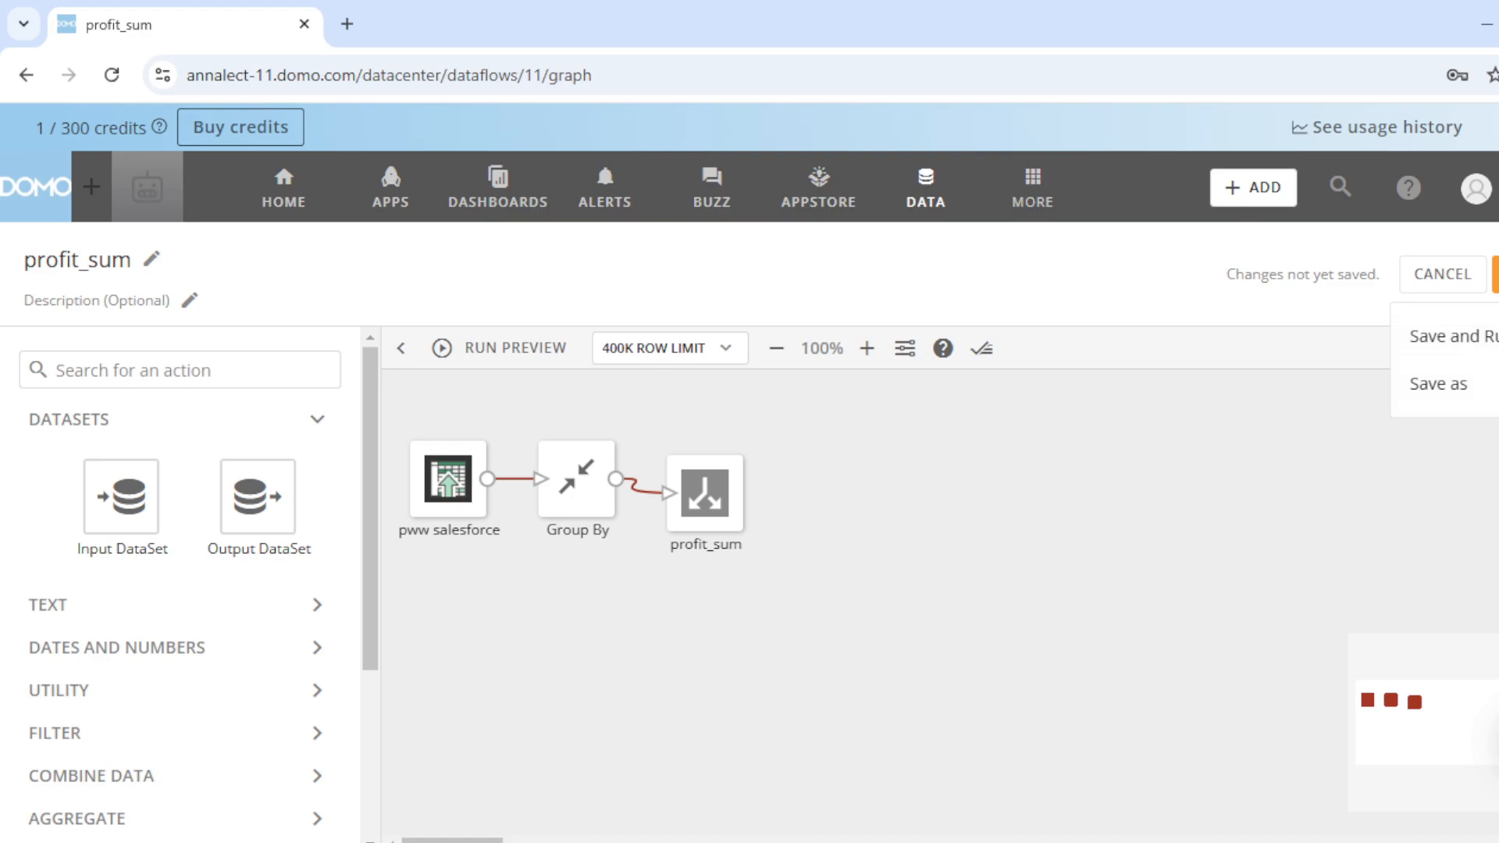
pyautogui.click(1459, 342)
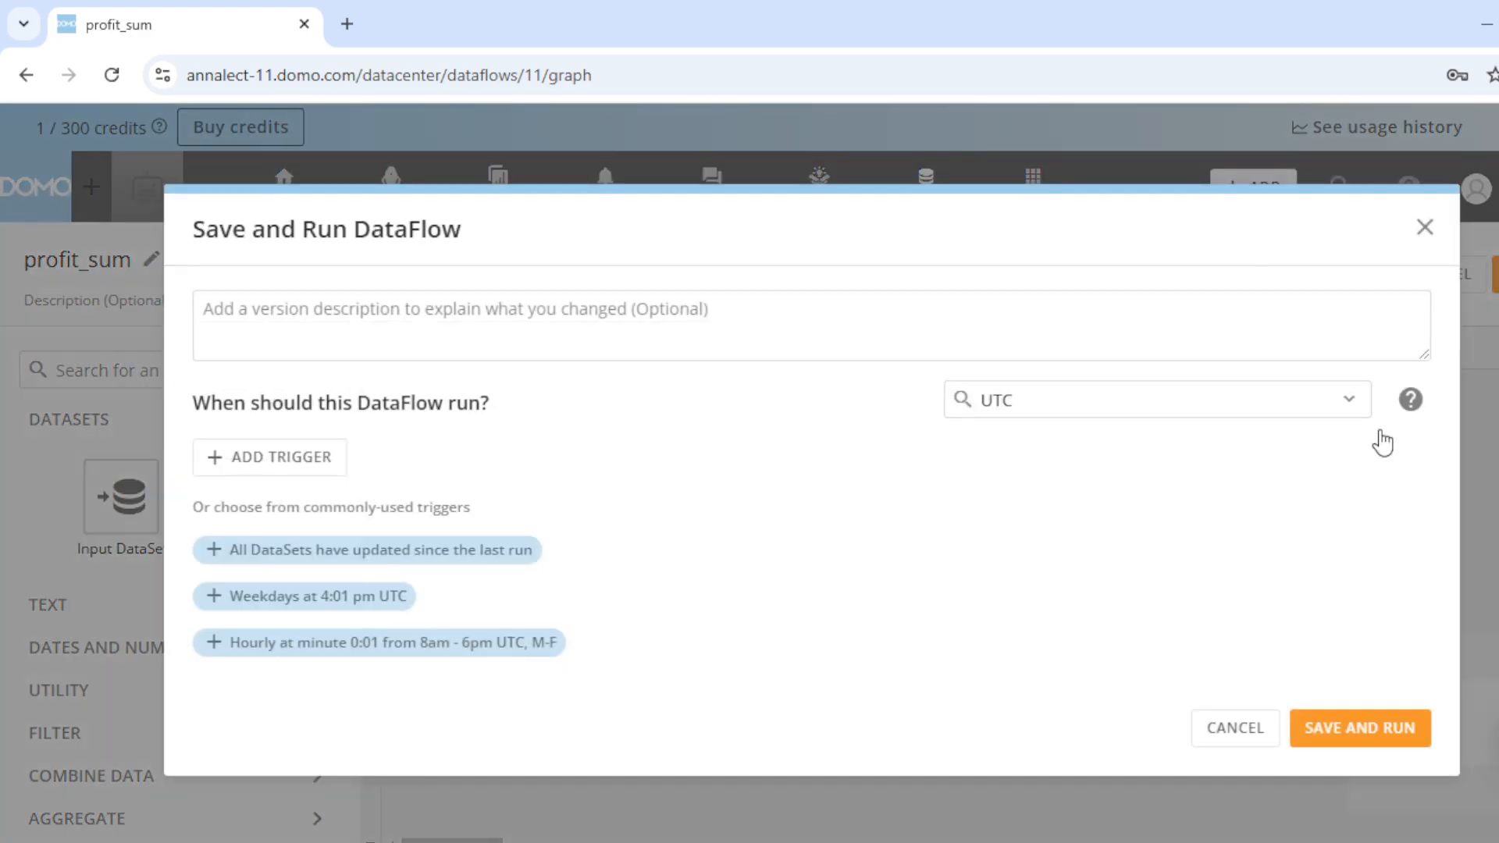
pyautogui.click(1360, 735)
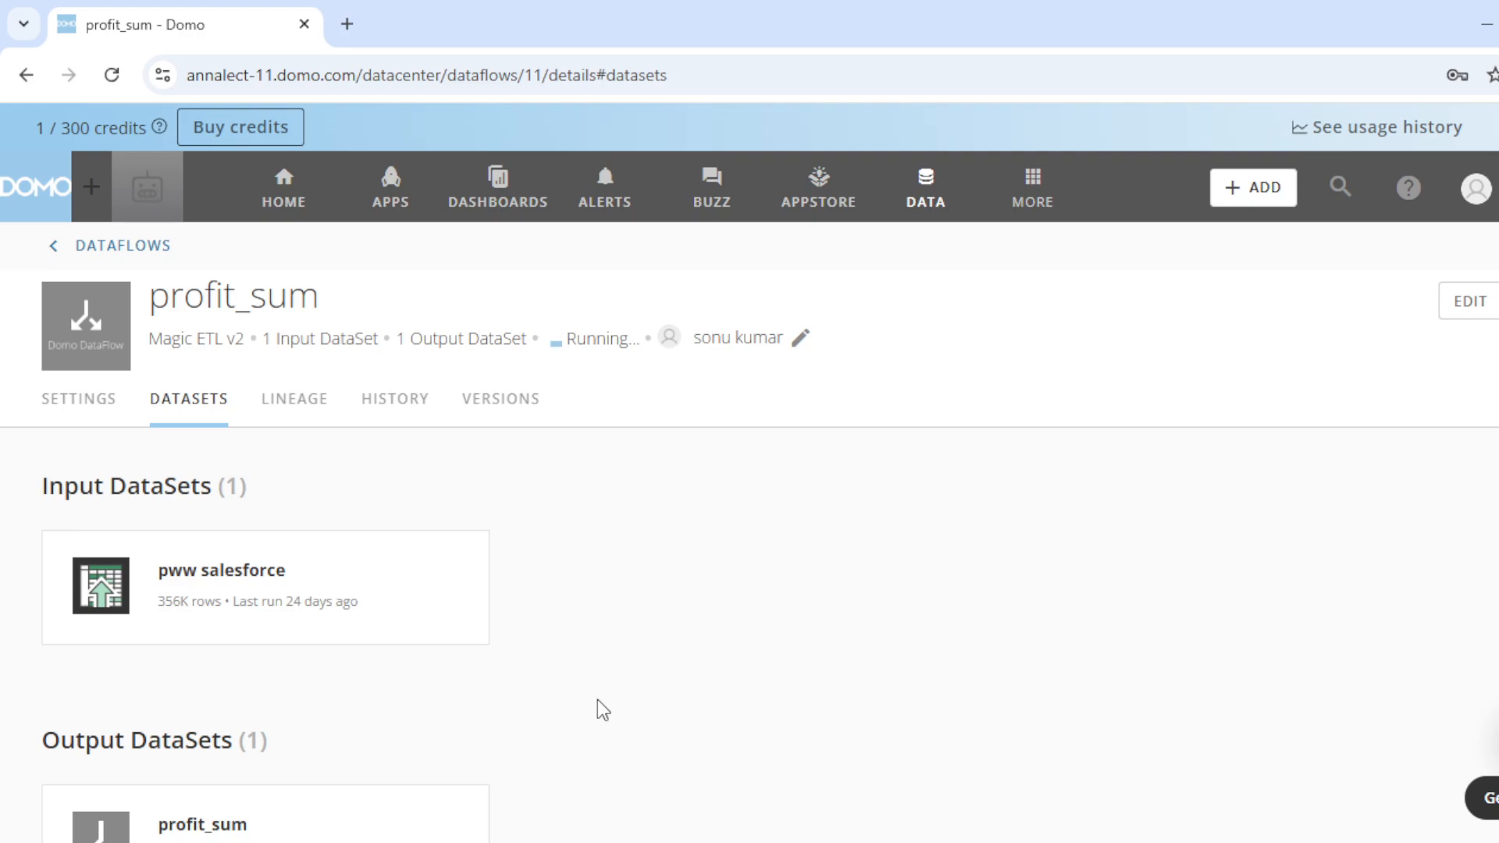
# Step: Open the profit_sum output dataset's data table and review the profit sum and average for each region and area
pyautogui.scroll(-2, 597, 699)
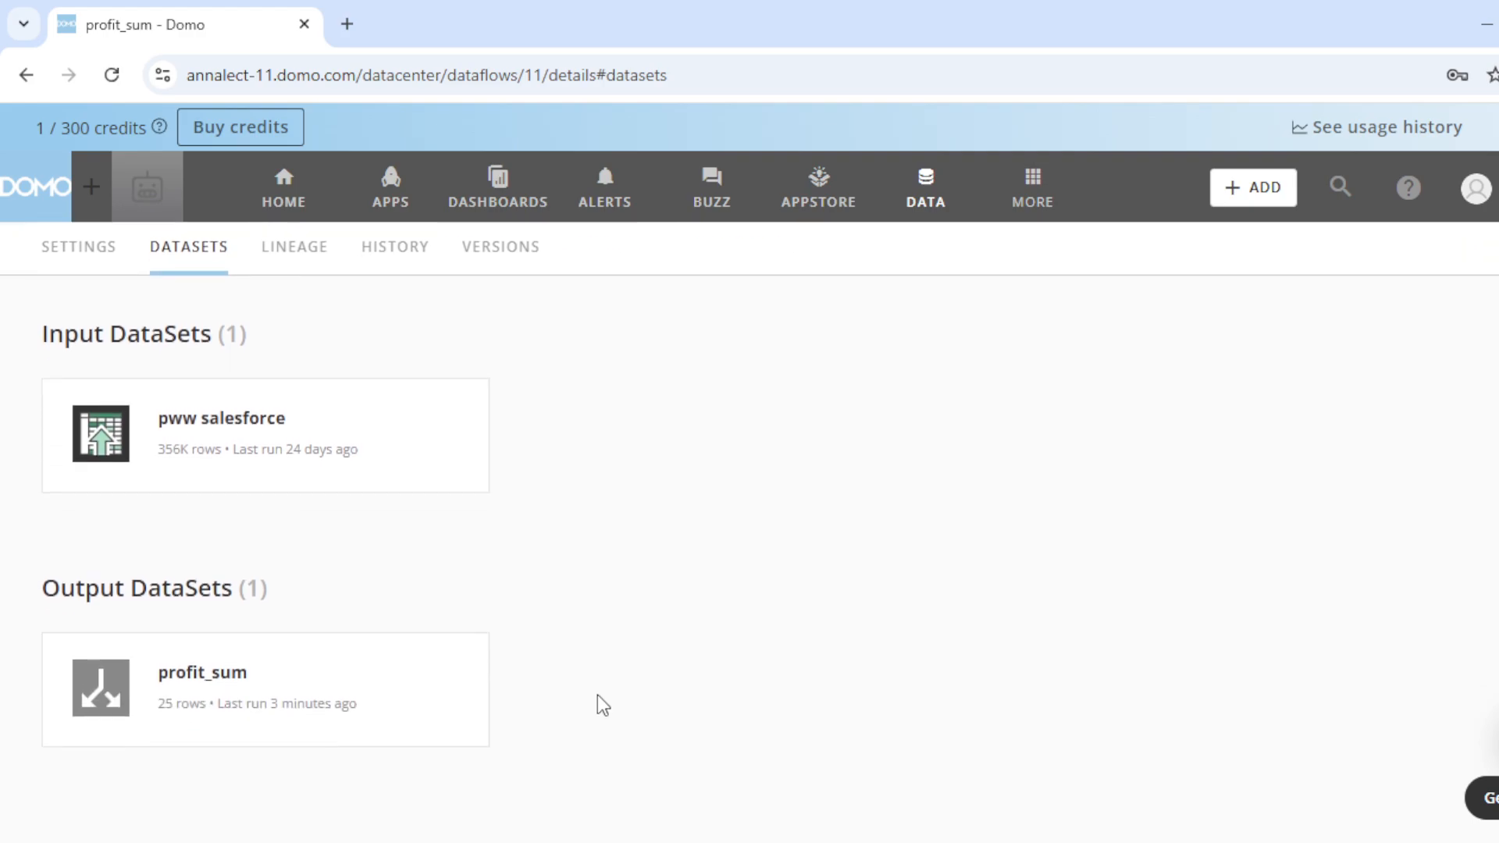
pyautogui.scroll(-2, 597, 699)
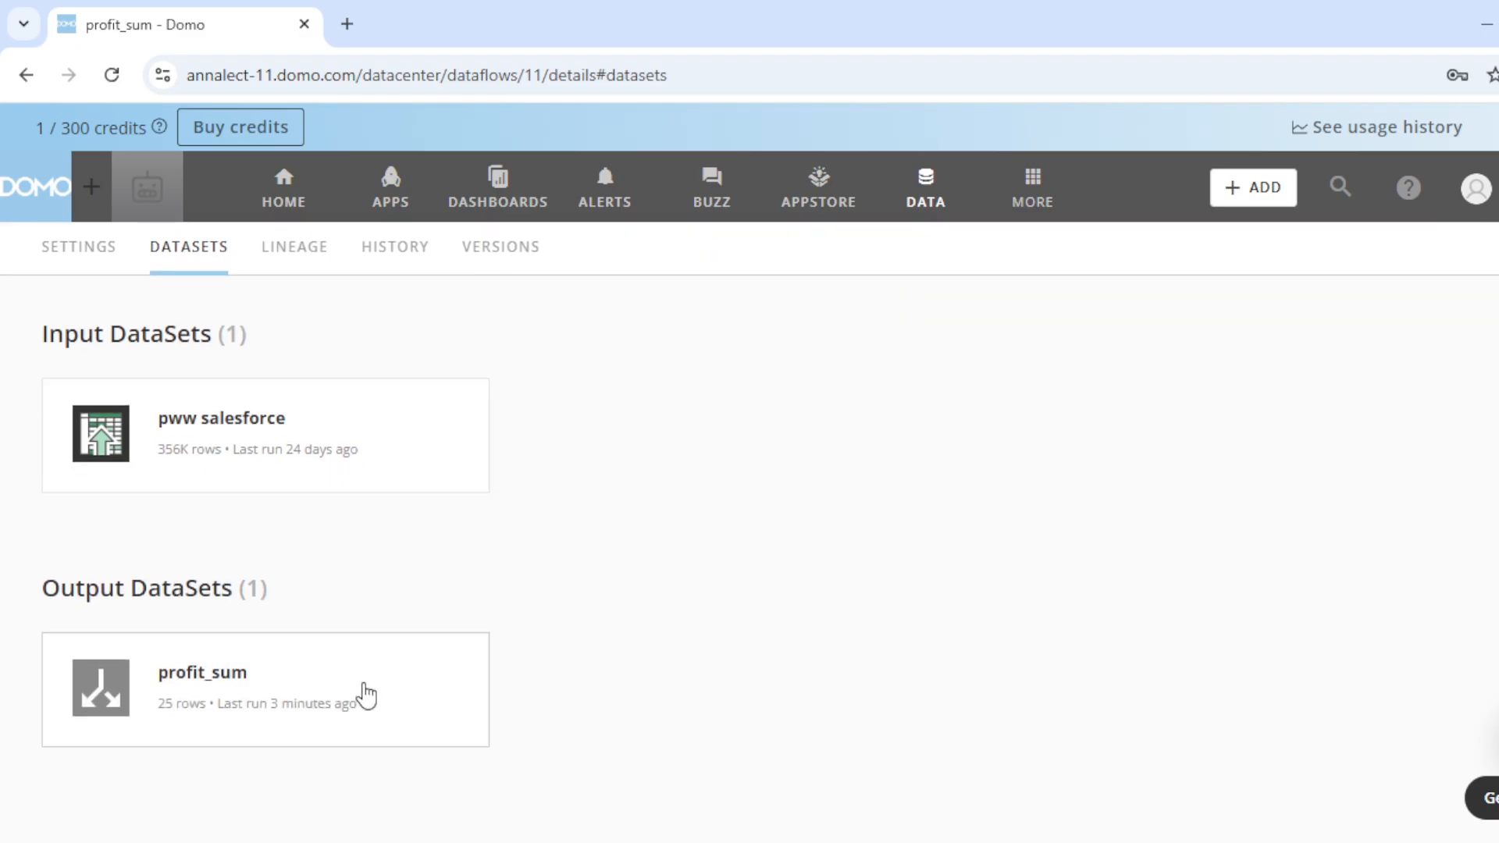
pyautogui.click(295, 703)
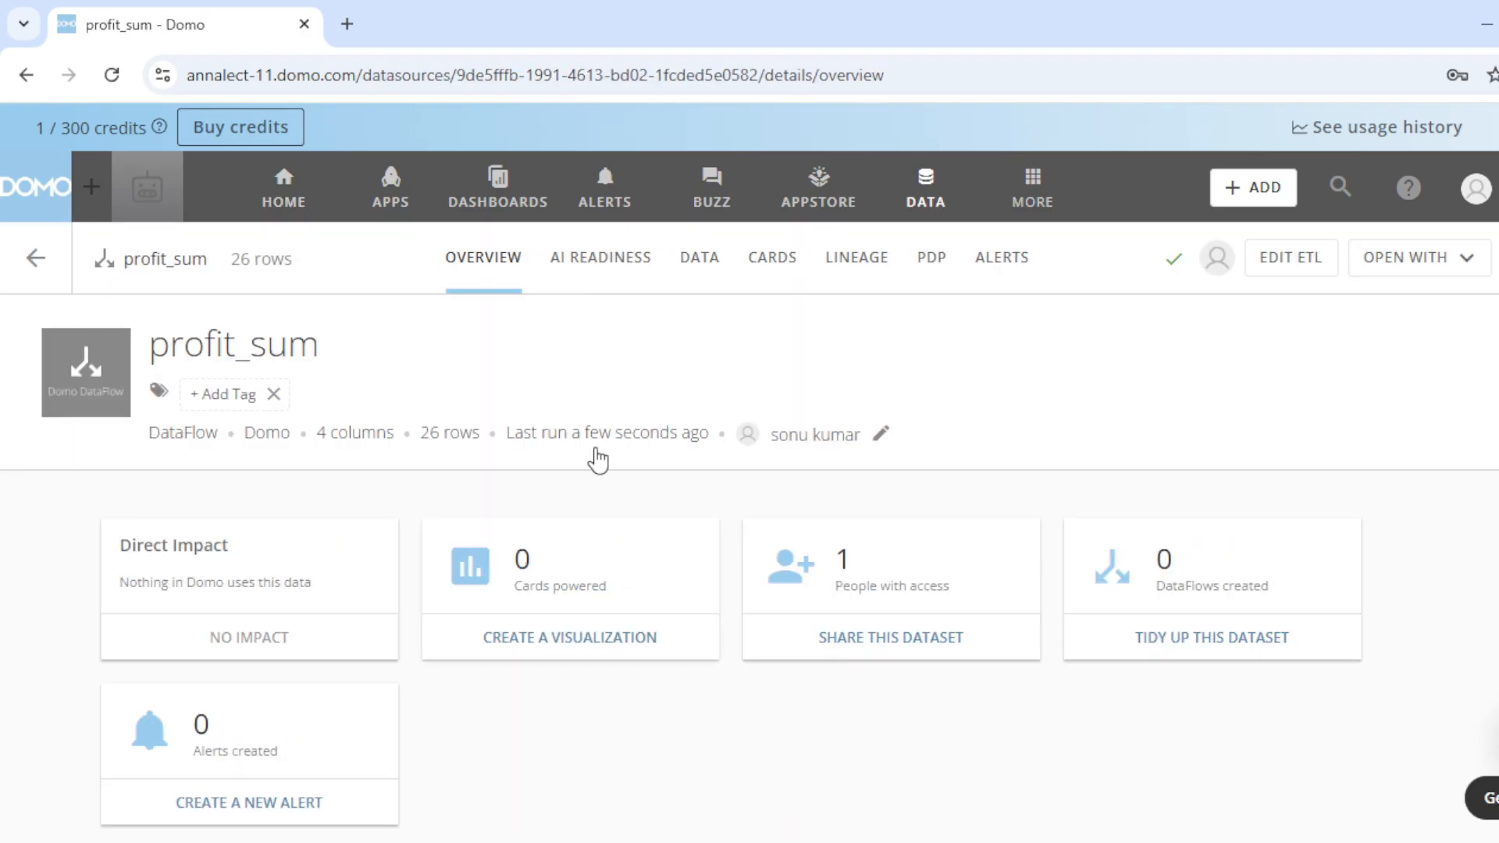
pyautogui.click(708, 275)
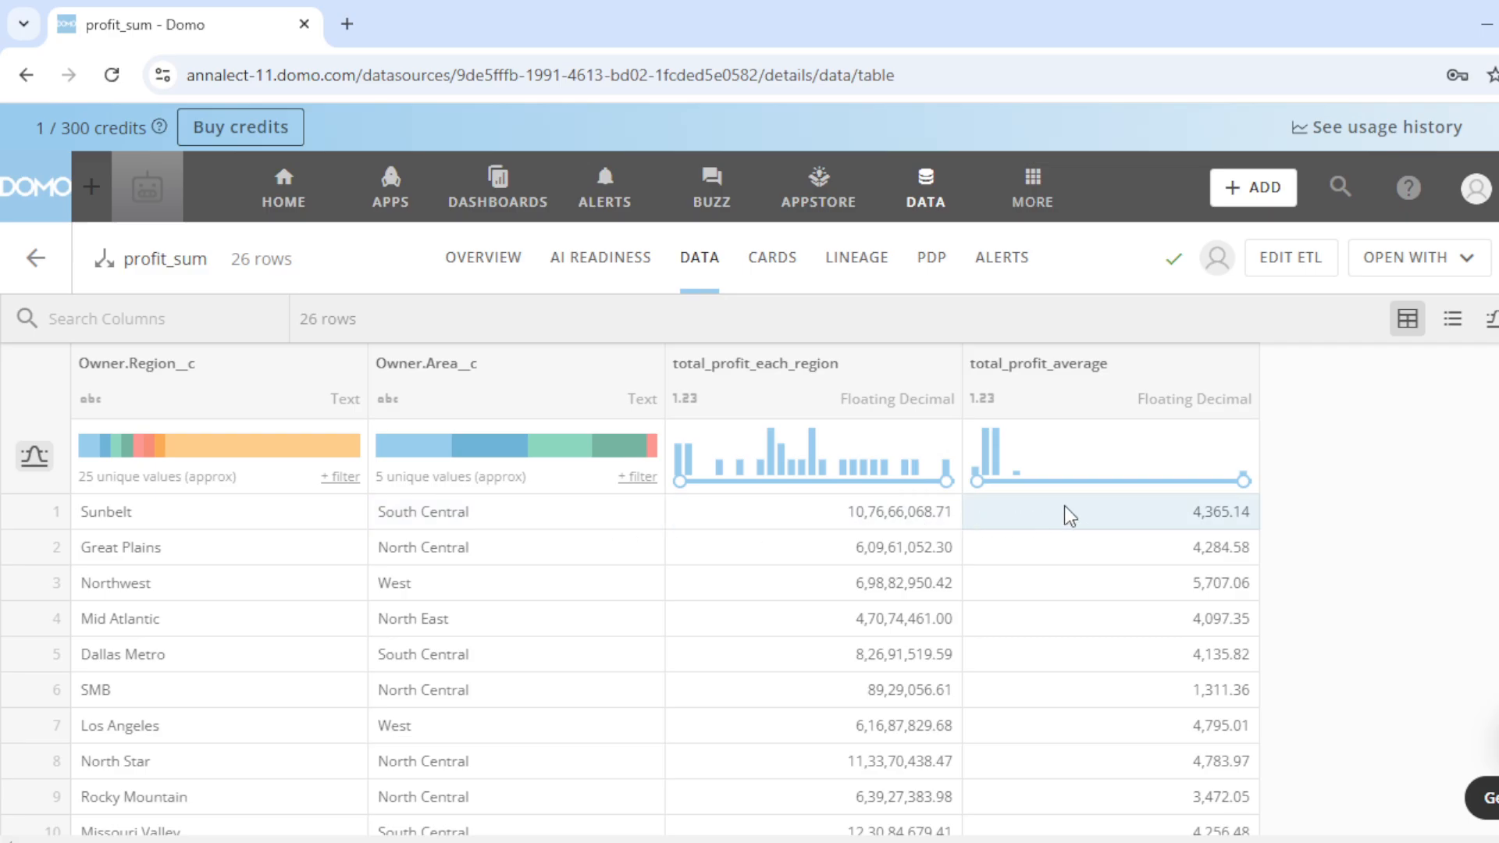
pyautogui.scroll(-3, 246, 643)
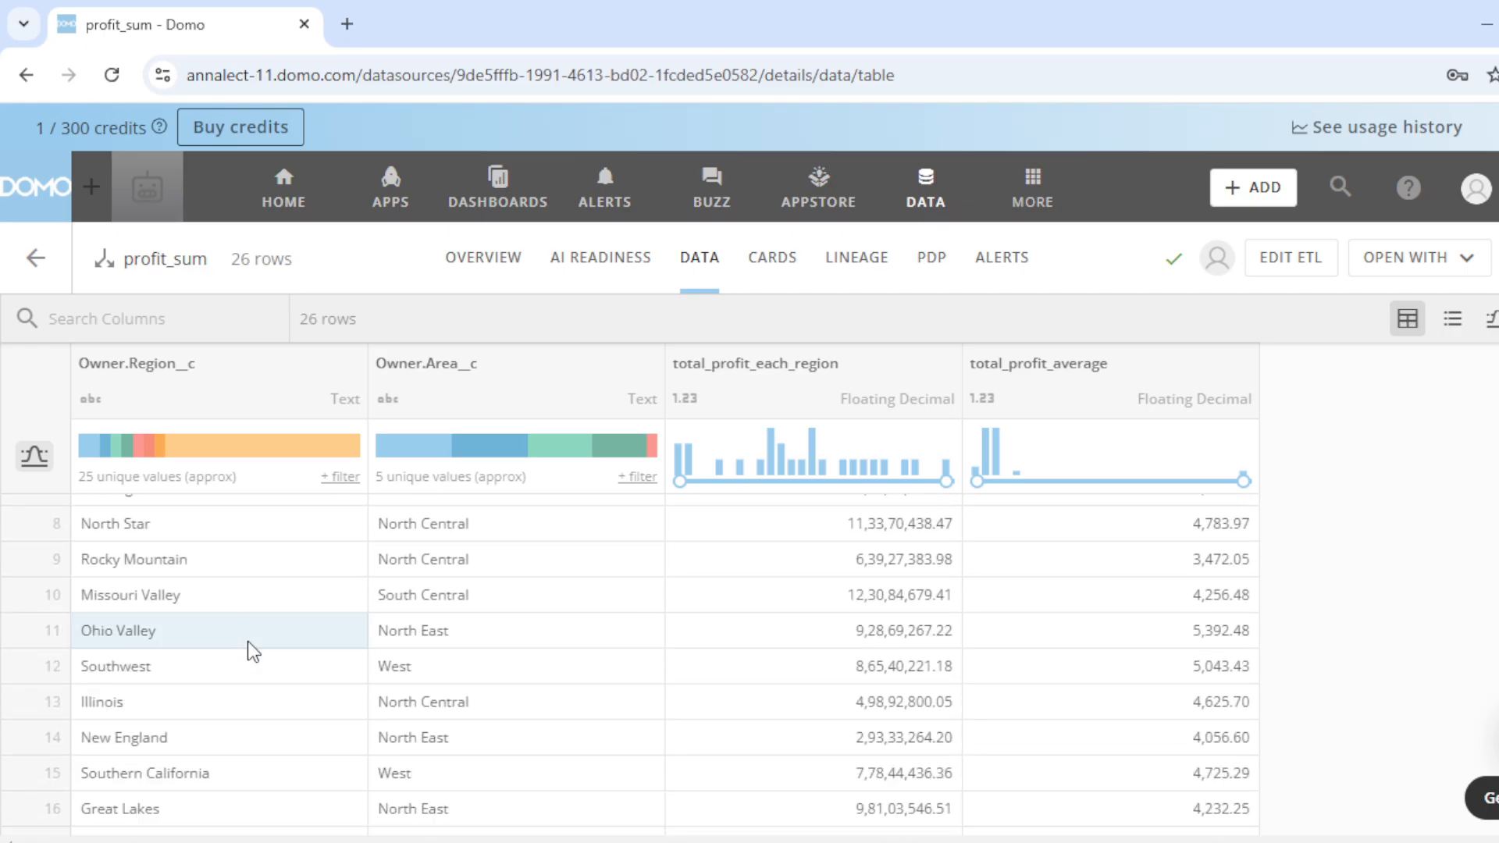
pyautogui.scroll(-3, 248, 644)
pyautogui.scroll(6, 247, 640)
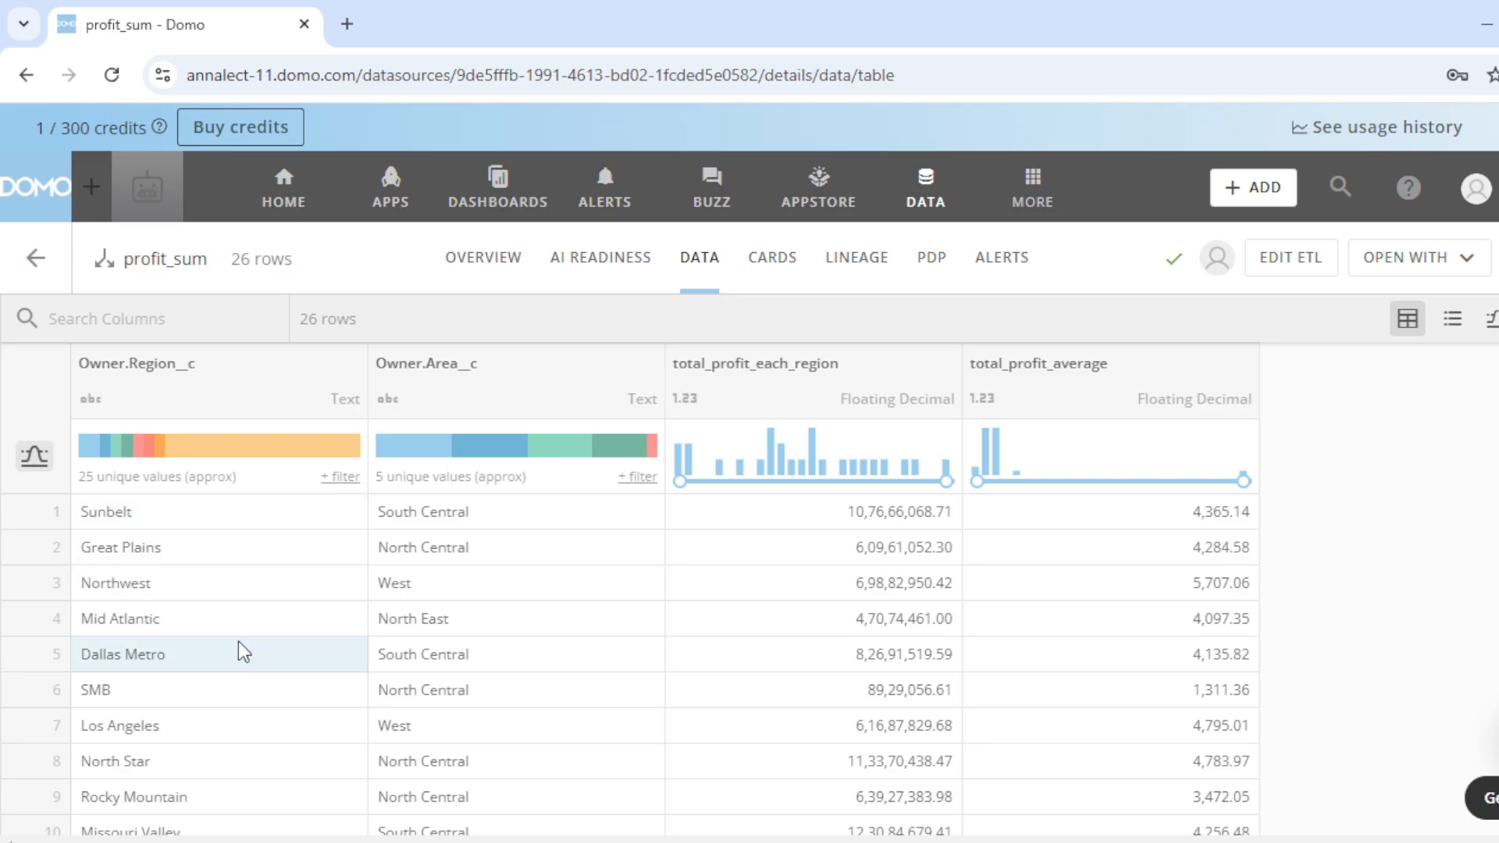
pyautogui.scroll(-3, 238, 643)
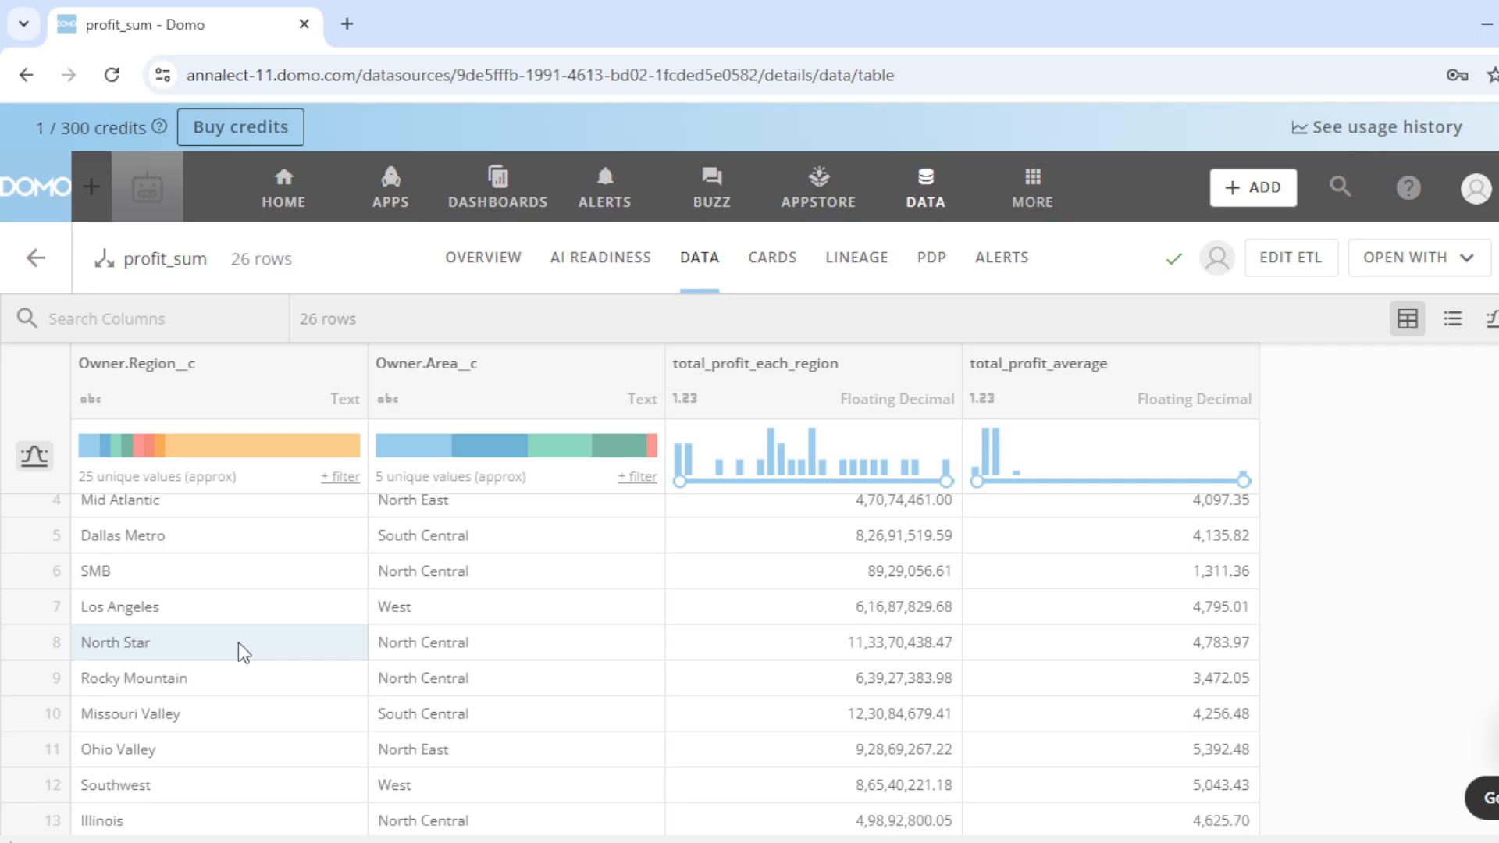
pyautogui.scroll(3, 238, 643)
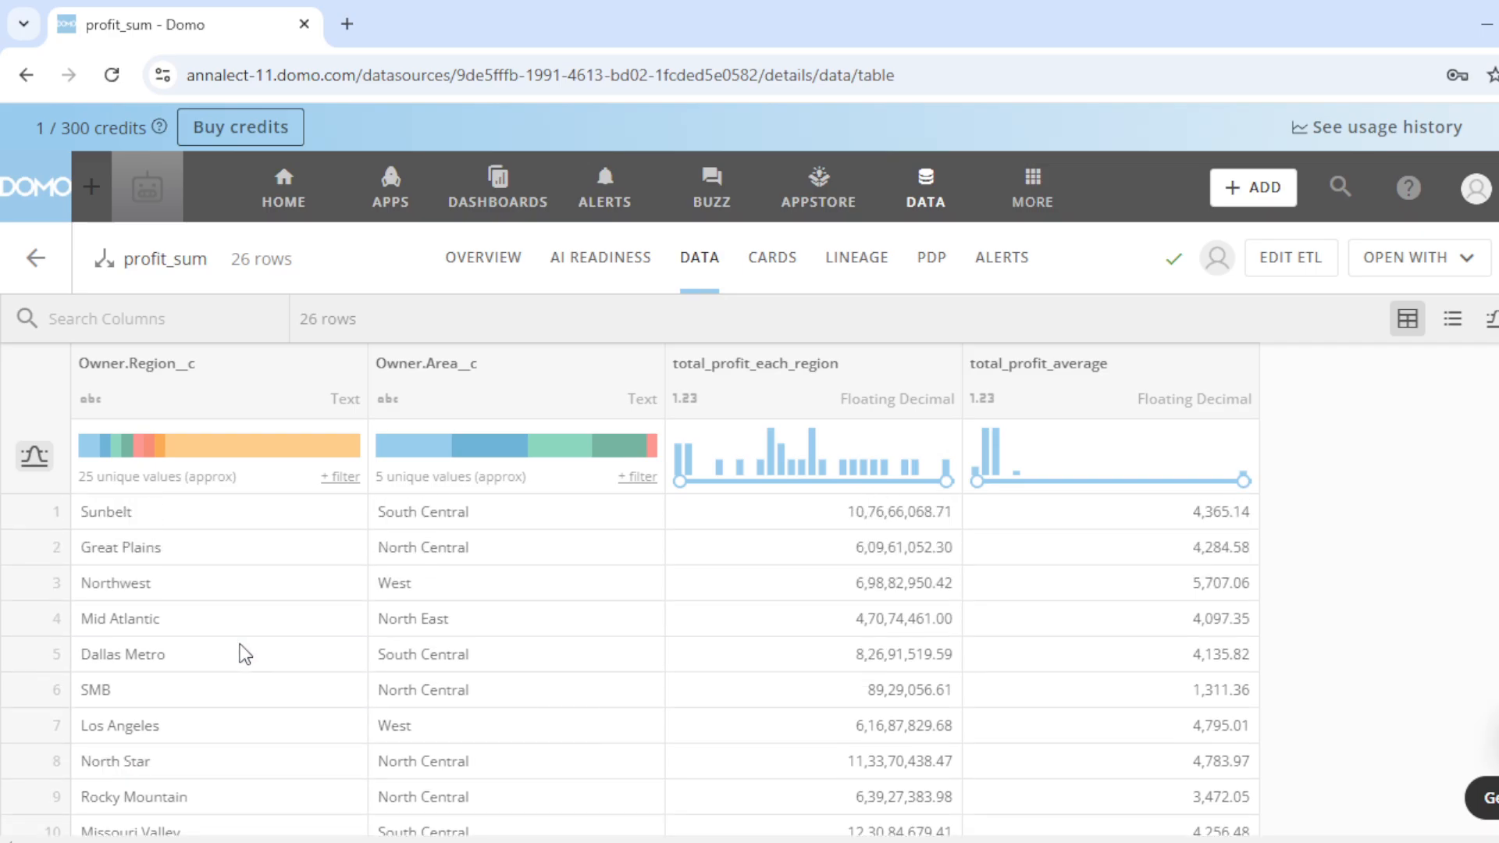
# Step: Edit the dataflow's Group By so the grouping columns are ordered Owner.Area__c first and Owner.Region__c second, removing and re-adding Owner.Region__c
pyautogui.click(1279, 255)
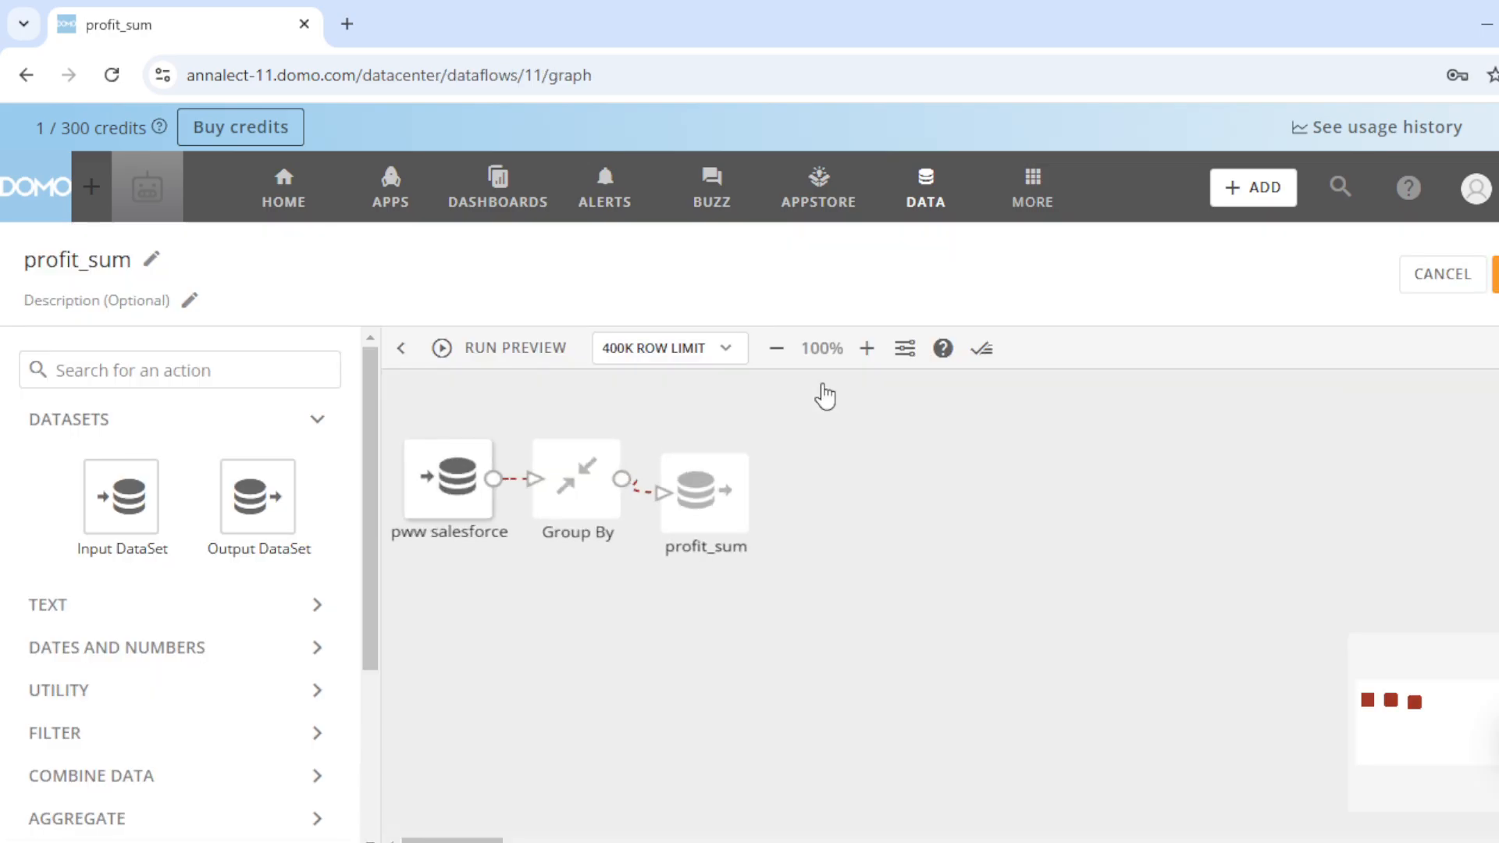
pyautogui.click(541, 447)
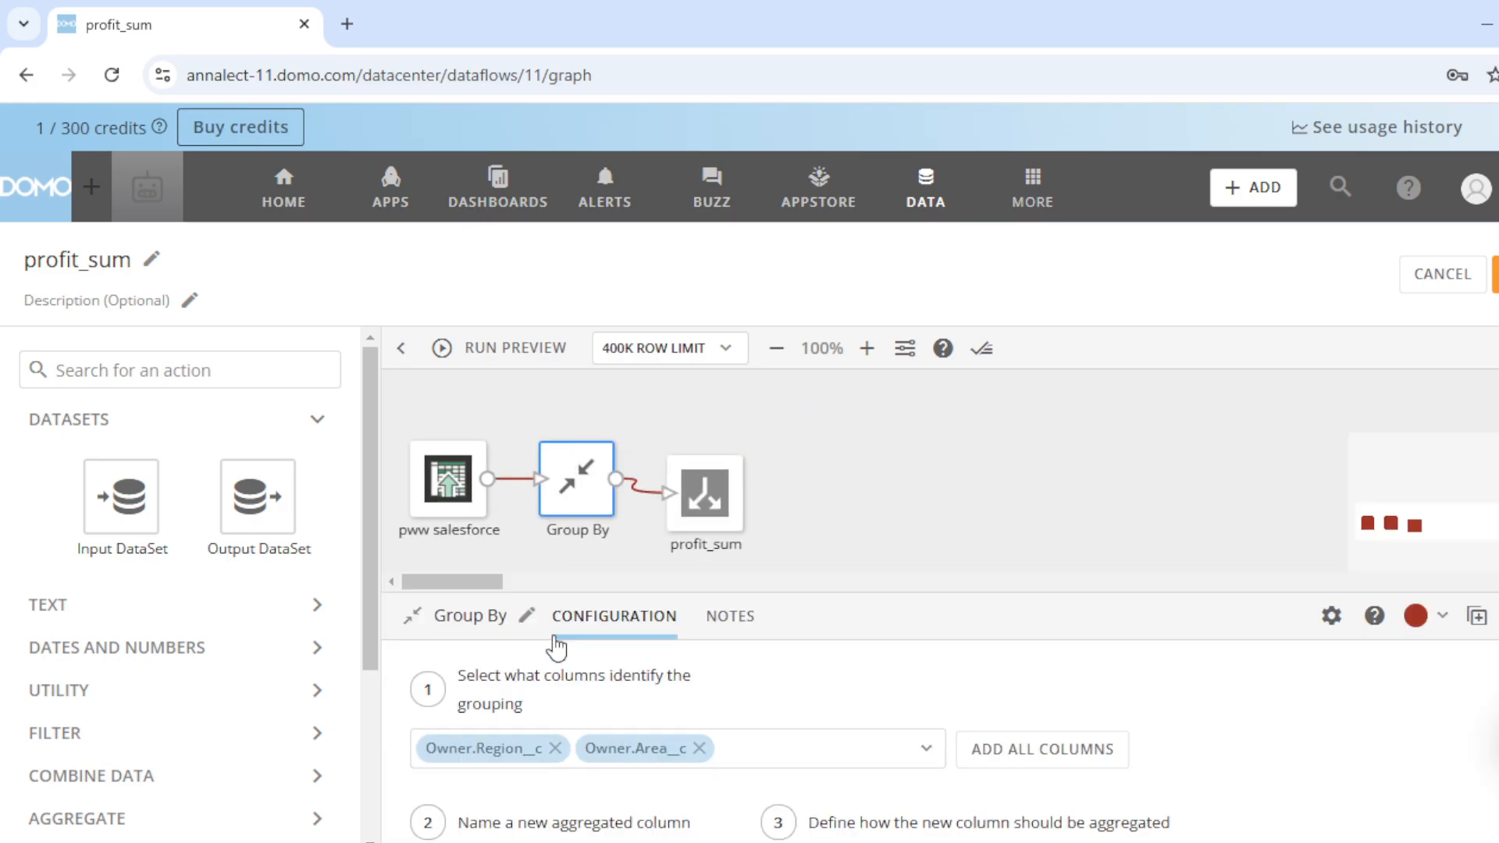
pyautogui.click(553, 747)
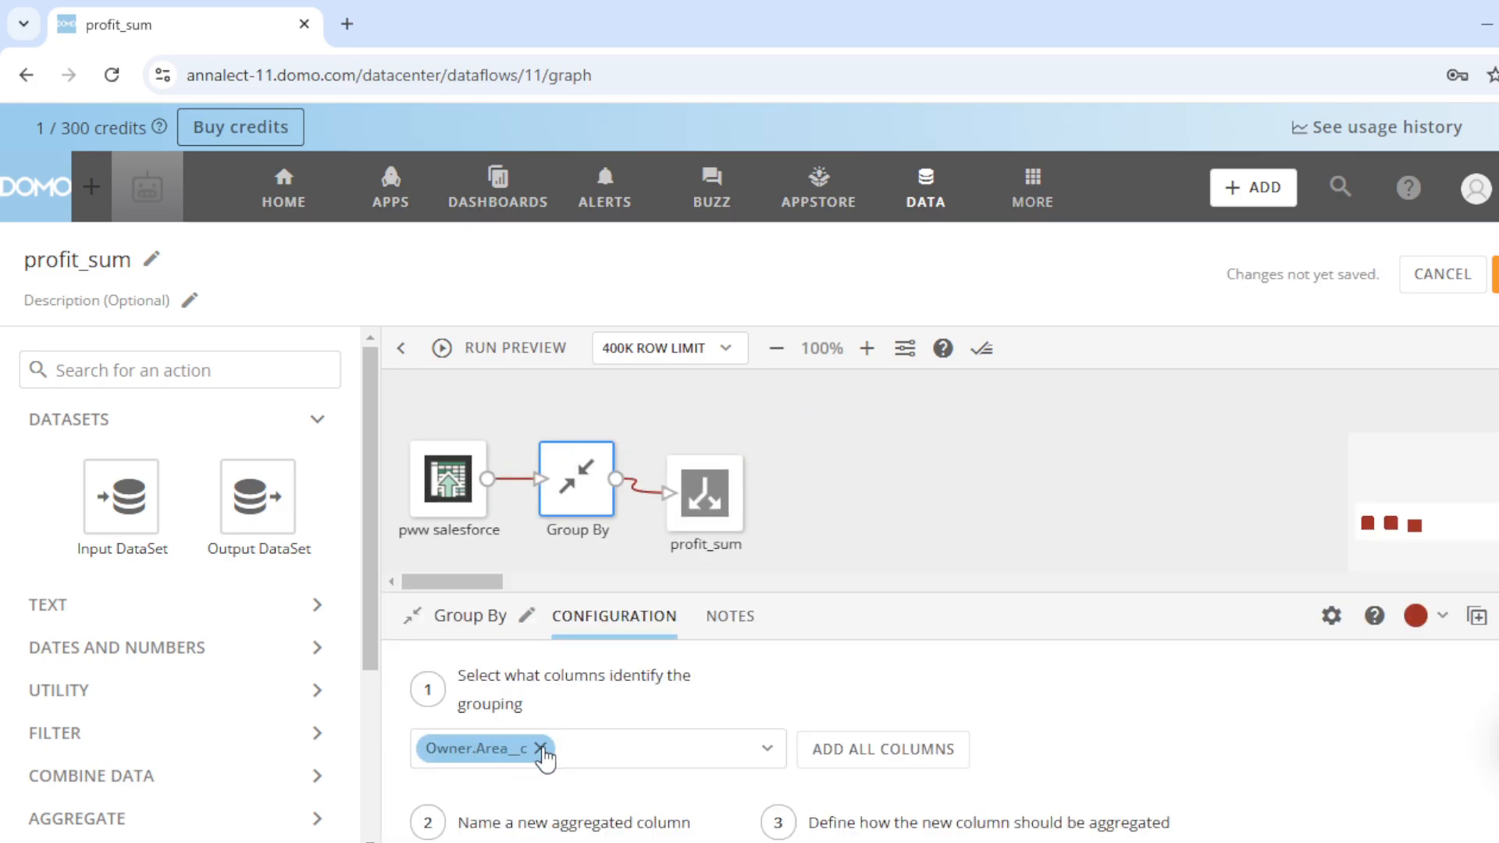
pyautogui.click(597, 747)
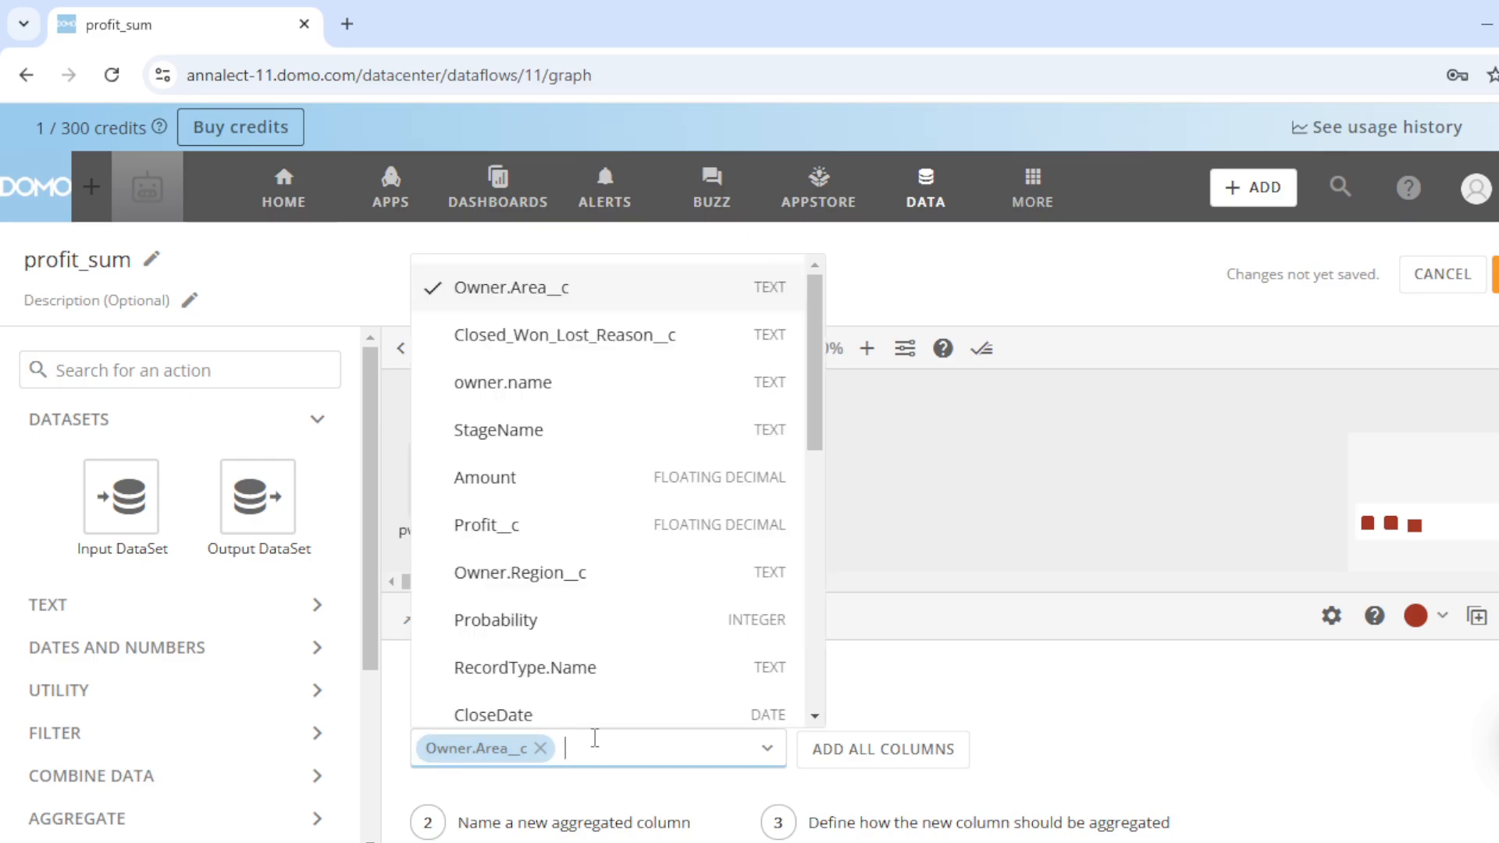
pyautogui.write('reg')
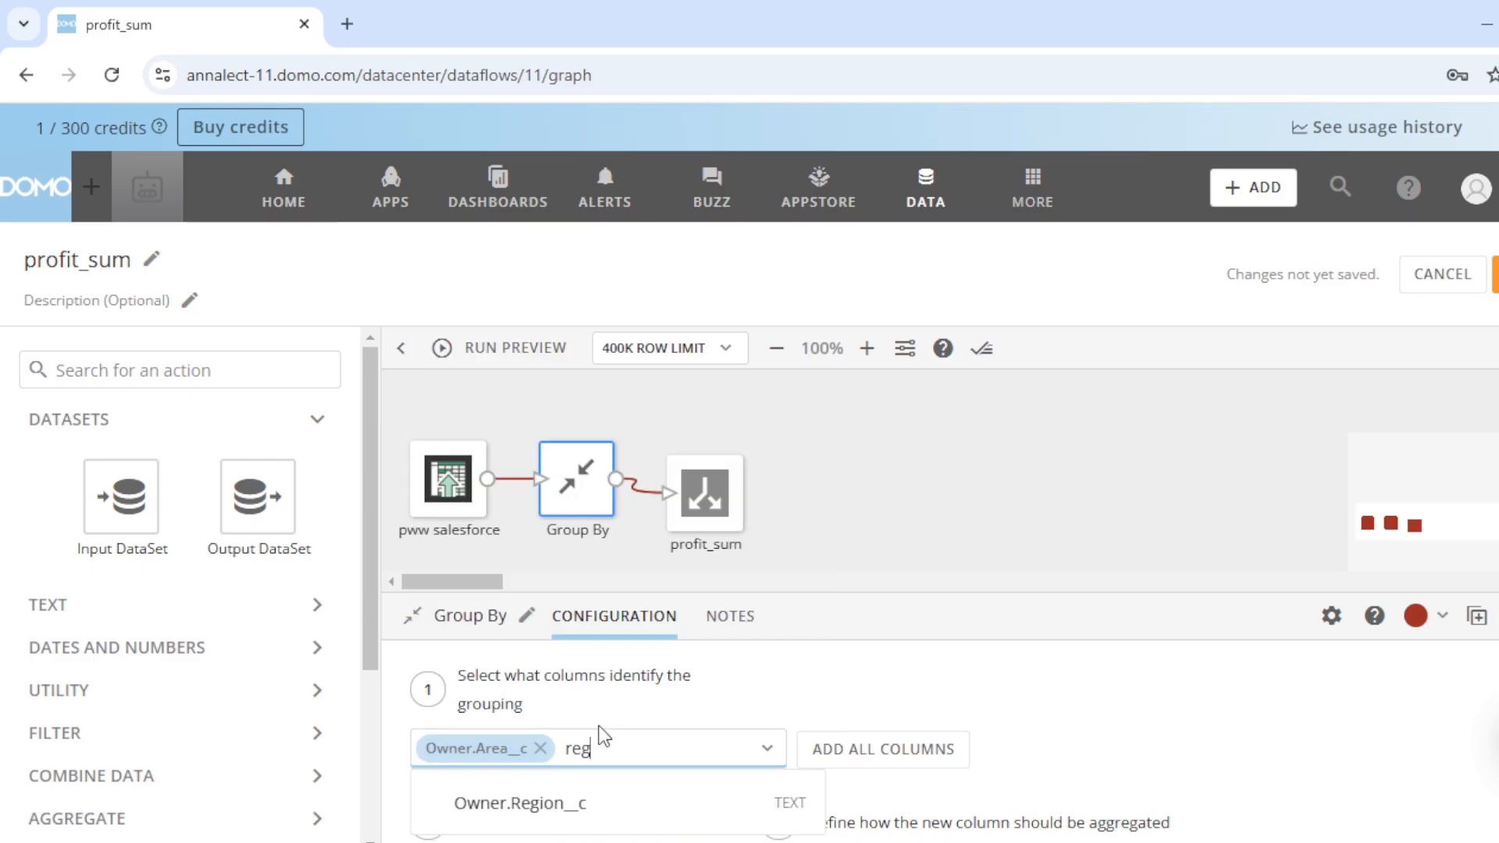
pyautogui.scroll(-2, 582, 737)
pyautogui.click(549, 689)
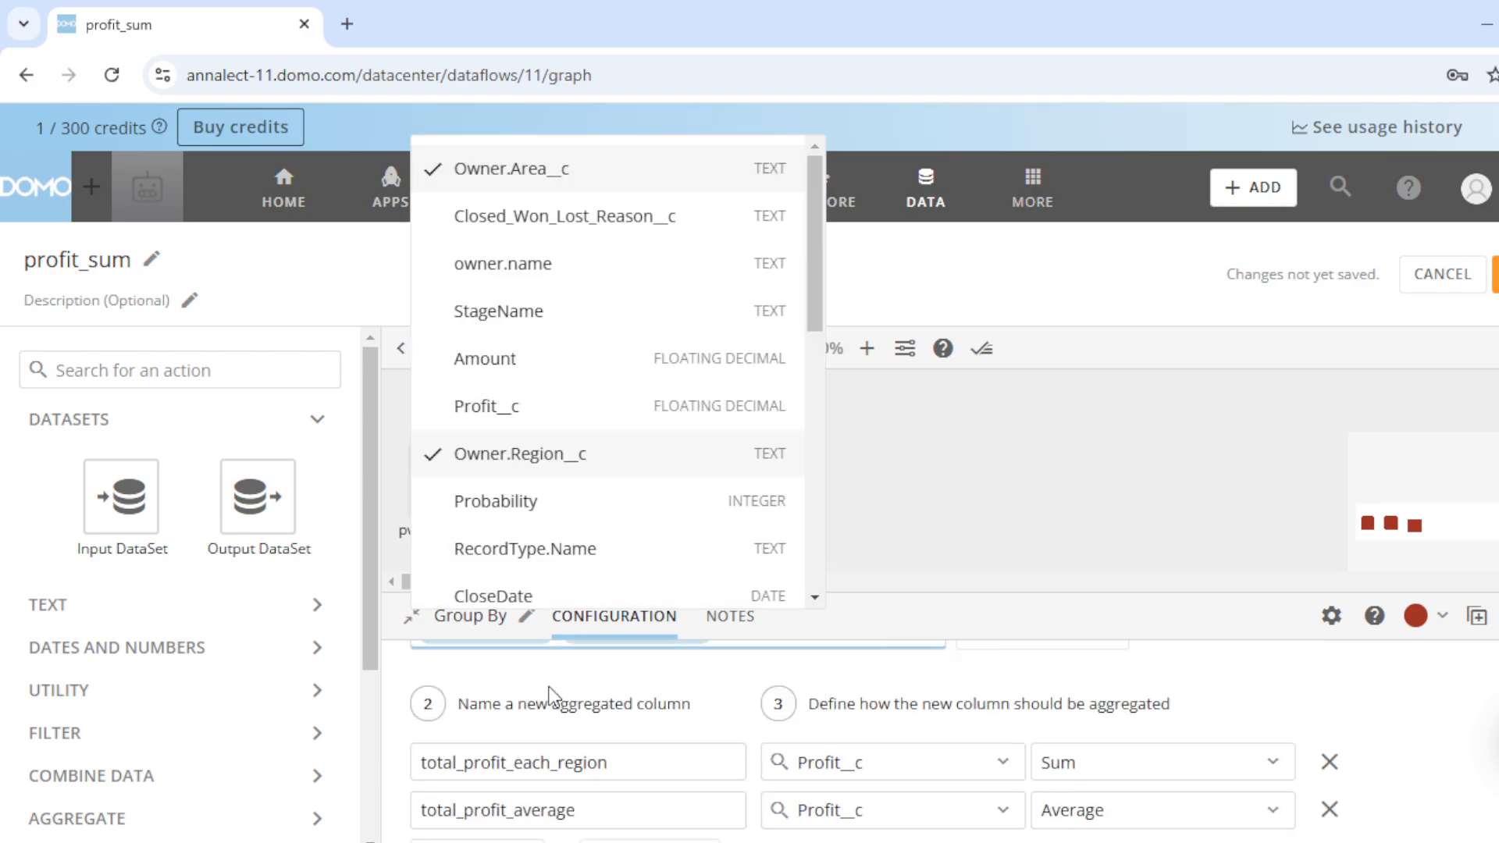
pyautogui.click(943, 509)
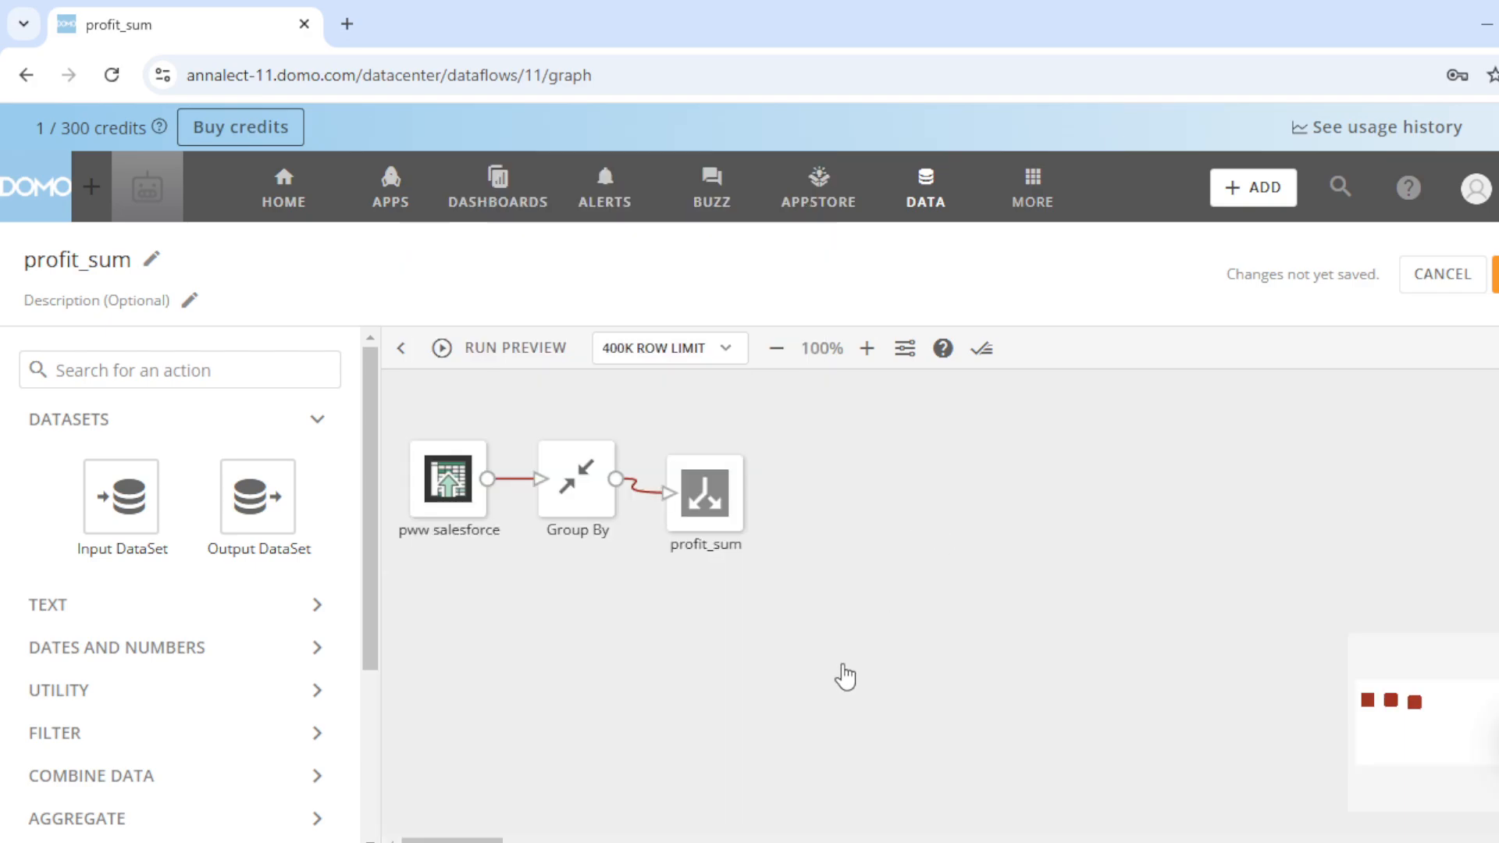
pyautogui.click(566, 487)
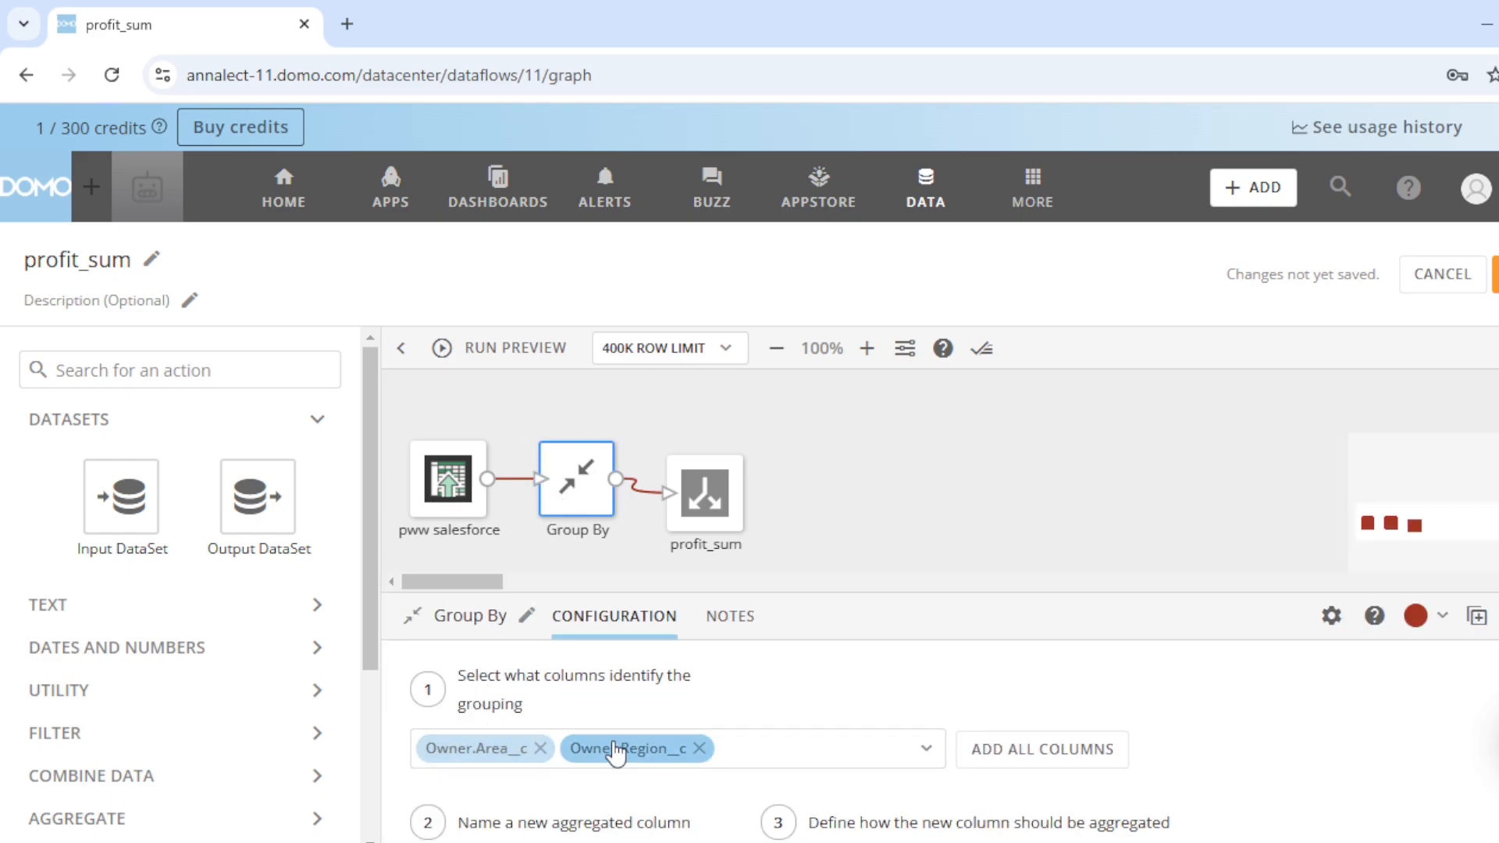
# Step: Save and run the profit_sum dataflow with the reordered grouping columns
pyautogui.click(1495, 274)
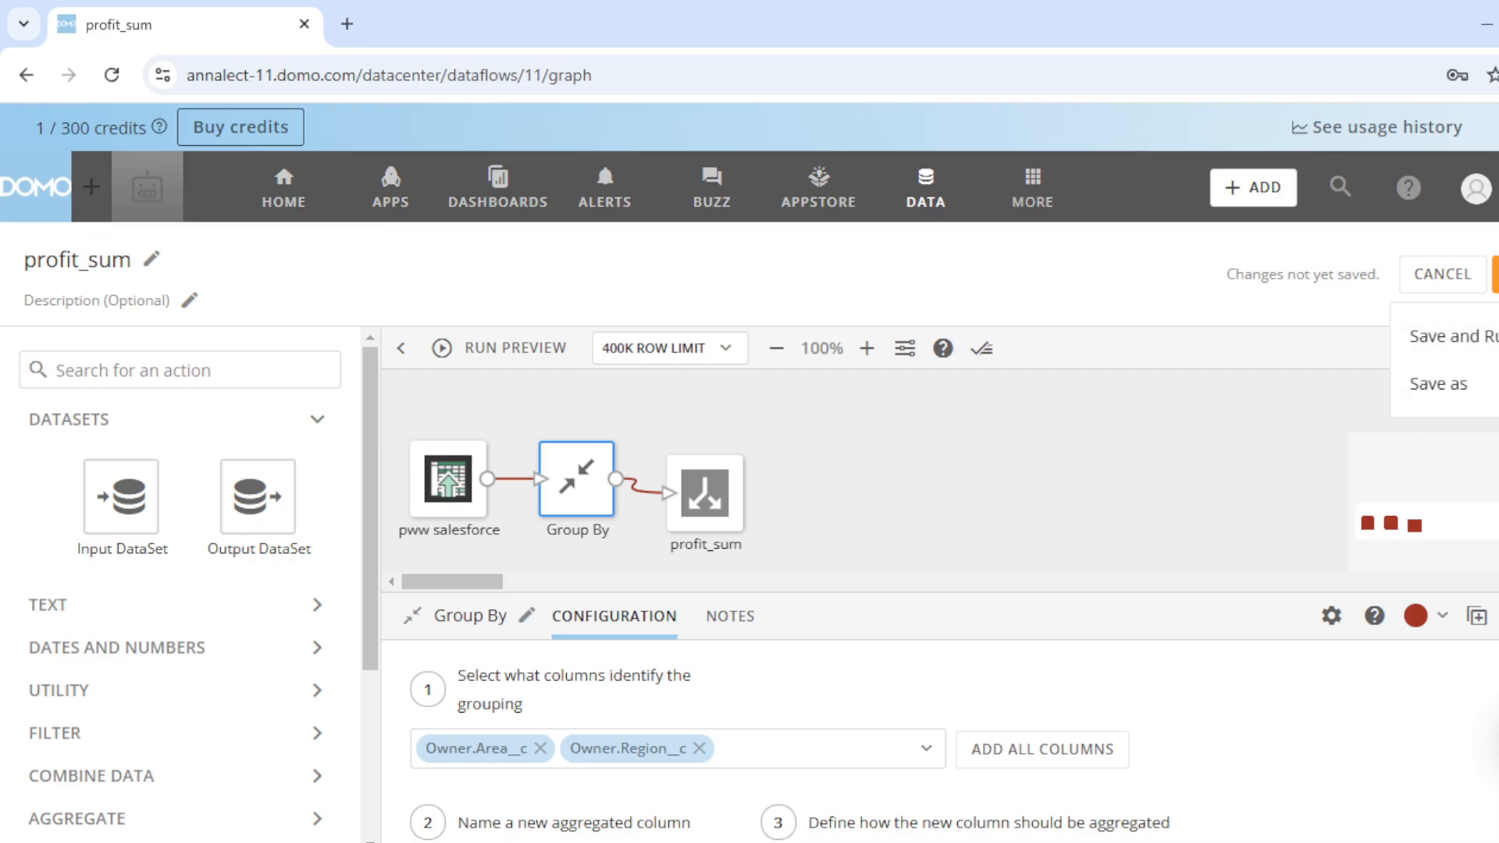
pyautogui.click(1482, 353)
pyautogui.click(1324, 719)
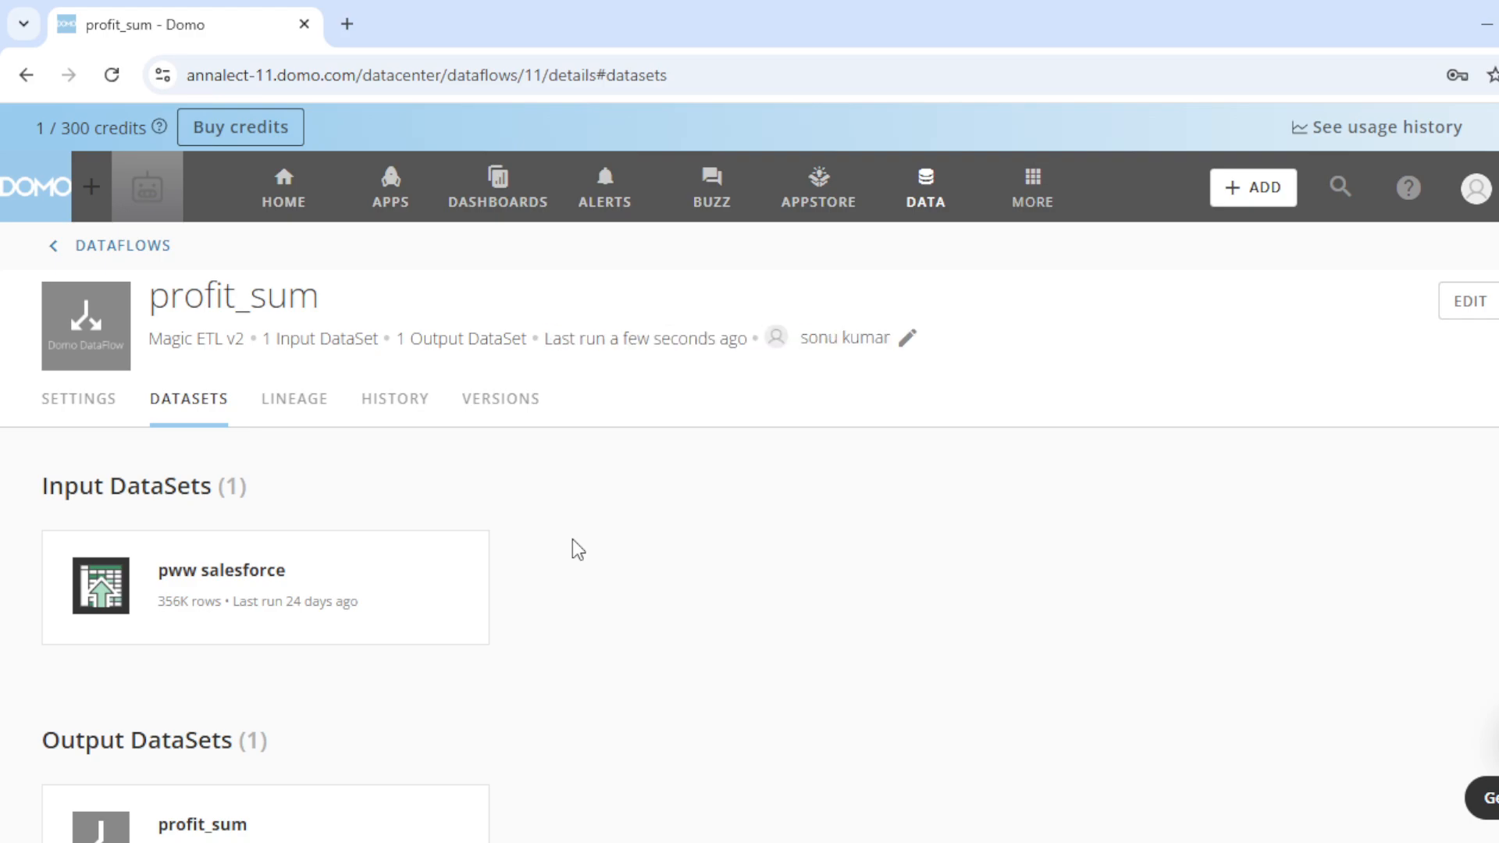
# Step: Open the profit_sum output dataset's data table and sort its rows by Owner.Area__c in ascending order
pyautogui.scroll(-2, 573, 538)
pyautogui.click(323, 671)
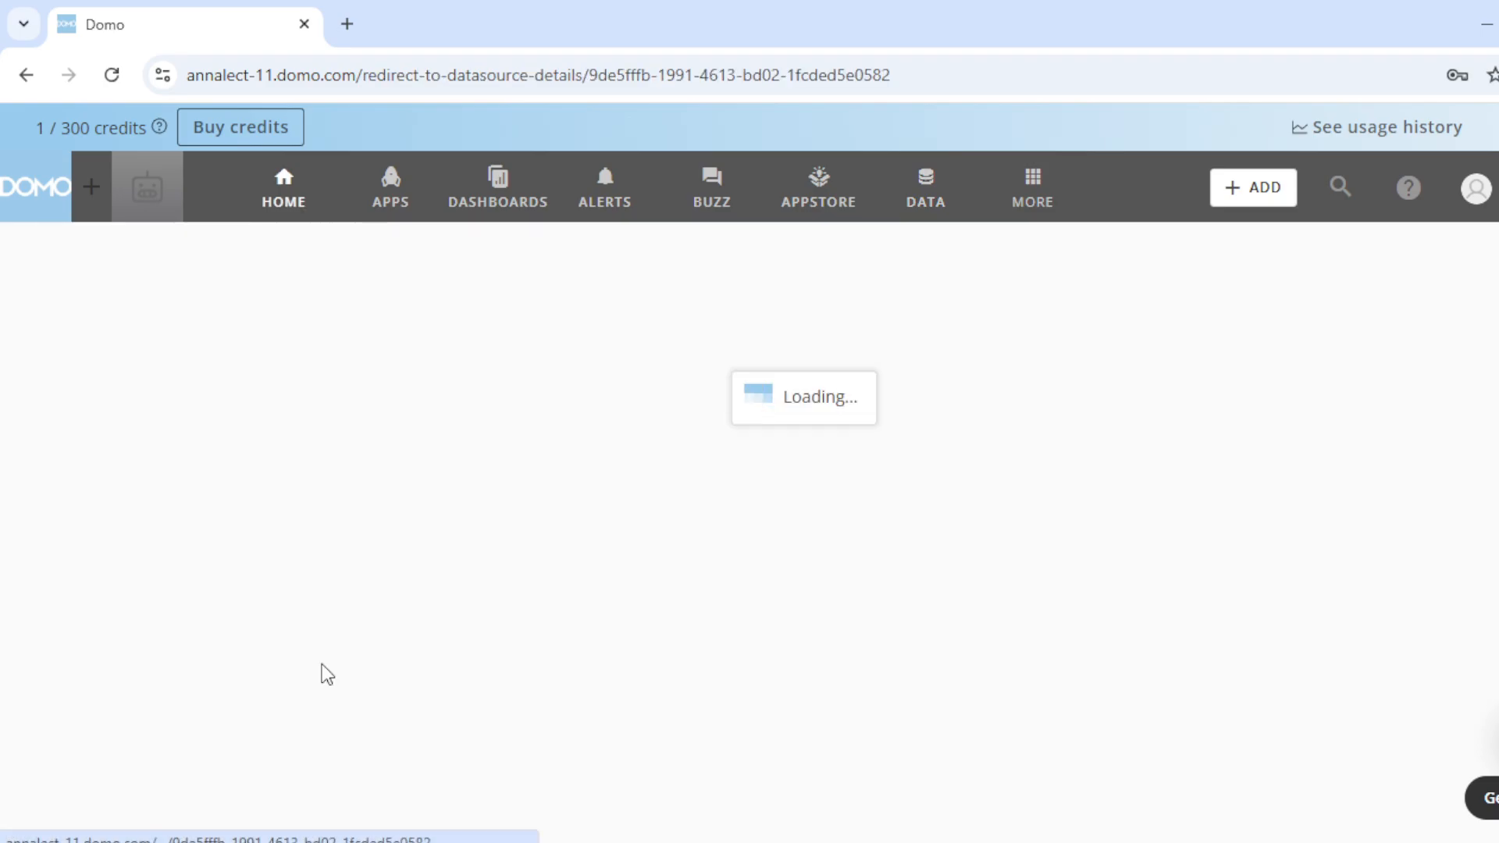
pyautogui.click(712, 263)
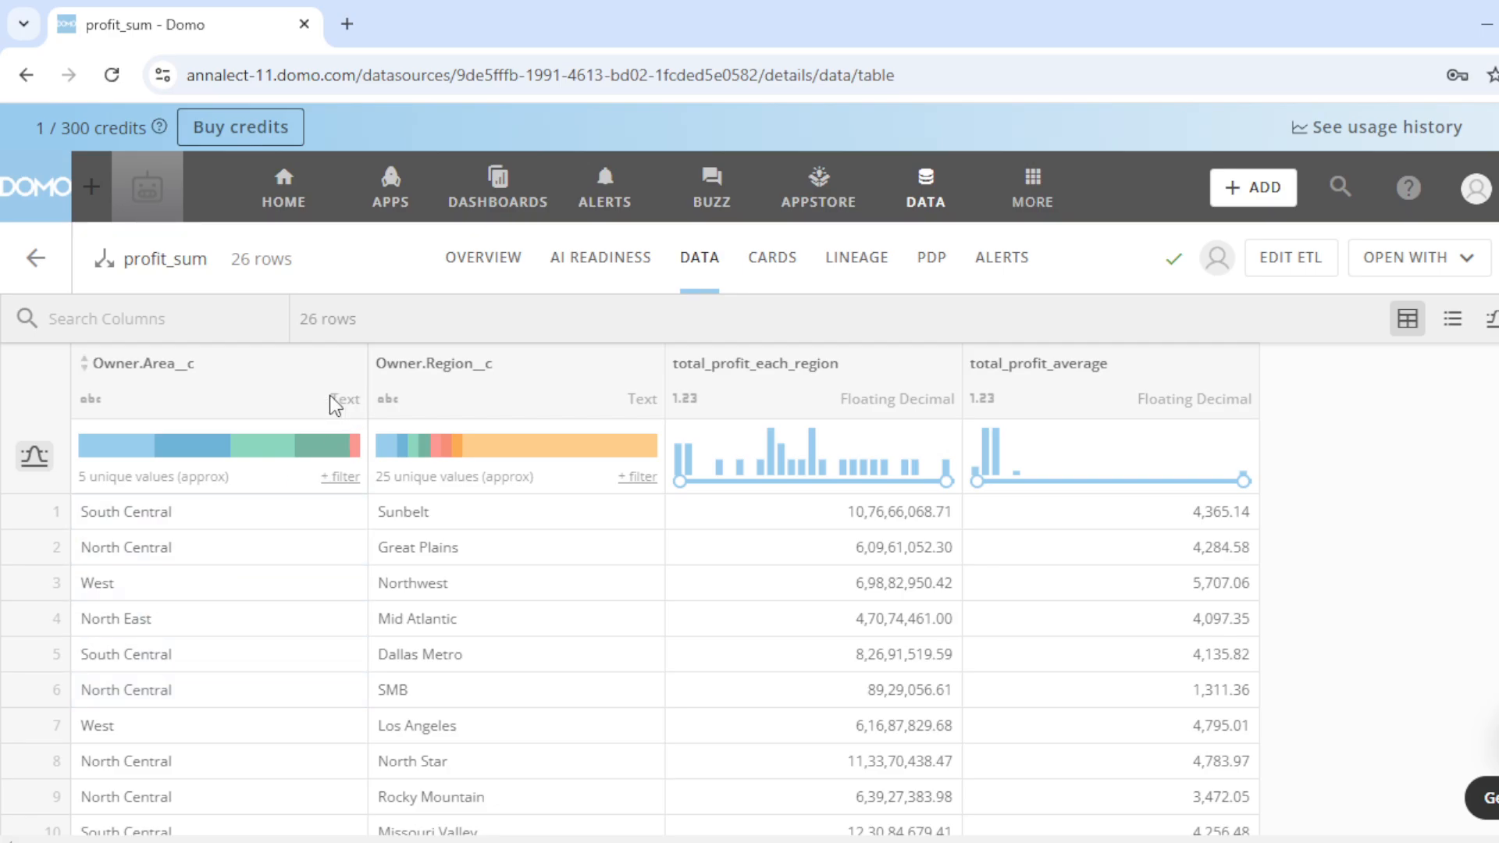
pyautogui.click(84, 363)
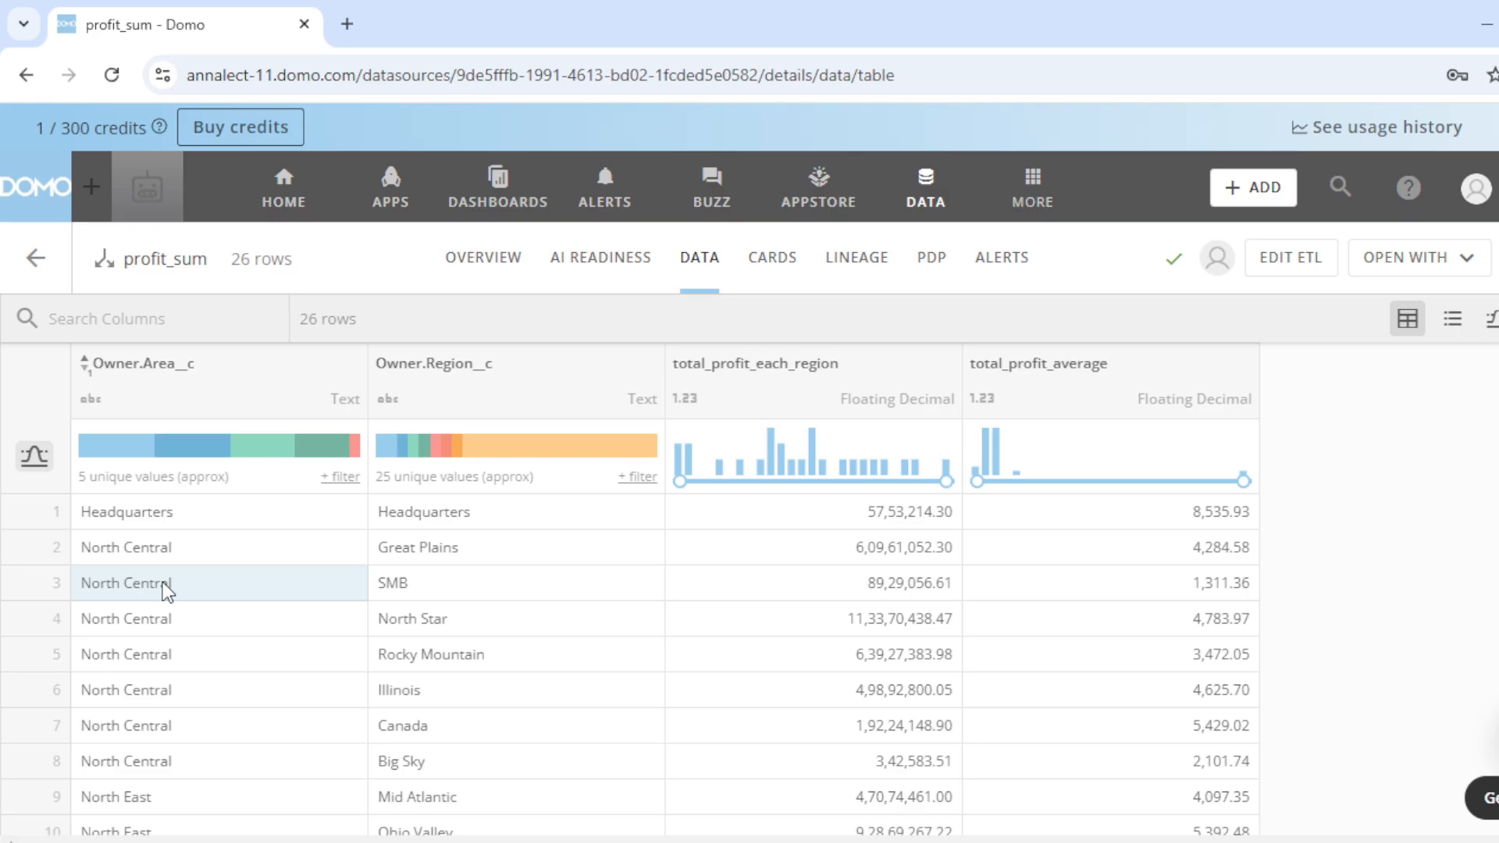
pyautogui.scroll(-2, 161, 591)
pyautogui.scroll(2, 156, 643)
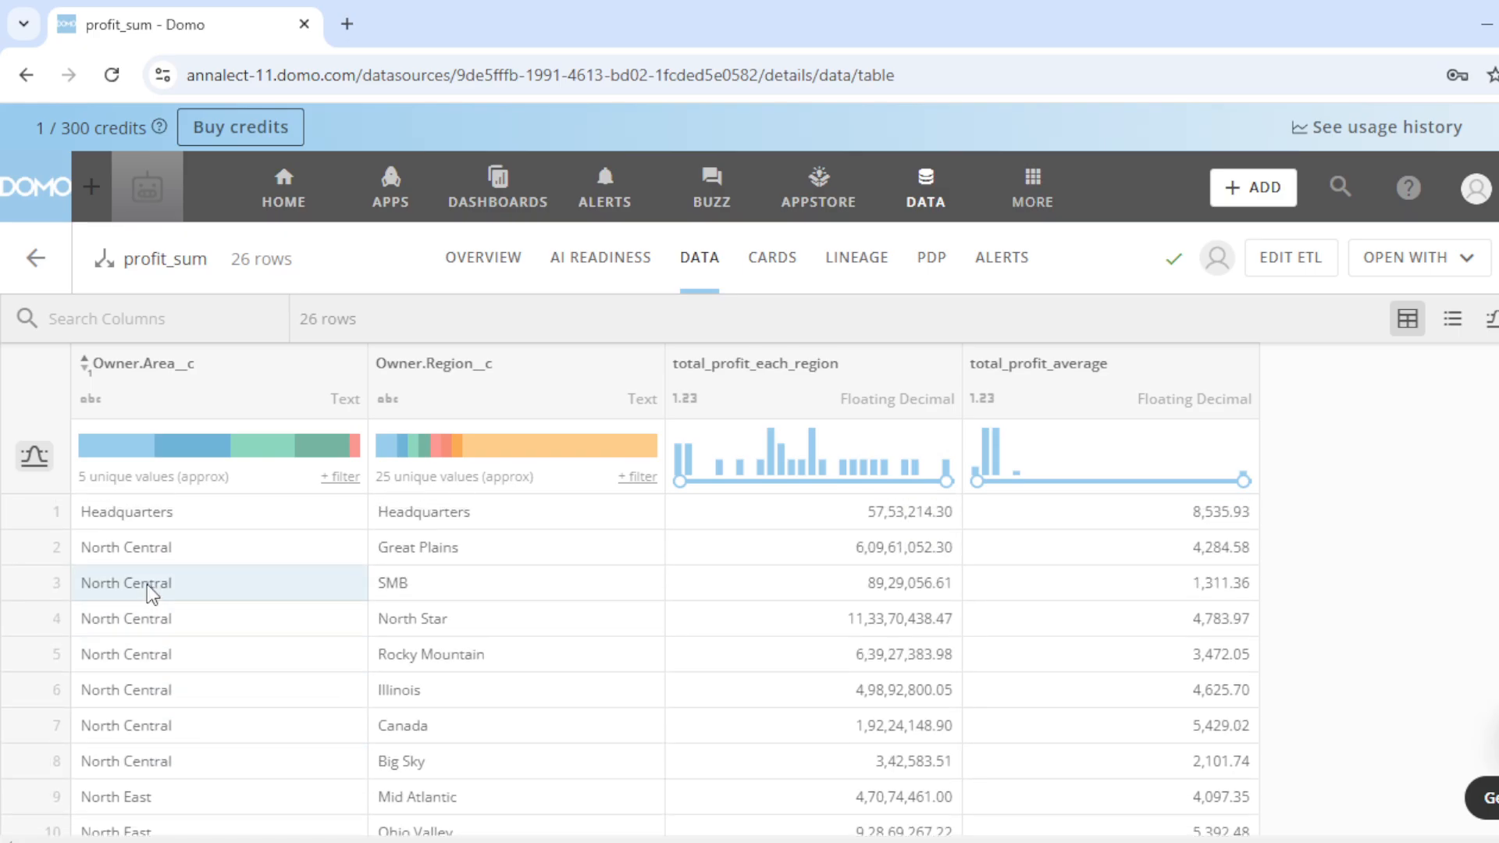